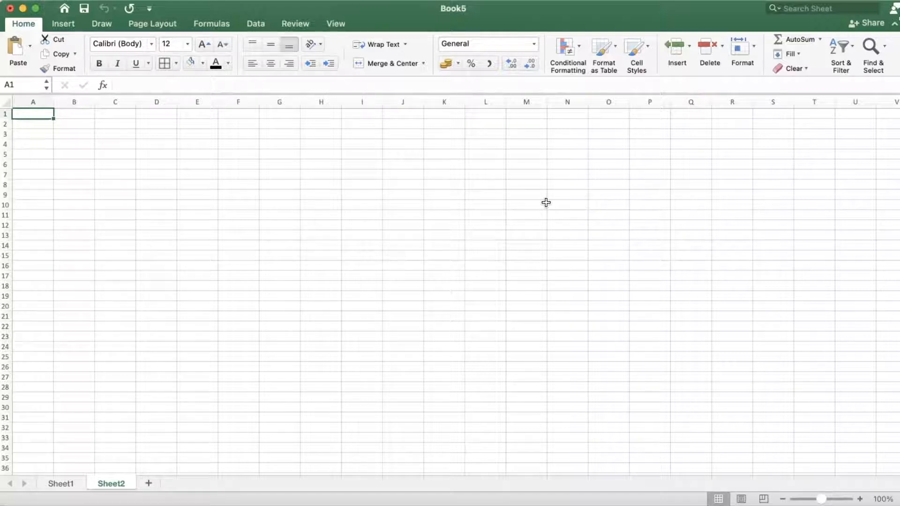
- Set the worksheet's zoom level to 150%
{"action": "left_click", "coordinate": [331, 23]}
{"action": "left_click", "coordinate": [331, 43]}
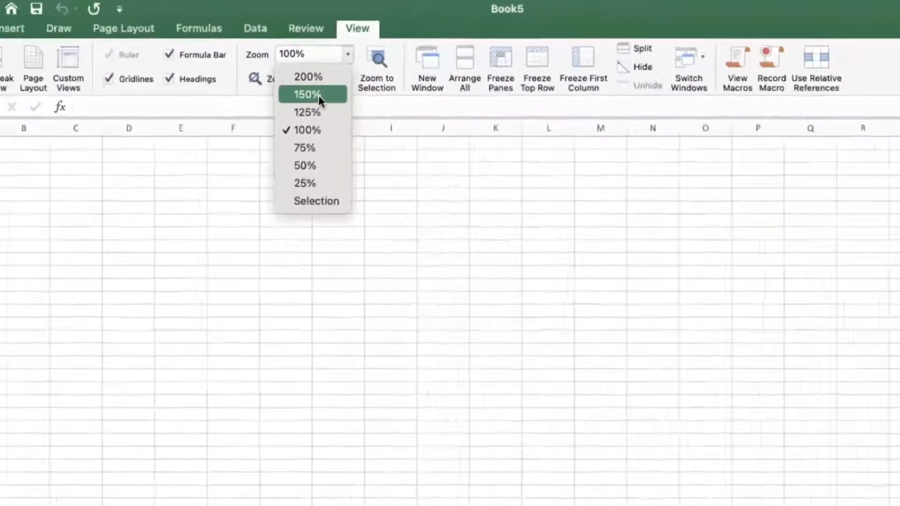
{"action": "left_click", "coordinate": [354, 136]}
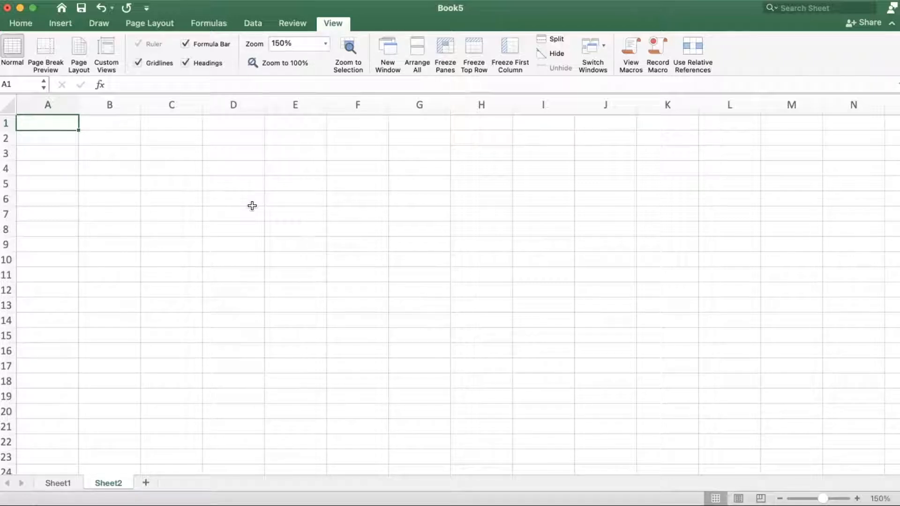
- Enter the title INVENTORY OF EQUIPMENT in cell A2
{"action": "left_click", "coordinate": [62, 138]}
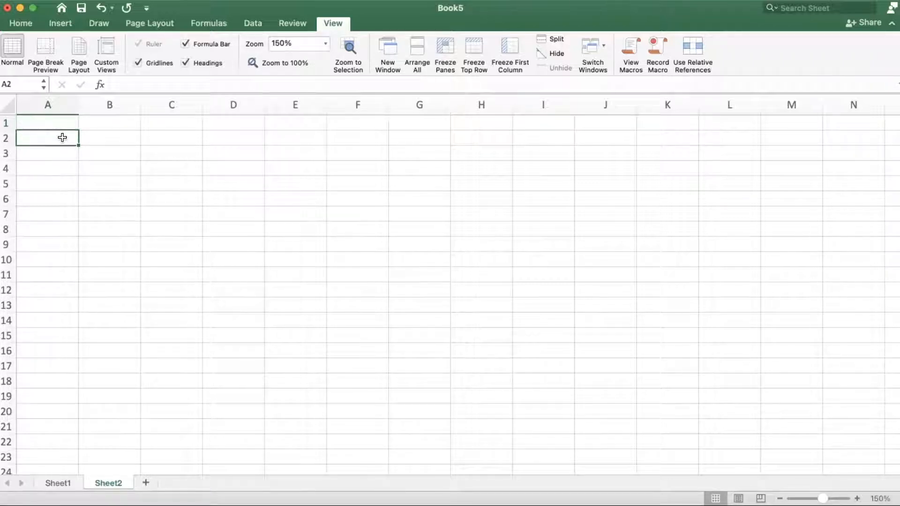
{"action": "type", "text": "INVENTO"}
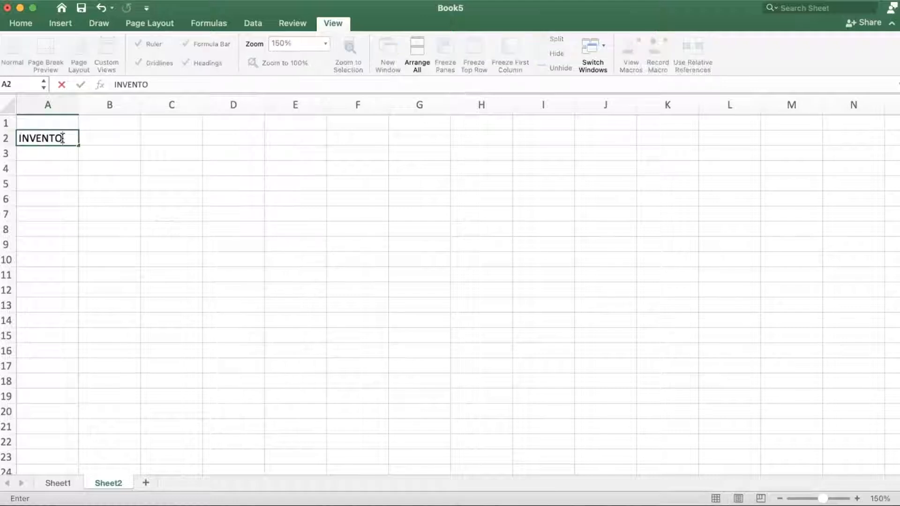
{"action": "type", "text": "RY OF EQ"}
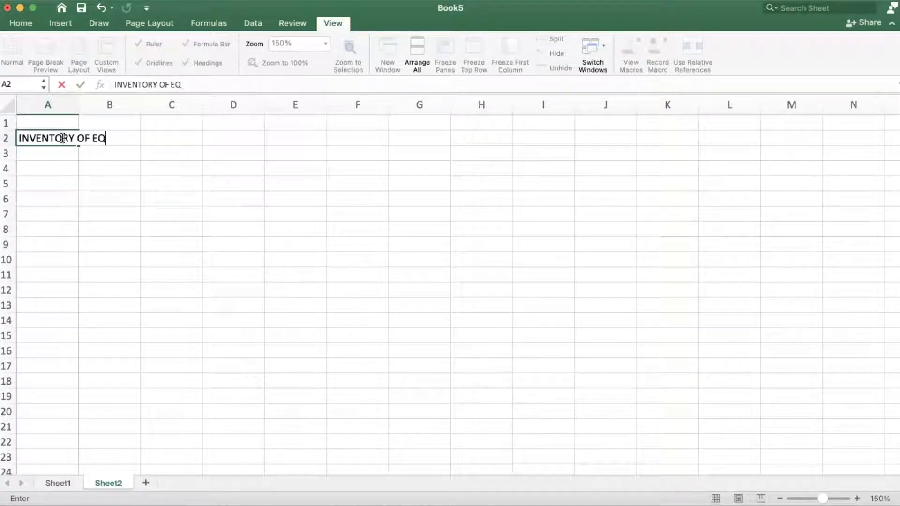
{"action": "type", "text": "UIPMENT"}
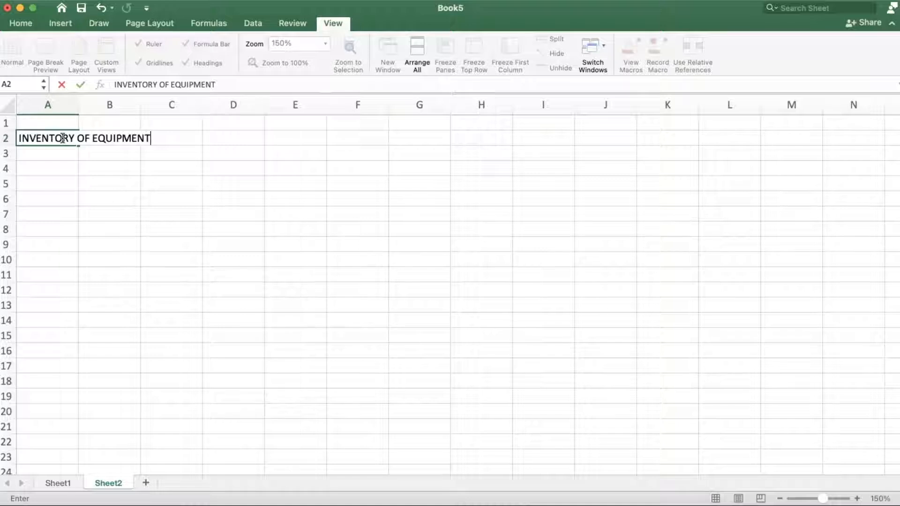
{"action": "key", "text": "Return"}
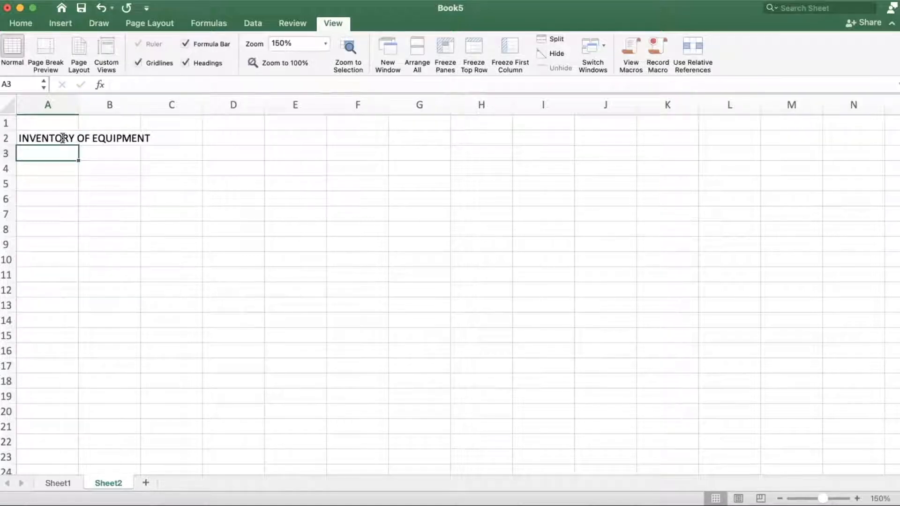
- Enter the column headings Item Code in B4 and Description in C4
{"action": "left_click", "coordinate": [111, 173]}
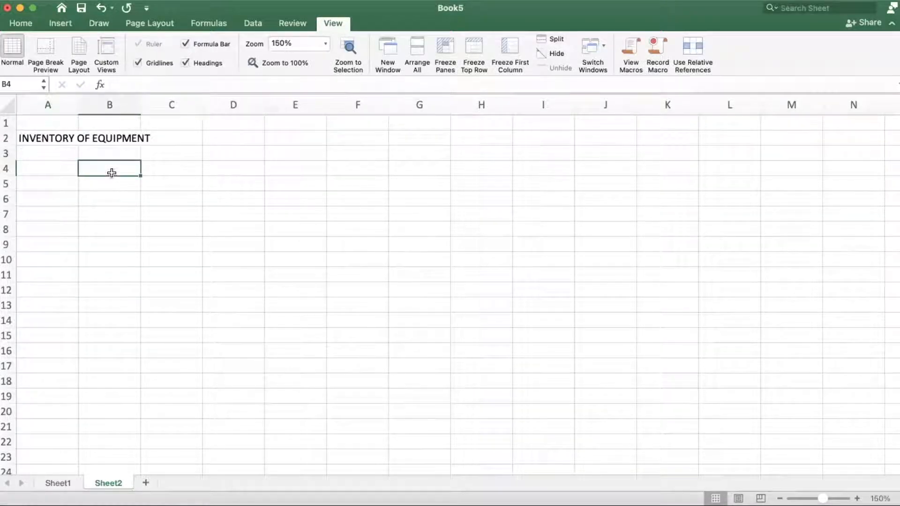
{"action": "type", "text": "Item Code"}
{"action": "key", "text": "Tab"}
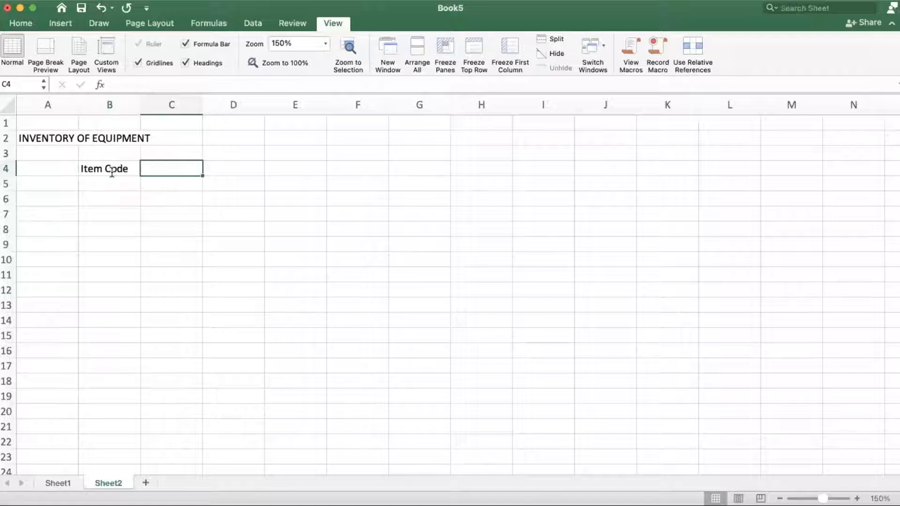
{"action": "type", "text": "Desct"}
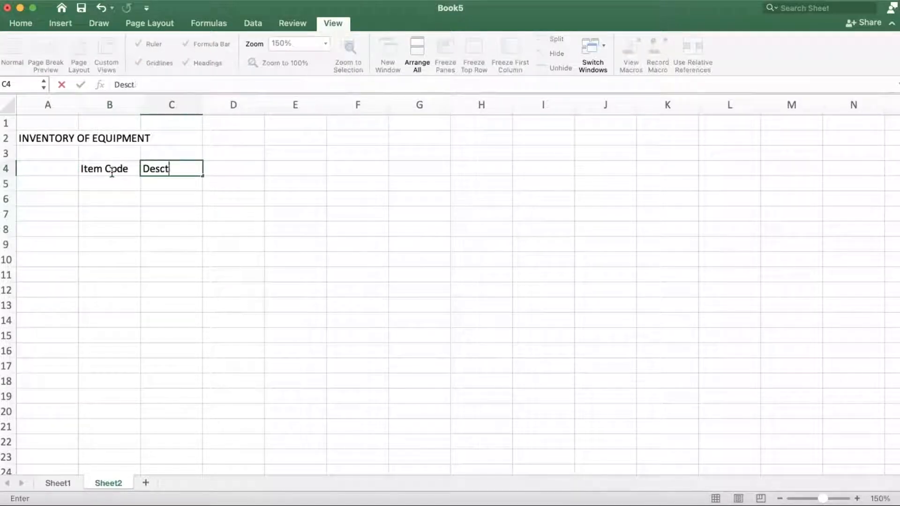
{"action": "key", "text": "BackSpace"}
{"action": "type", "text": "ription"}
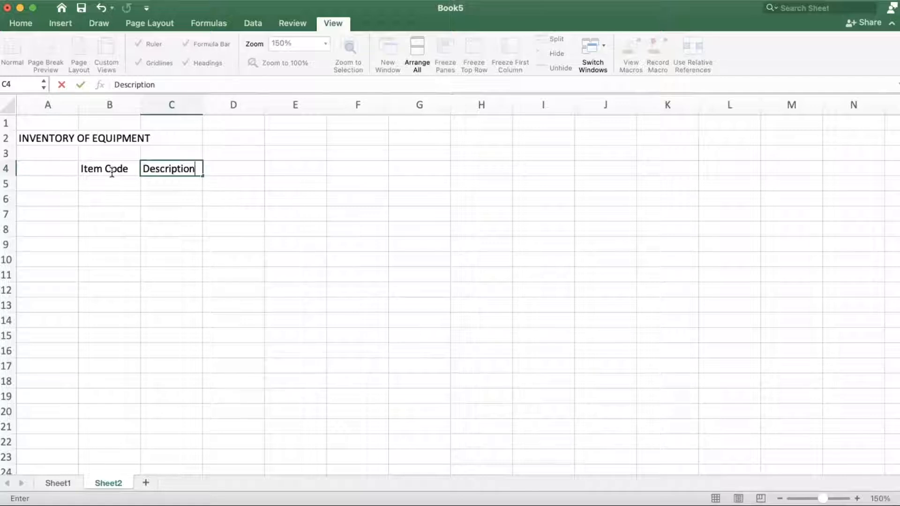
{"action": "key", "text": "Tab"}
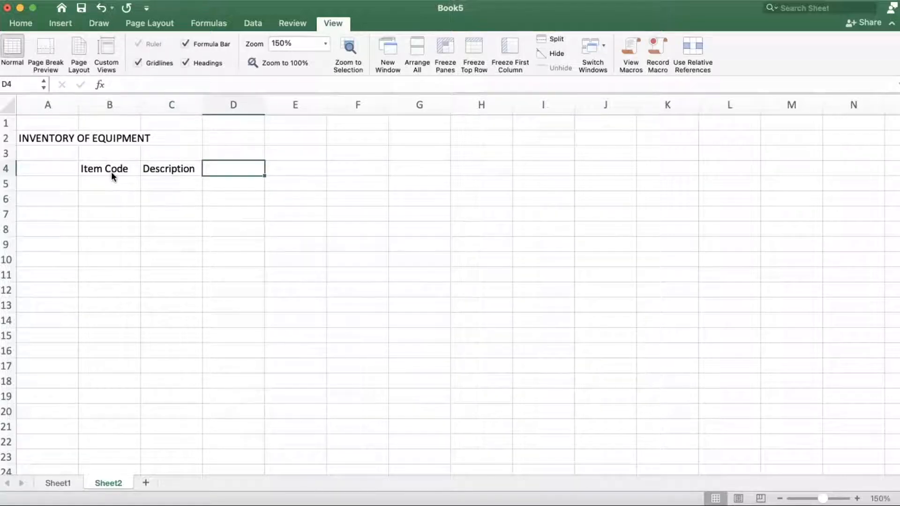
- Complete the row 4 headings with Cost in D4, Quantity in E4 and Total Cost in F4
{"action": "type", "text": "Cost"}
{"action": "key", "text": "Tab"}
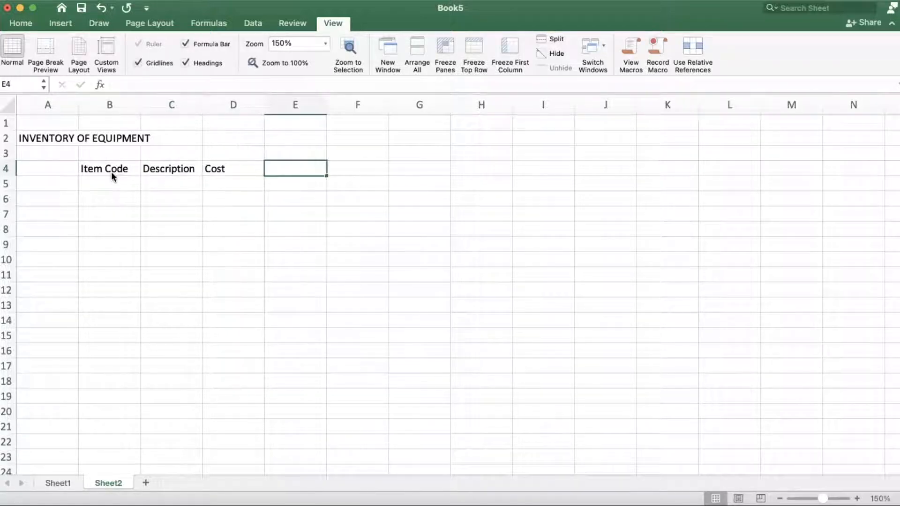
{"action": "type", "text": "Qua"}
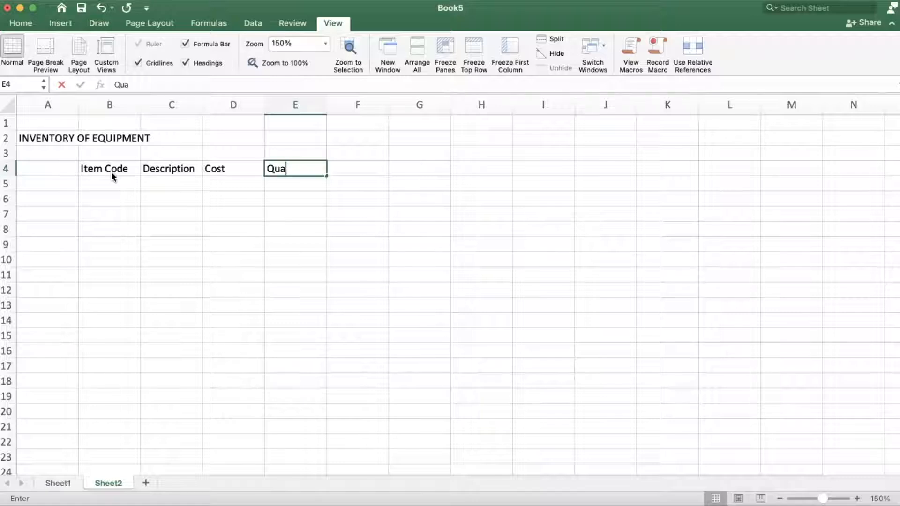
{"action": "type", "text": "ntity"}
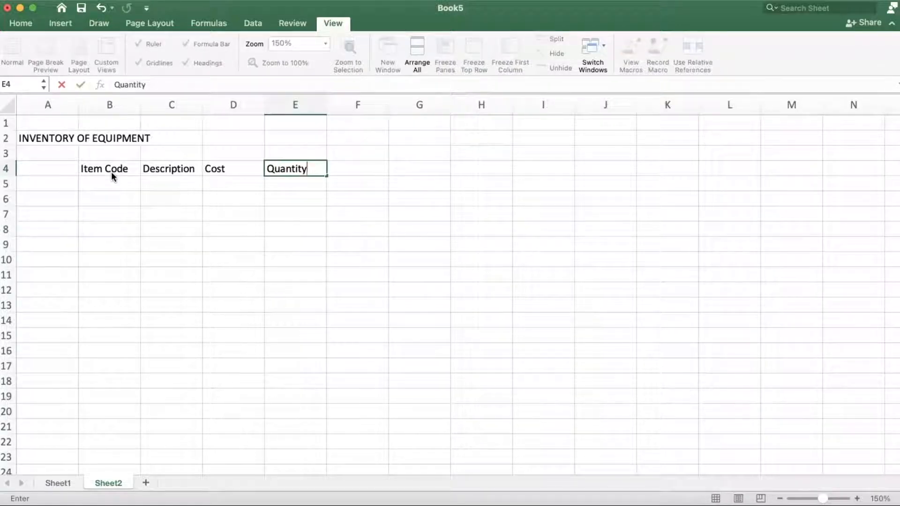
{"action": "key", "text": "Tab"}
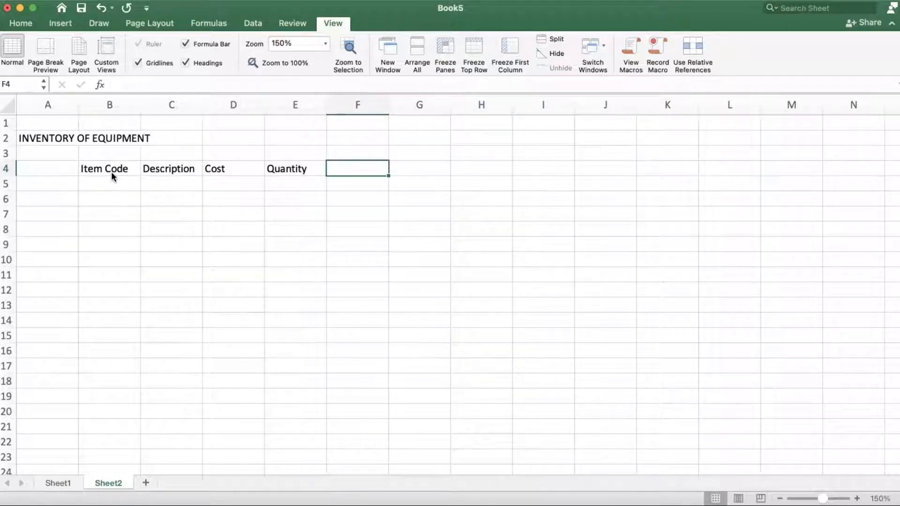
{"action": "type", "text": "Total Cost"}
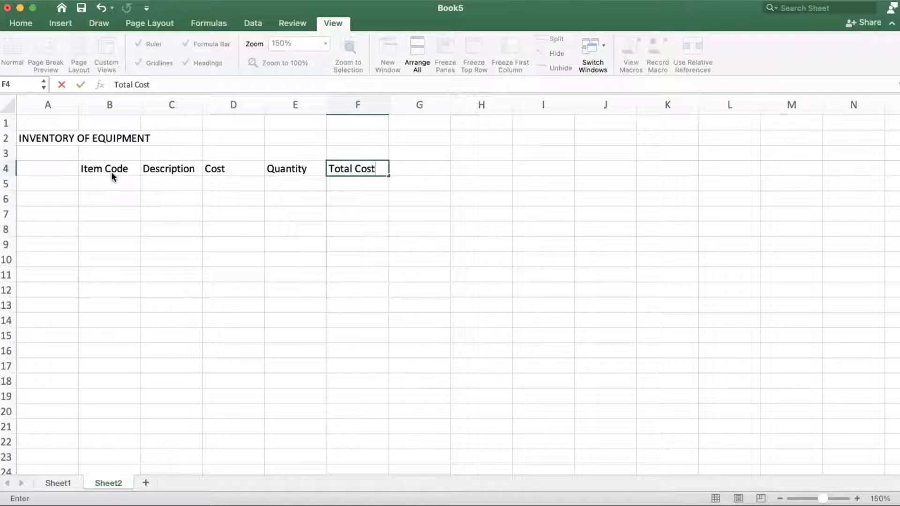
{"action": "key", "text": "Return"}
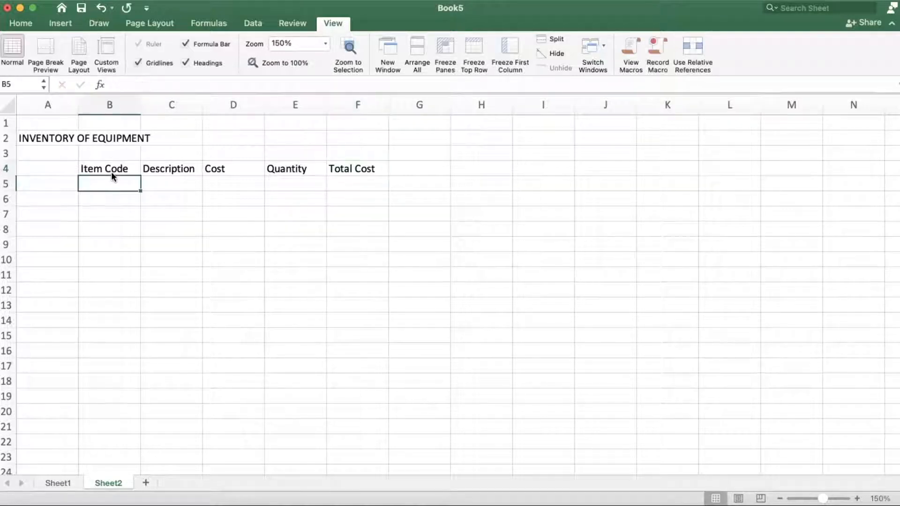
- Narrow column A to roughly a third of its width and enter item number 1 in cell A5
{"action": "left_click", "coordinate": [66, 182]}
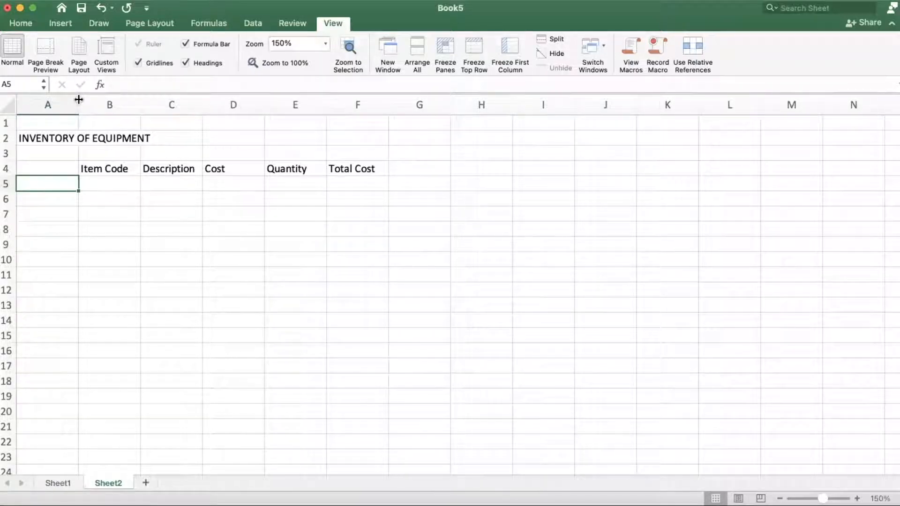
{"action": "left_click_drag", "start_coordinate": [79, 99], "coordinate": [35, 99]}
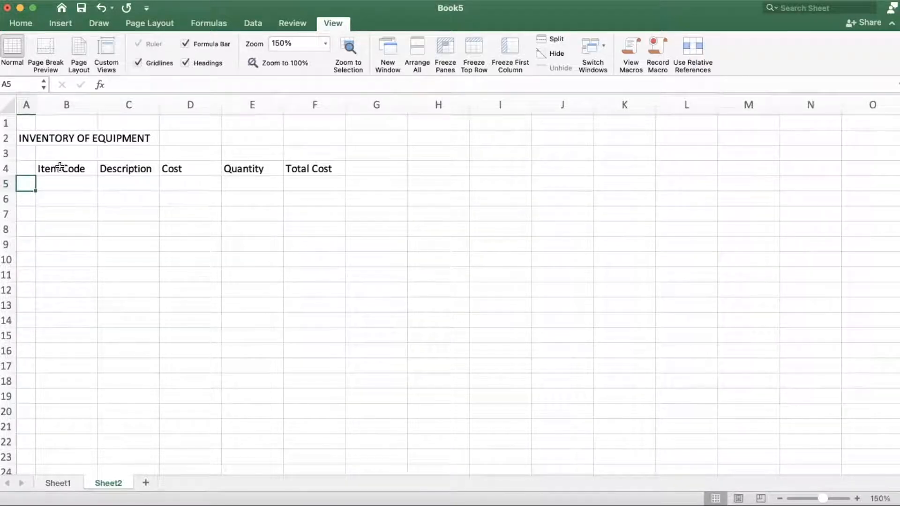
{"action": "type", "text": "1"}
{"action": "key", "text": "Return"}
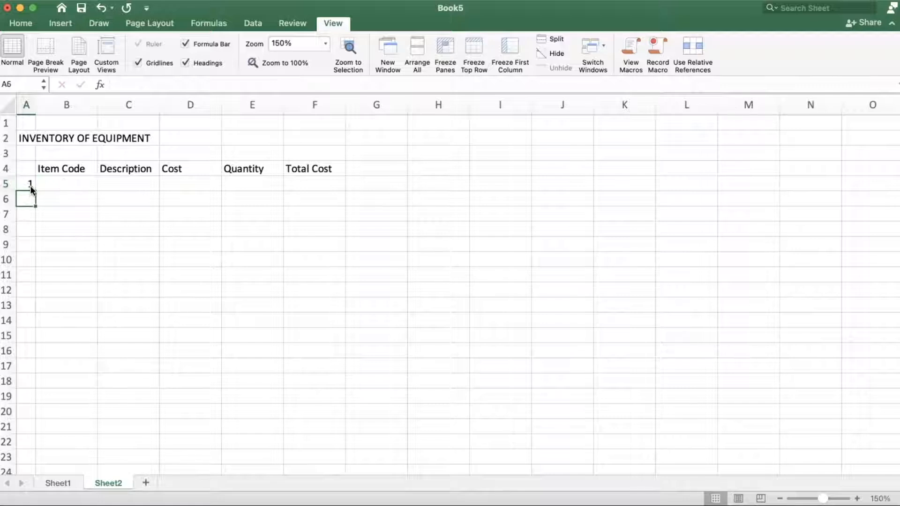
- Fill row 5 with item code COMP001, description Desktop, cost 35000 and quantity 10
{"action": "left_click", "coordinate": [64, 182]}
{"action": "type", "text": "CO"}
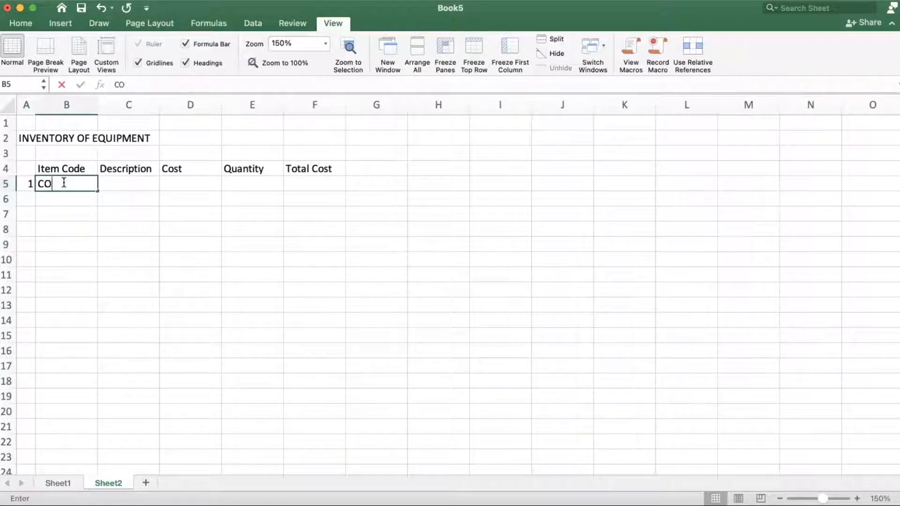
{"action": "type", "text": "MP001"}
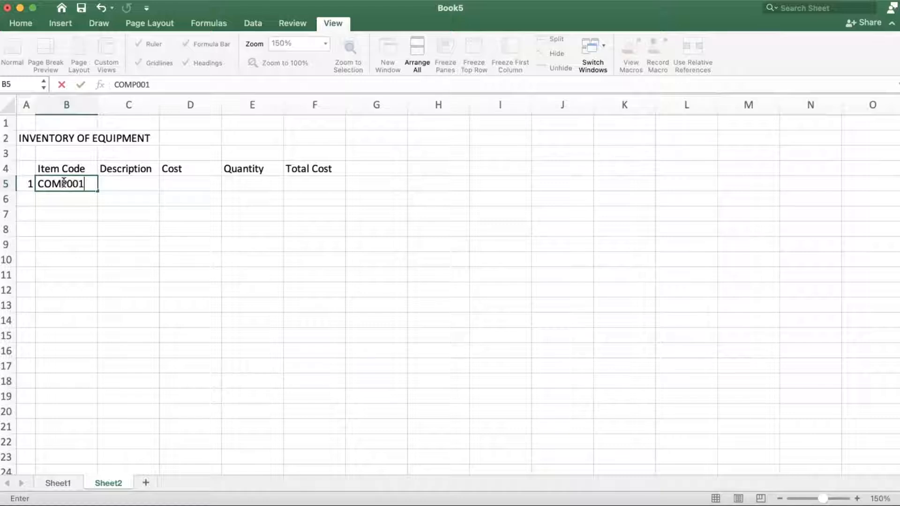
{"action": "key", "text": "Tab"}
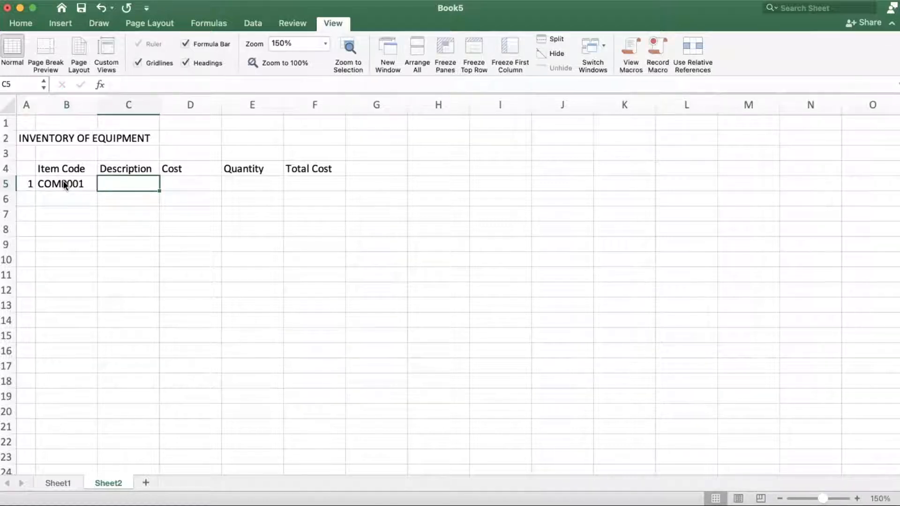
{"action": "type", "text": "Desktop"}
{"action": "key", "text": "Tab"}
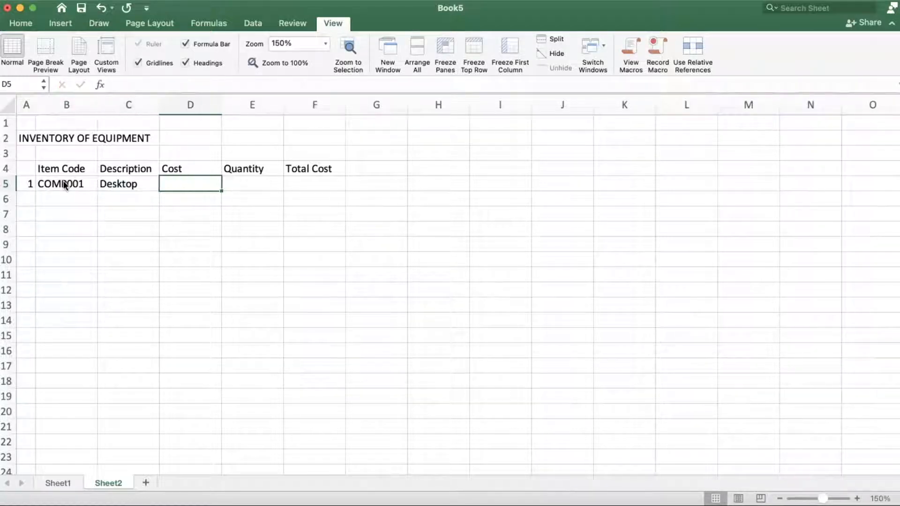
{"action": "type", "text": "35000"}
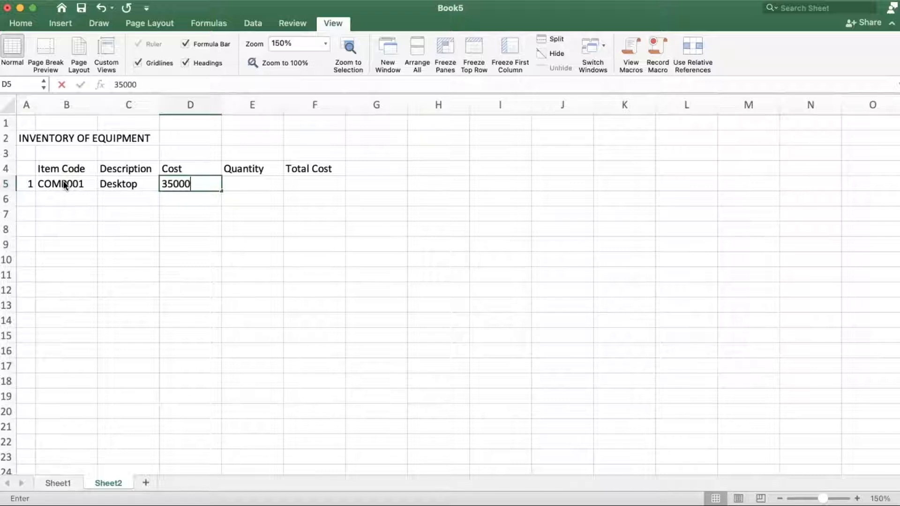
{"action": "key", "text": "Tab"}
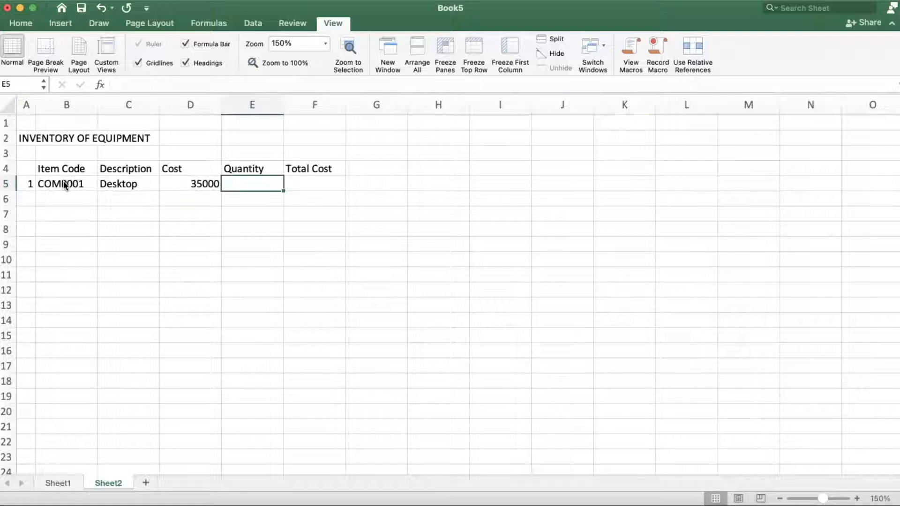
{"action": "type", "text": "10"}
{"action": "key", "text": "Tab"}
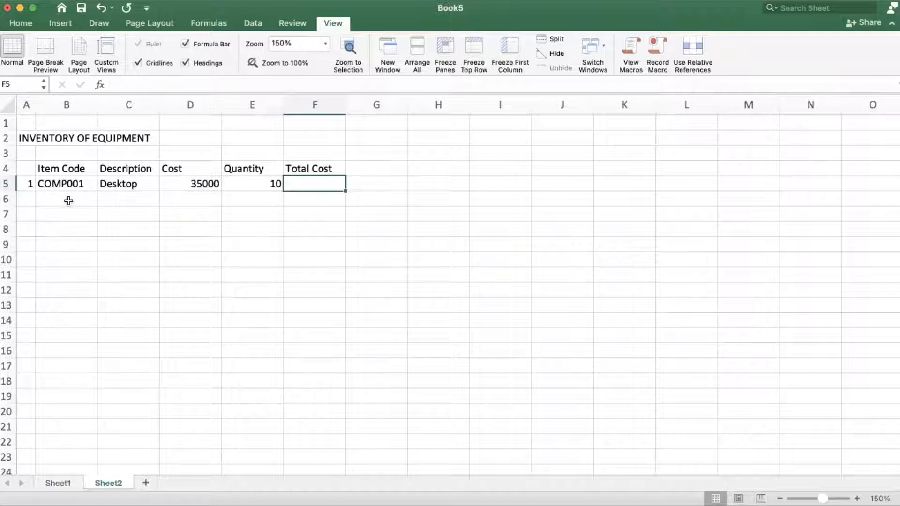
- Fill row 6 from column B with item code COMP002, description Printer, cost 7000 and quantity 3
{"action": "left_click", "coordinate": [59, 199]}
{"action": "type", "text": "COM"}
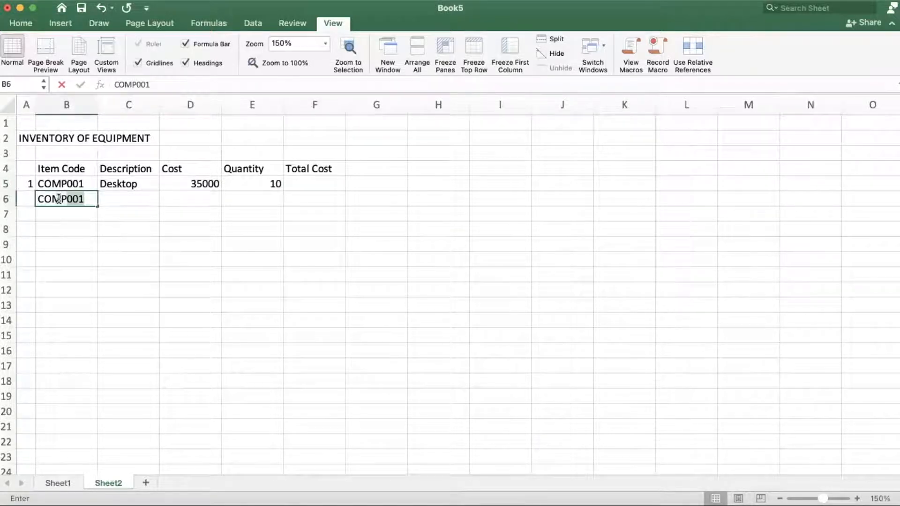
{"action": "type", "text": "P002"}
{"action": "key", "text": "Tab"}
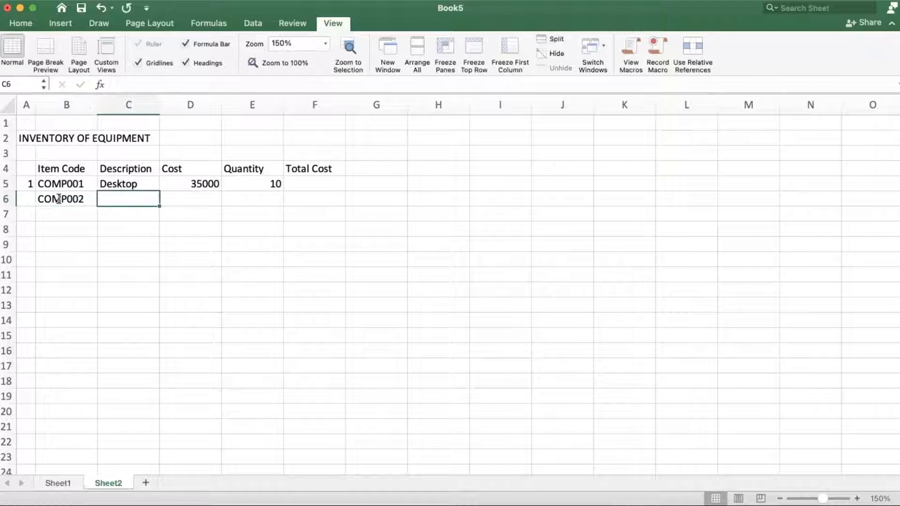
{"action": "type", "text": "Printer"}
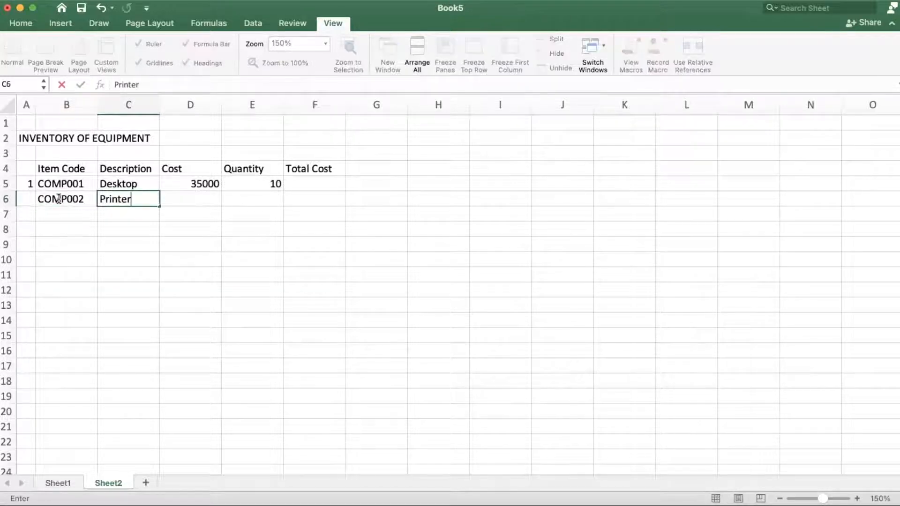
{"action": "key", "text": "Tab"}
{"action": "type", "text": "7000"}
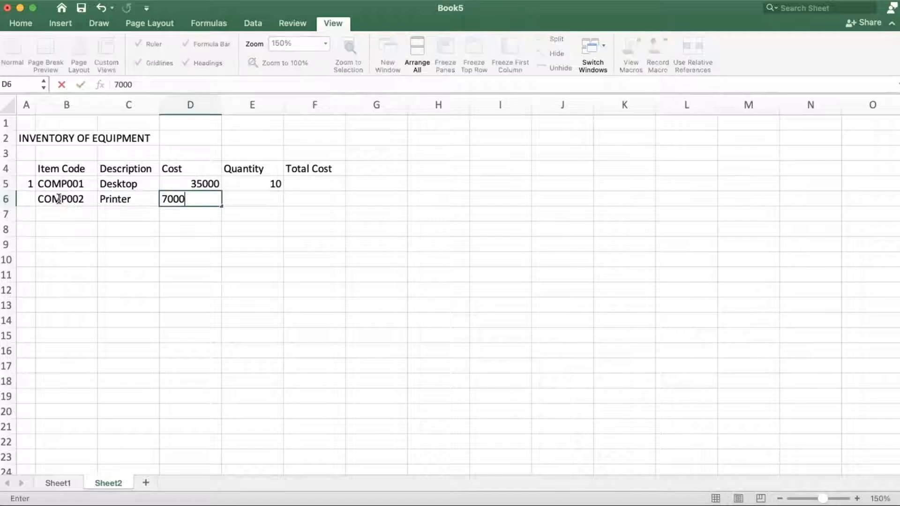
{"action": "key", "text": "Tab"}
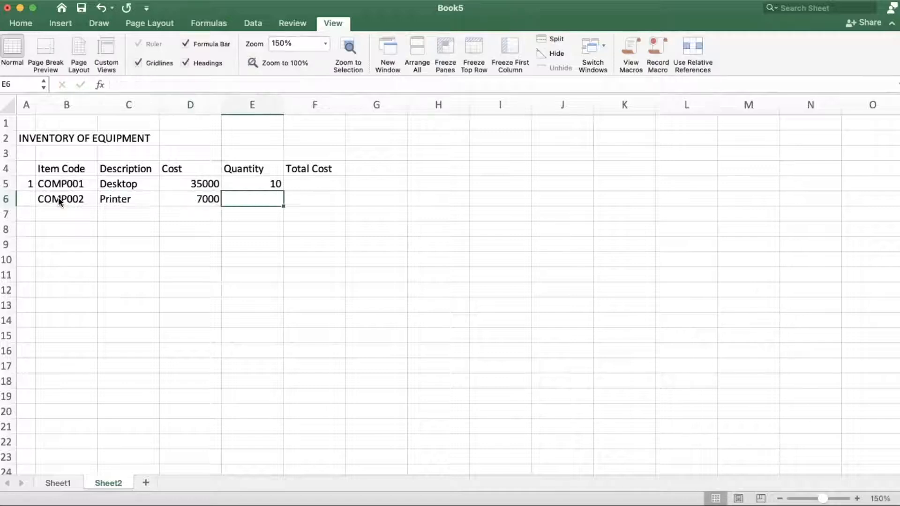
{"action": "type", "text": "3"}
{"action": "key", "text": "Return"}
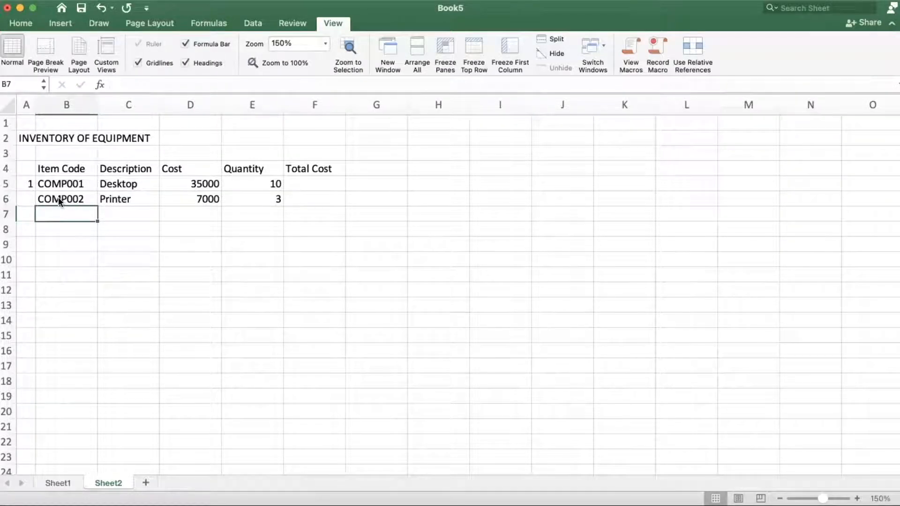
- Fill row 7 from column B with item code COMP003, description HDD, cost 5000 and quantity 5
{"action": "type", "text": "COMP"}
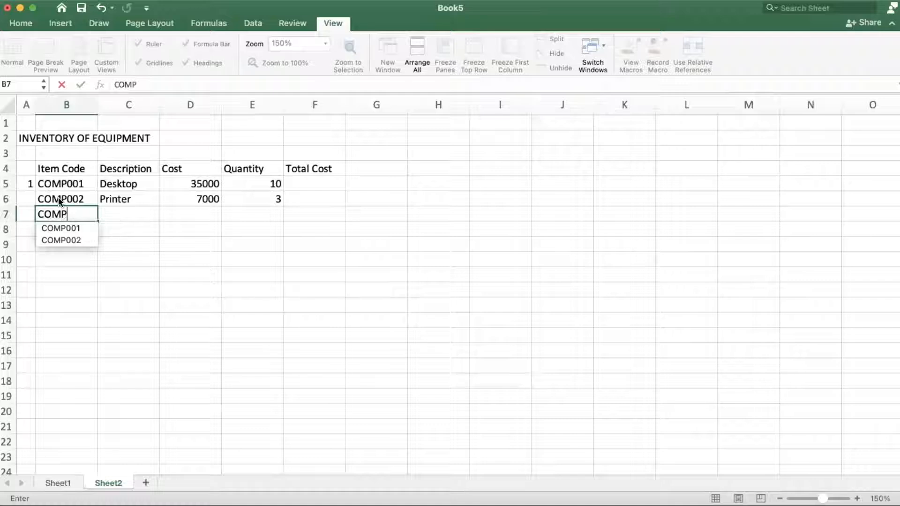
{"action": "type", "text": "003"}
{"action": "key", "text": "Tab"}
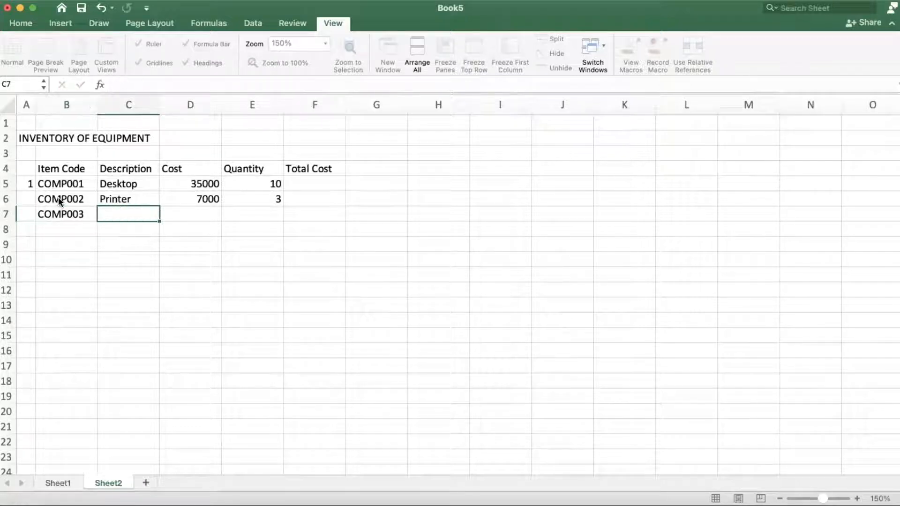
{"action": "type", "text": "HDD"}
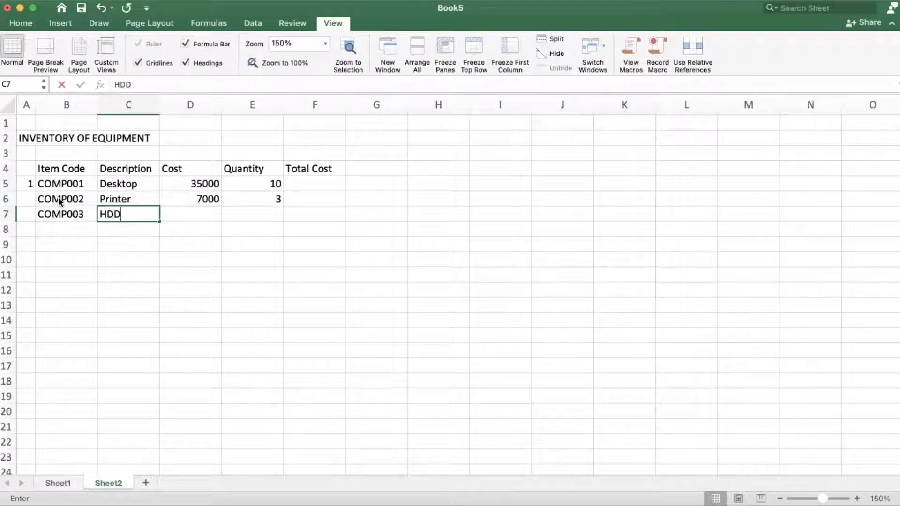
{"action": "key", "text": "Tab"}
{"action": "type", "text": "5000"}
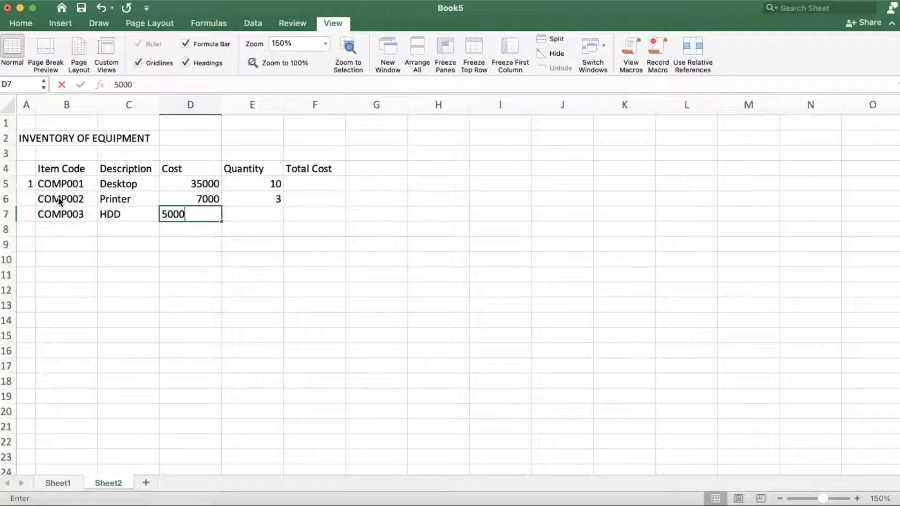
{"action": "key", "text": "Tab"}
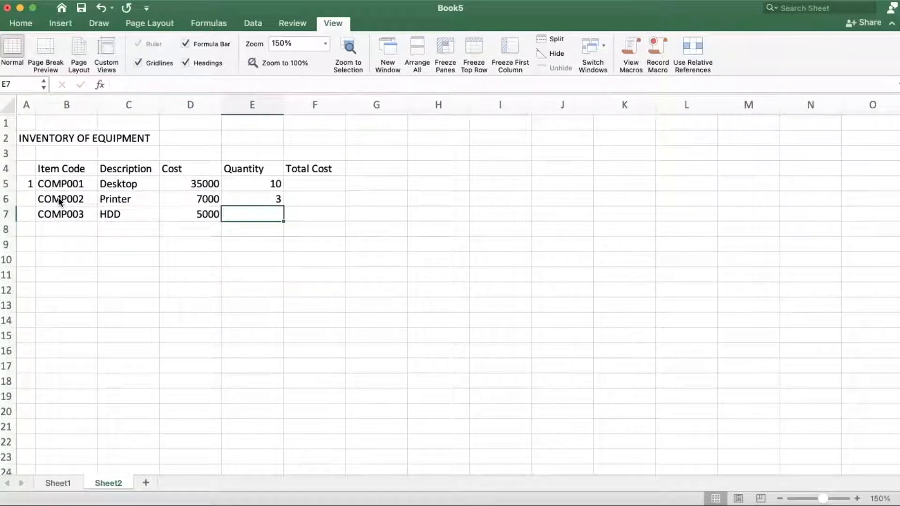
{"action": "type", "text": "5"}
{"action": "key", "text": "Return"}
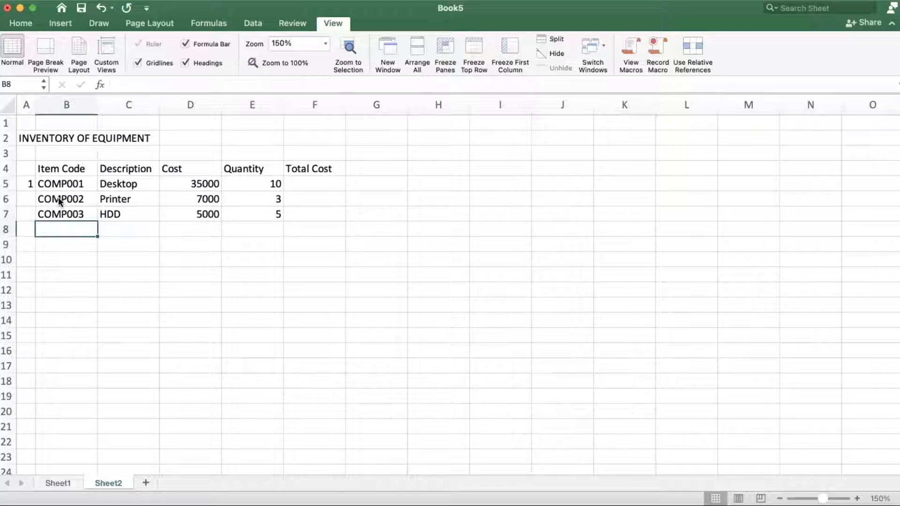
- Fill row 8 from column B with item code OFC001, description Table, cost 4000 and quantity 8
{"action": "type", "text": "OF"}
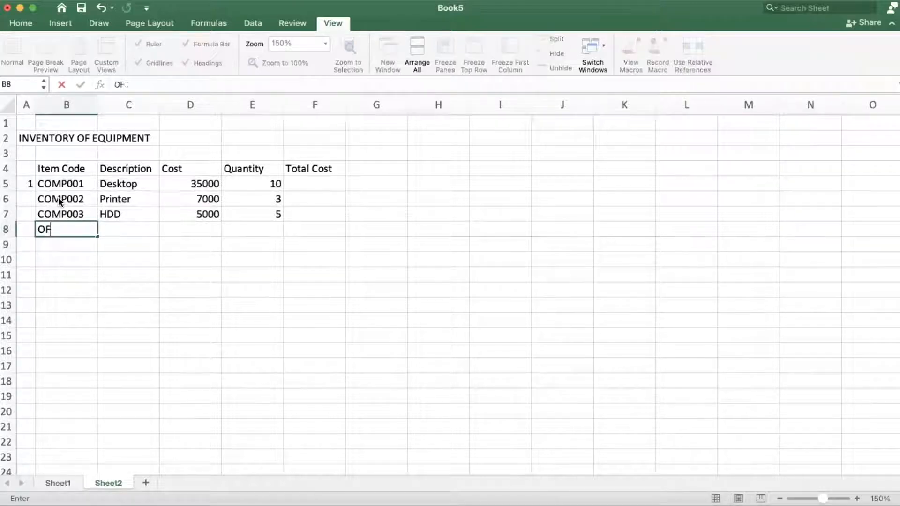
{"action": "type", "text": "C001"}
{"action": "key", "text": "Tab"}
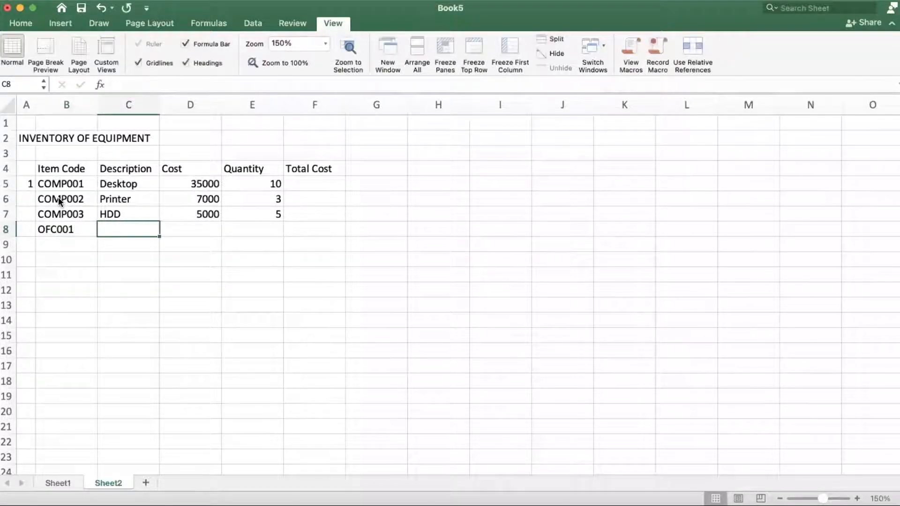
{"action": "type", "text": "Table"}
{"action": "key", "text": "Tab"}
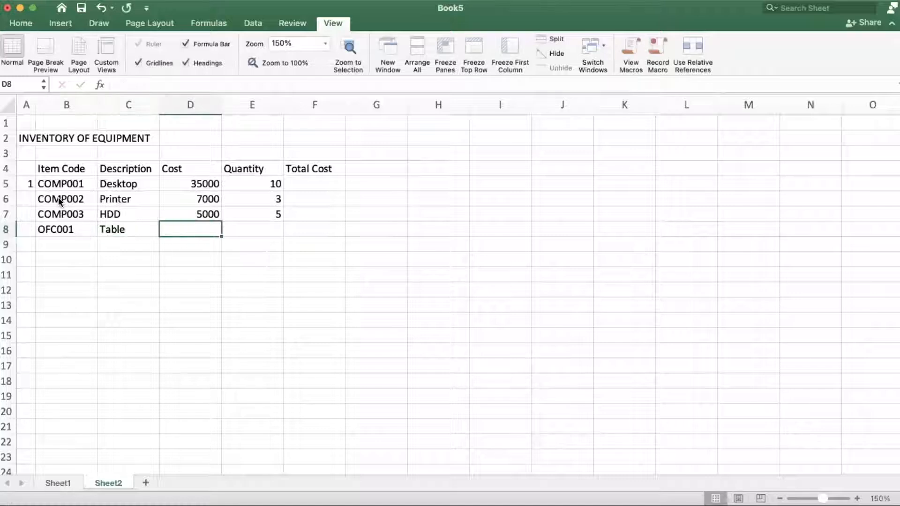
{"action": "type", "text": "4000"}
{"action": "key", "text": "Tab"}
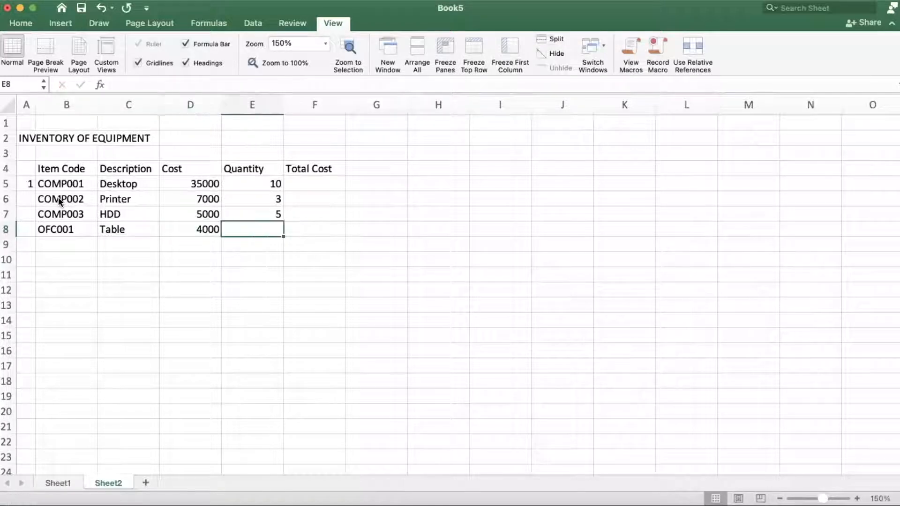
{"action": "type", "text": "8"}
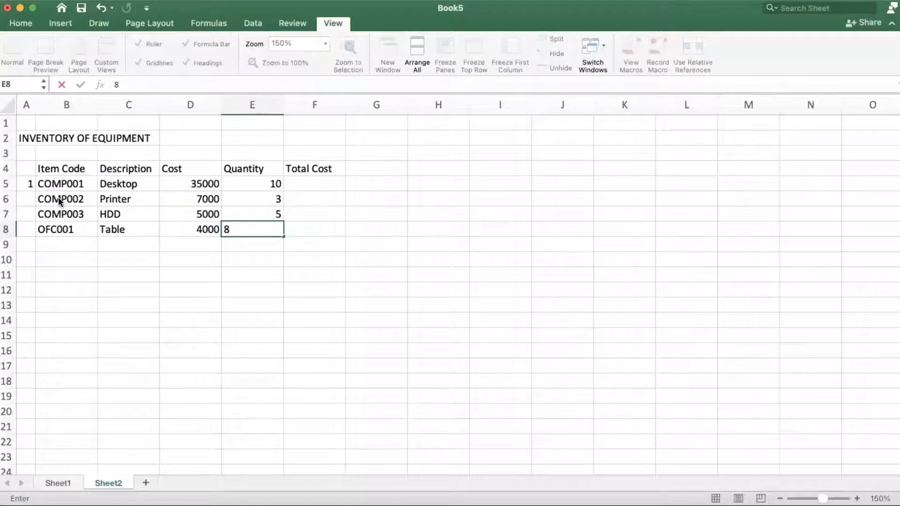
{"action": "key", "text": "Return"}
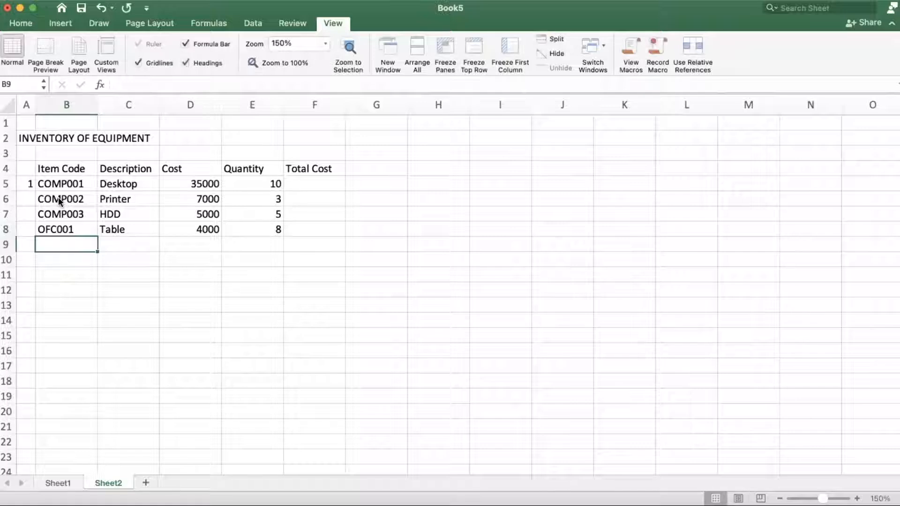
- Fill row 9 from column B with item code OFC001, description Chair, cost 3000 and quantity 12
{"action": "type", "text": "OFC001"}
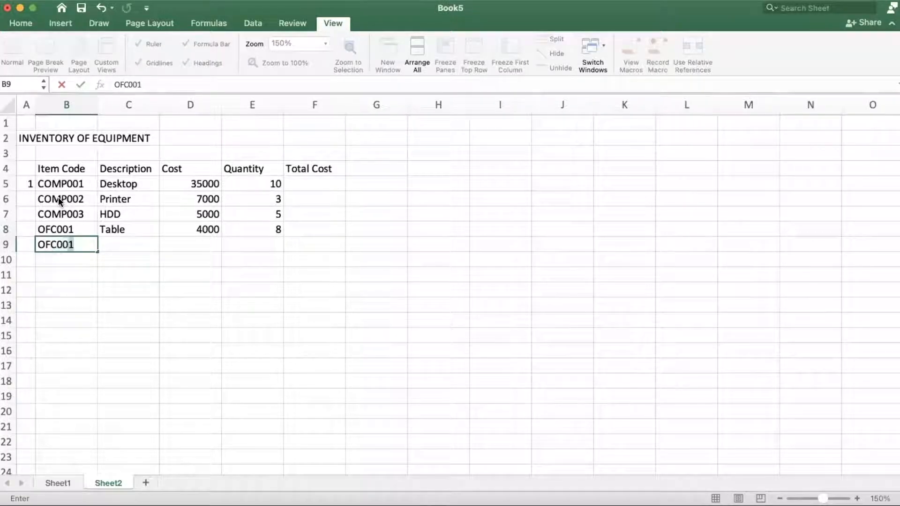
{"action": "key", "text": "Tab"}
{"action": "type", "text": "Chair"}
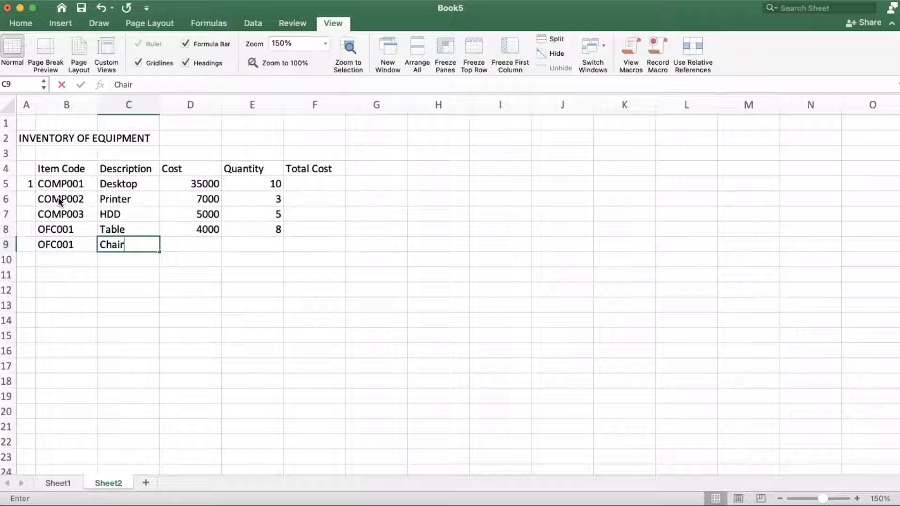
{"action": "key", "text": "Tab"}
{"action": "type", "text": "3000"}
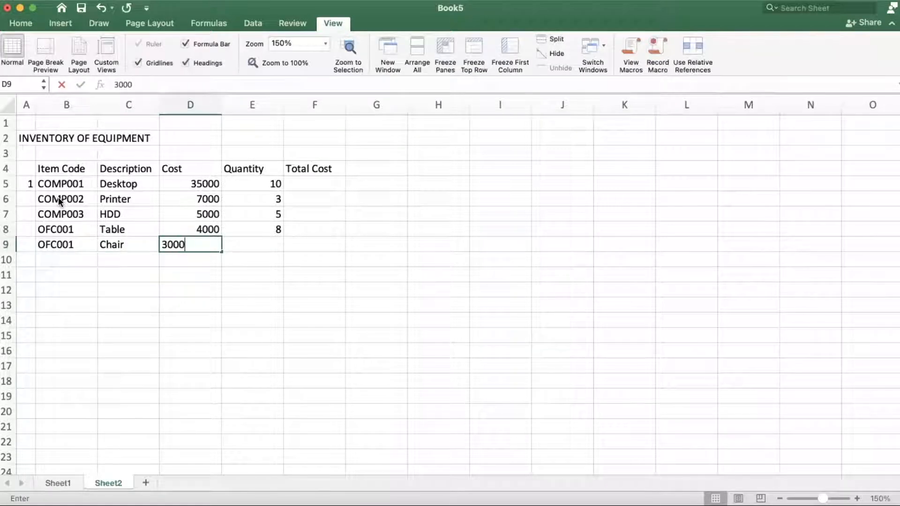
{"action": "key", "text": "Tab"}
{"action": "type", "text": "12"}
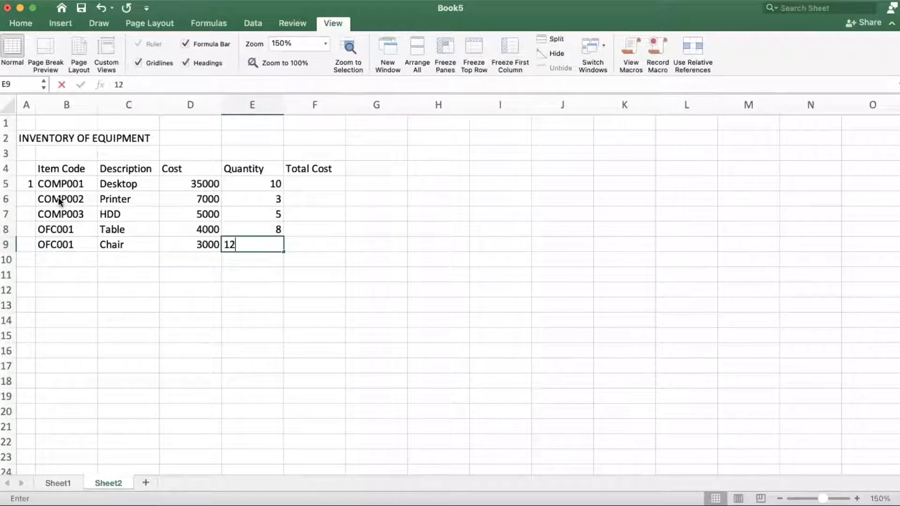
{"action": "key", "text": "Return"}
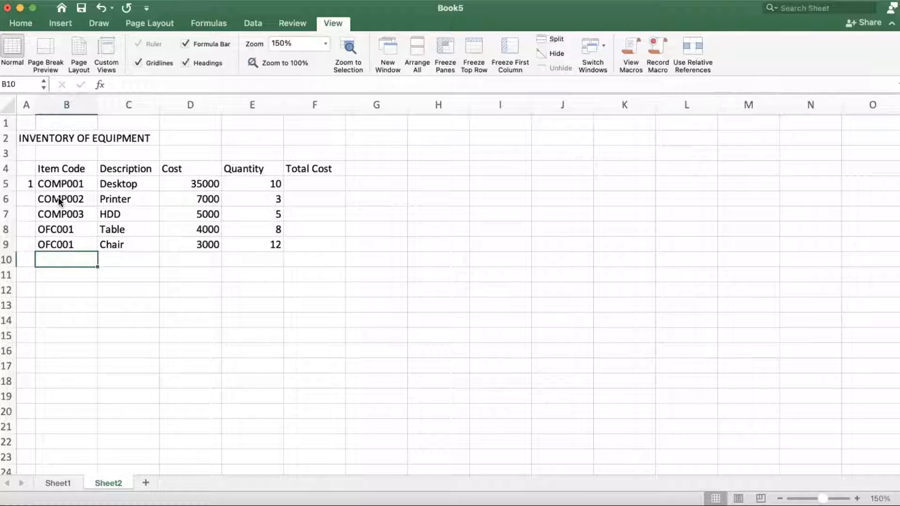
{"action": "type", "text": "Conferenc"}
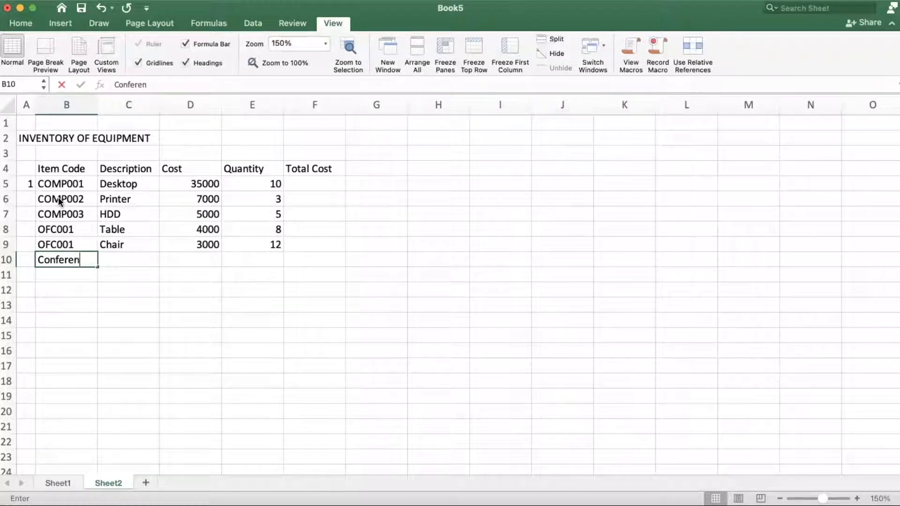
{"action": "key", "text": "BackSpace"}
{"action": "key", "text": "BackSpace"}
{"action": "key", "text": "BackSpace"}
{"action": "key", "text": "BackSpace"}
{"action": "key", "text": "BackSpace"}
{"action": "key", "text": "BackSpace"}
{"action": "key", "text": "BackSpace"}
{"action": "key", "text": "BackSpace"}
{"action": "key", "text": "BackSpace"}
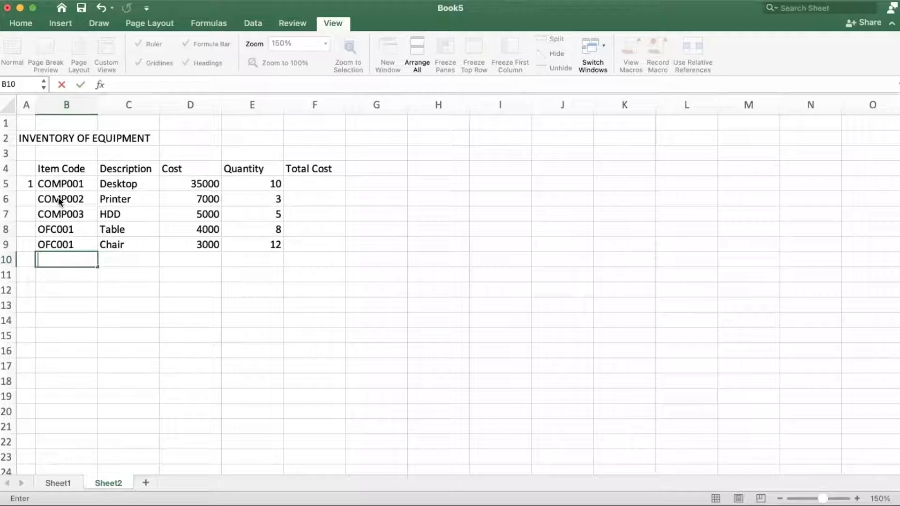
- Enter item code OFC003 in cell B10 and description Conference Table in cell C10
{"action": "type", "text": "OF"}
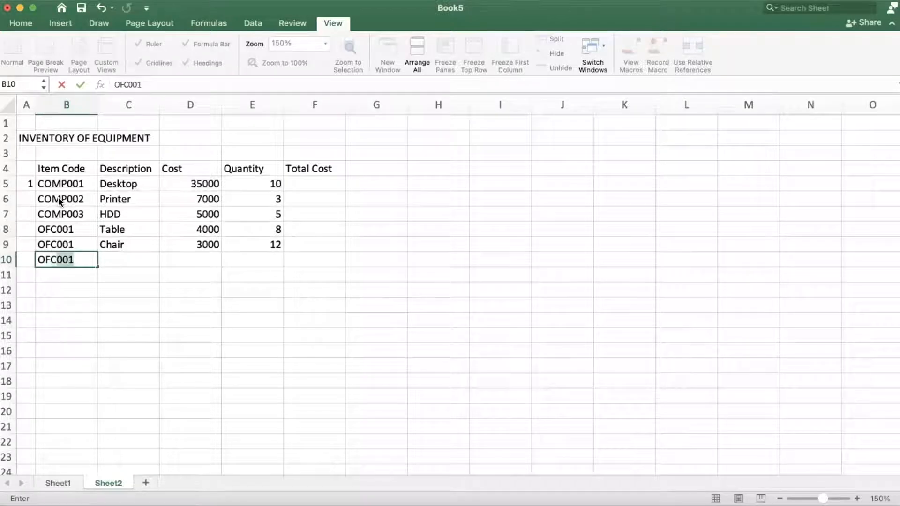
{"action": "type", "text": "C003"}
{"action": "key", "text": "Tab"}
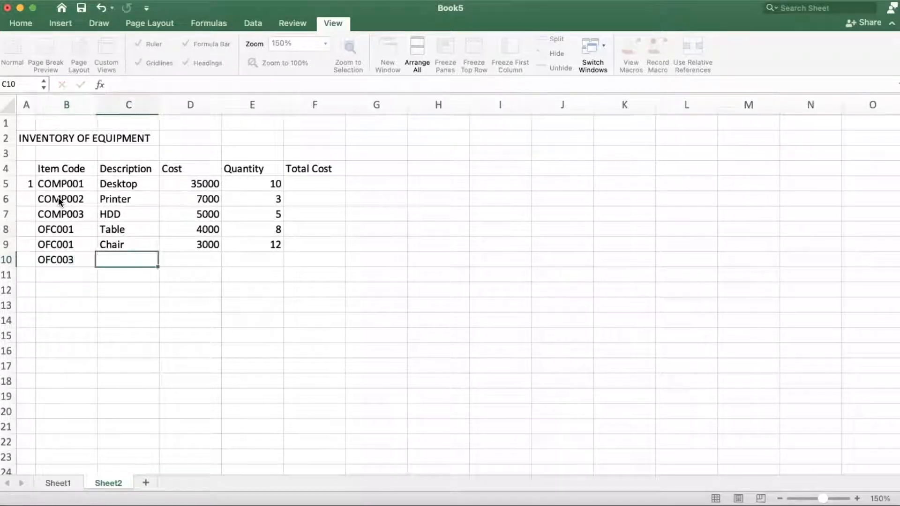
{"action": "type", "text": "Conferenc"}
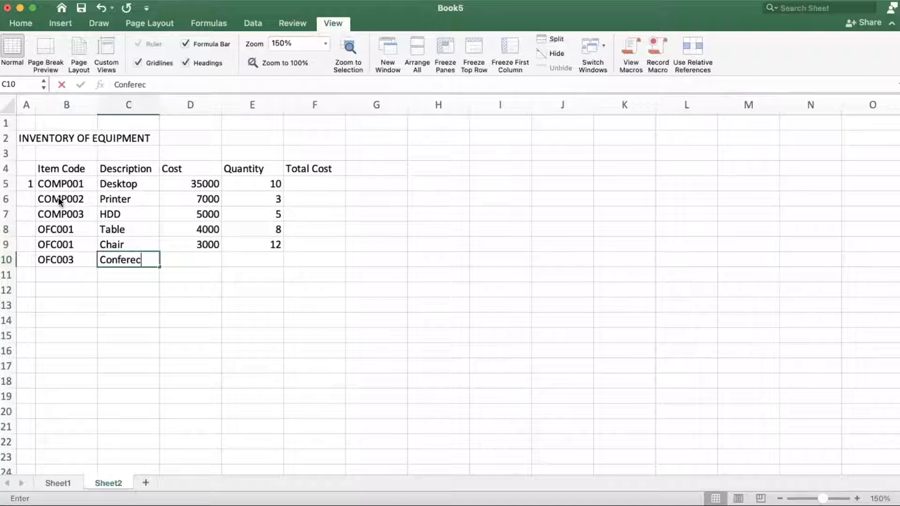
{"action": "type", "text": "e Table"}
{"action": "key", "text": "Tab"}
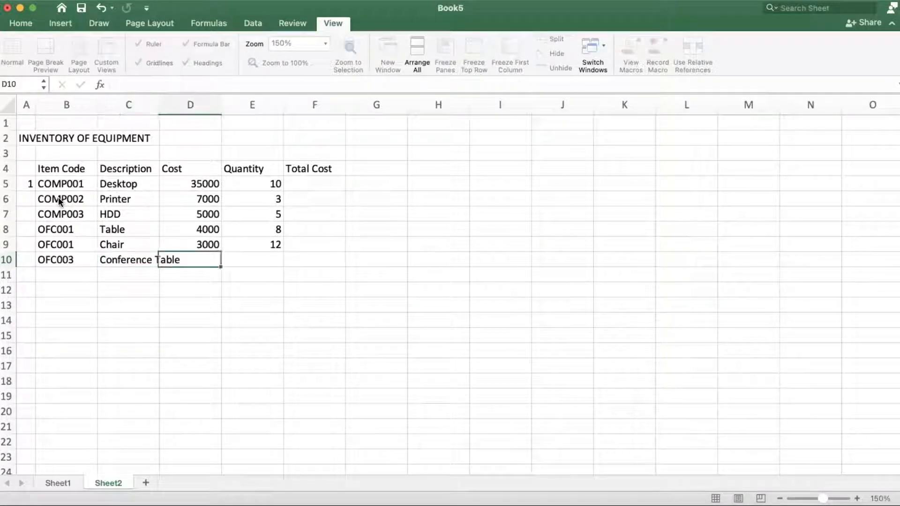
{"action": "type", "text": "12000"}
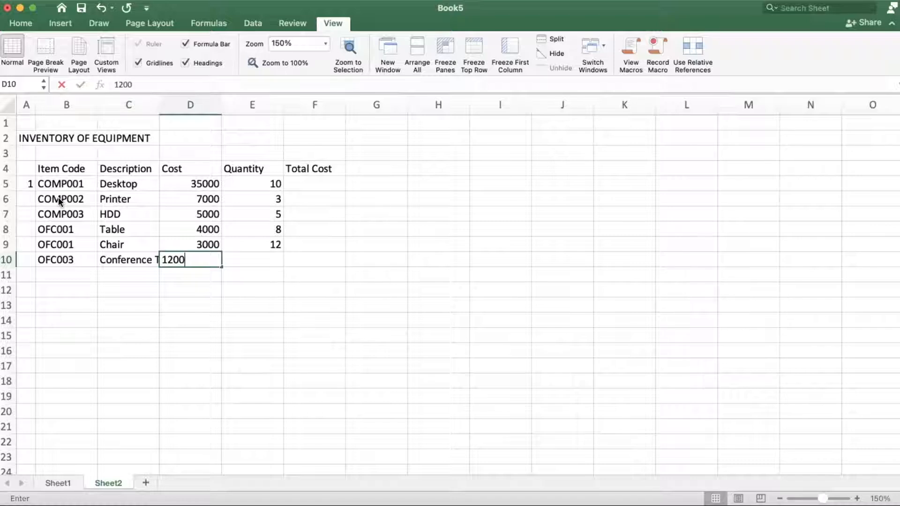
{"action": "key", "text": "BackSpace"}
{"action": "key", "text": "BackSpace"}
{"action": "key", "text": "BackSpace"}
{"action": "key", "text": "BackSpace"}
{"action": "key", "text": "BackSpace"}
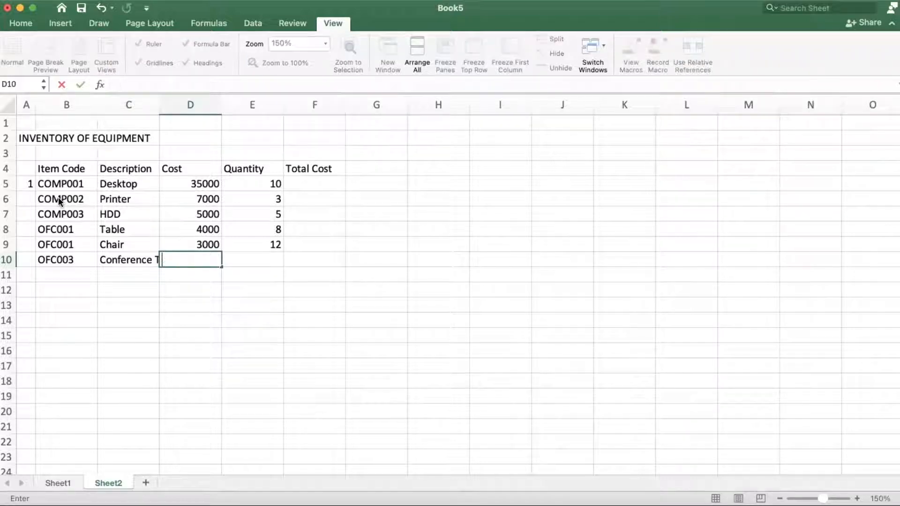
- Complete row 10 with cost 10000 and quantity 1, and widen column C to fit the Conference Table description
{"action": "type", "text": "10000"}
{"action": "key", "text": "Tab"}
{"action": "type", "text": "1"}
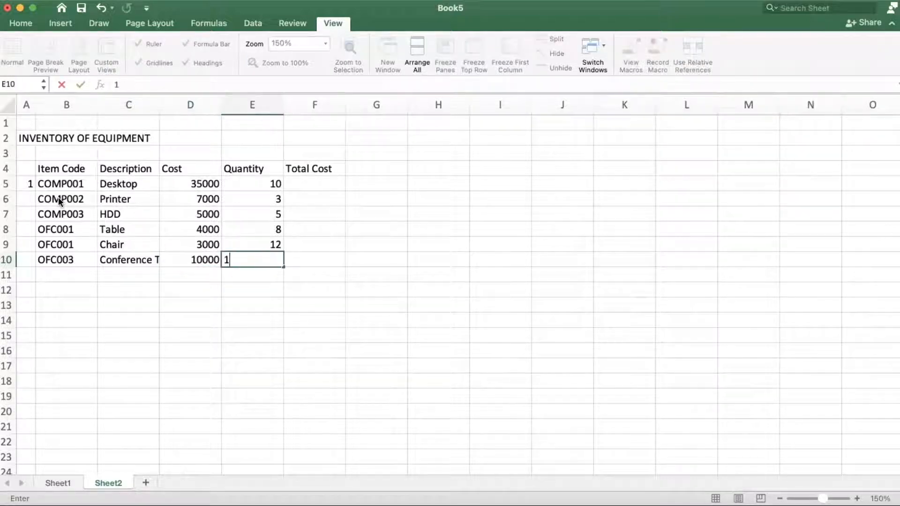
{"action": "key", "text": "Return"}
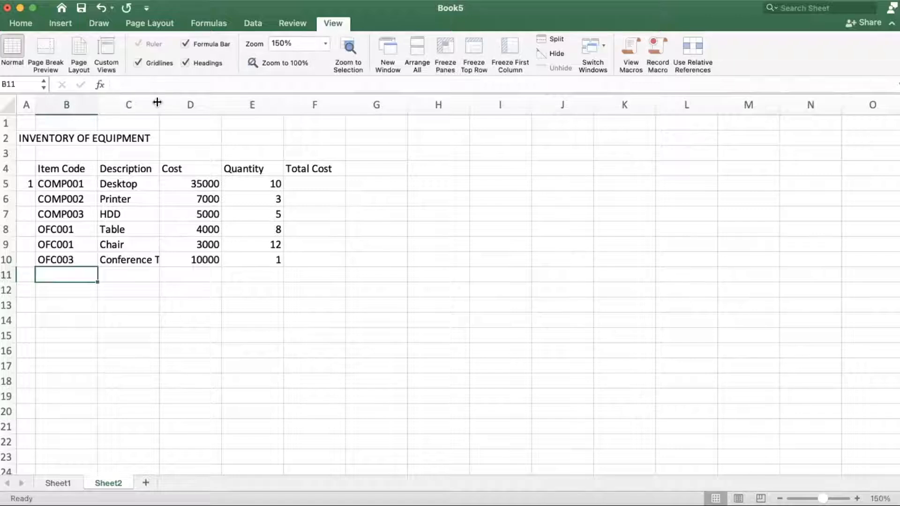
{"action": "left_click_drag", "start_coordinate": [157, 102], "coordinate": [183, 104]}
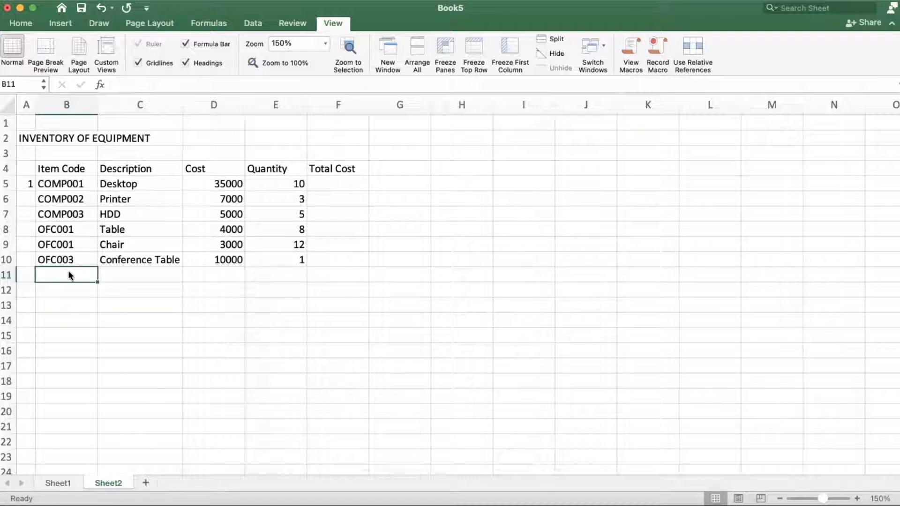
- Fill row 11 from column B with item code APP01, description TV, cost 12000 and quantity 2
{"action": "type", "text": "APP01"}
{"action": "key", "text": "Tab"}
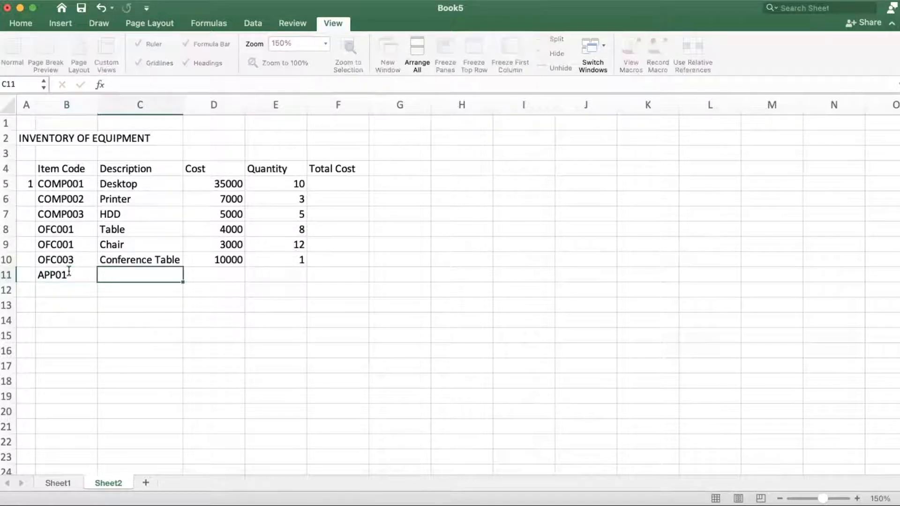
{"action": "type", "text": "TV"}
{"action": "key", "text": "Tab"}
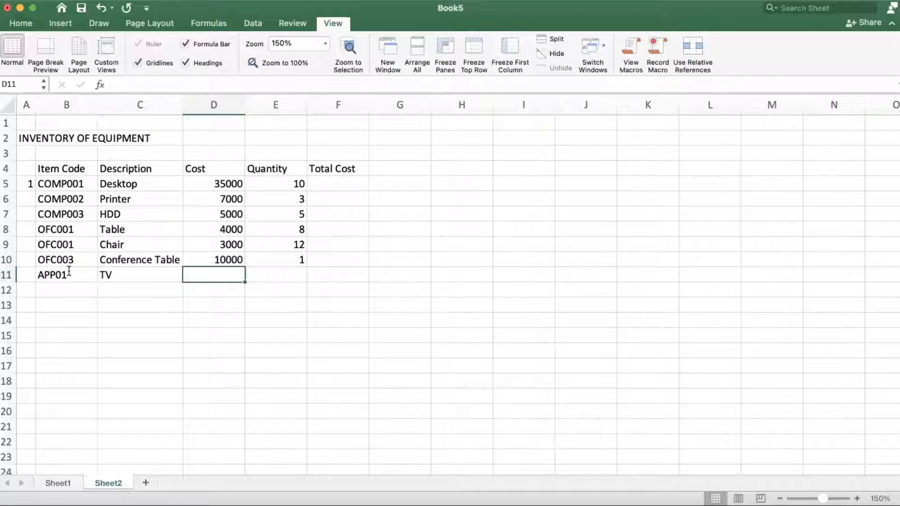
{"action": "type", "text": "12000"}
{"action": "key", "text": "Tab"}
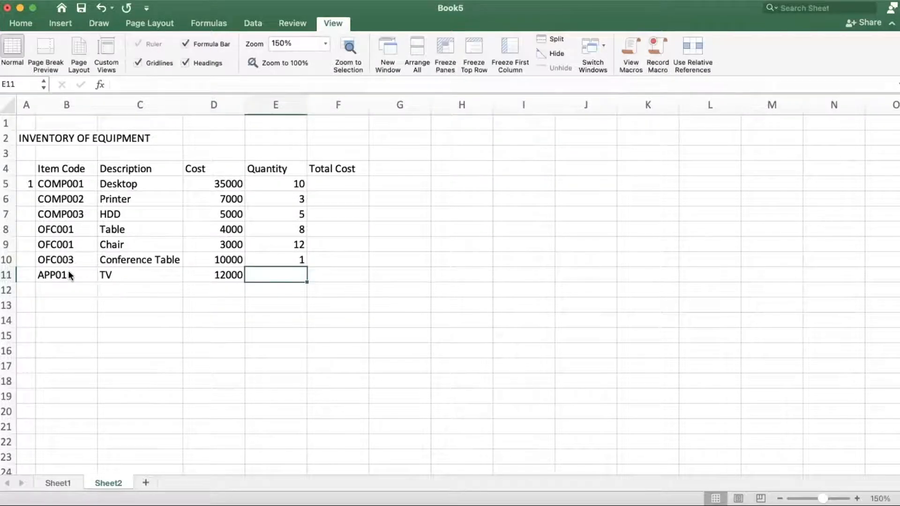
{"action": "type", "text": "2"}
{"action": "key", "text": "Return"}
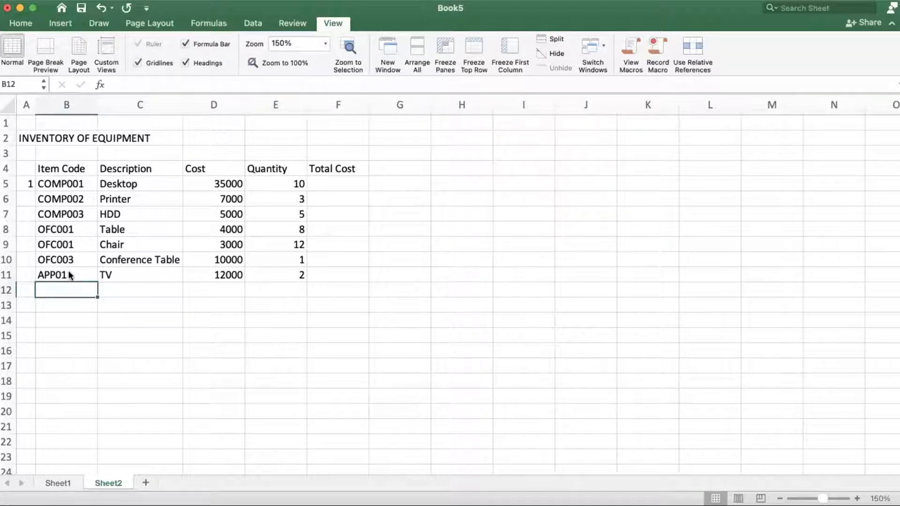
- Enter item code OFC004 in cell B12 below the TV row's code
{"action": "type", "text": "OFC001"}
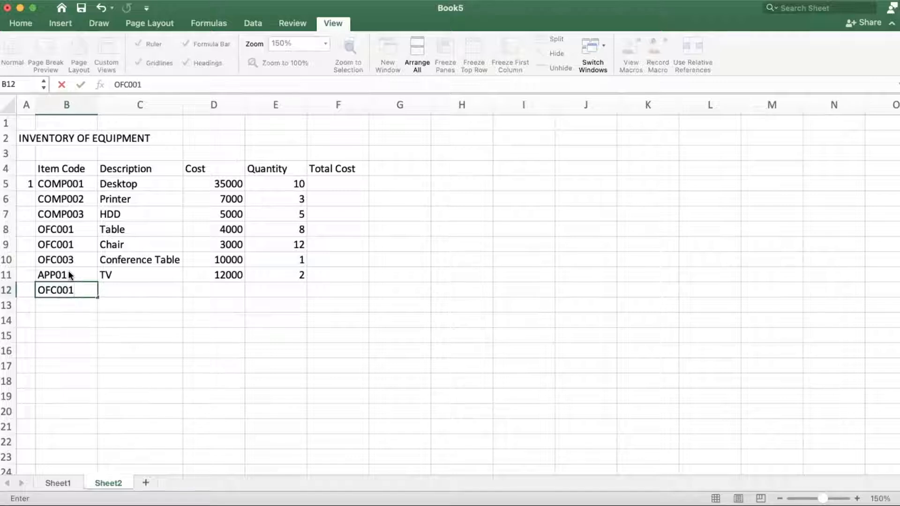
{"action": "key", "text": "BackSpace"}
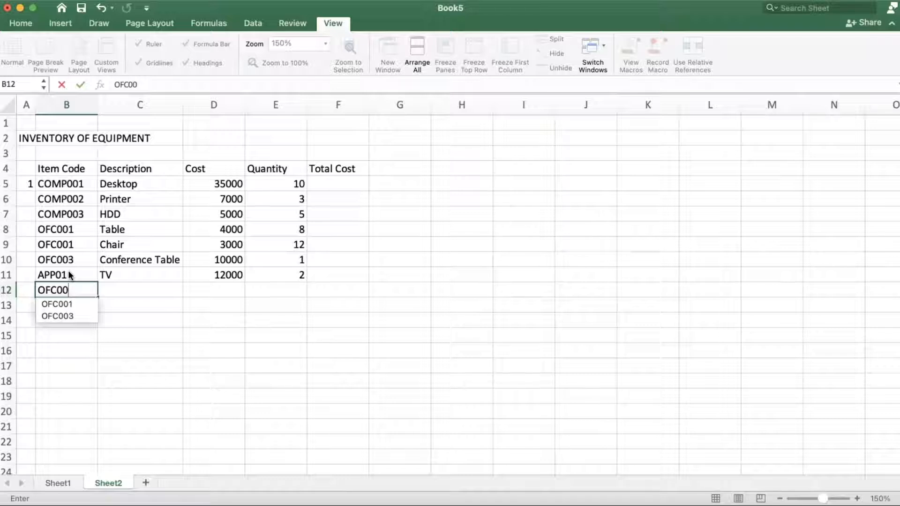
{"action": "type", "text": "4"}
- Correct the Chair's item code in cell B9 to OFC002
{"action": "double_click", "coordinate": [73, 244]}
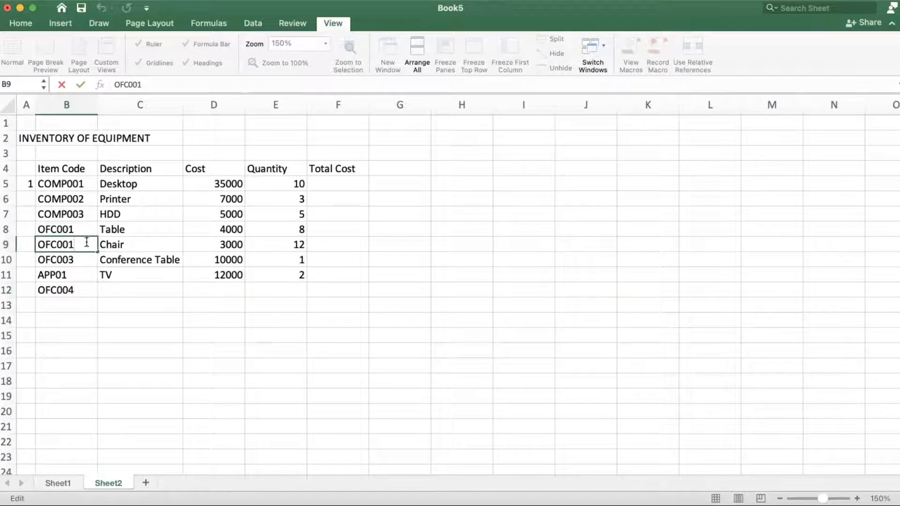
{"action": "key", "text": "BackSpace"}
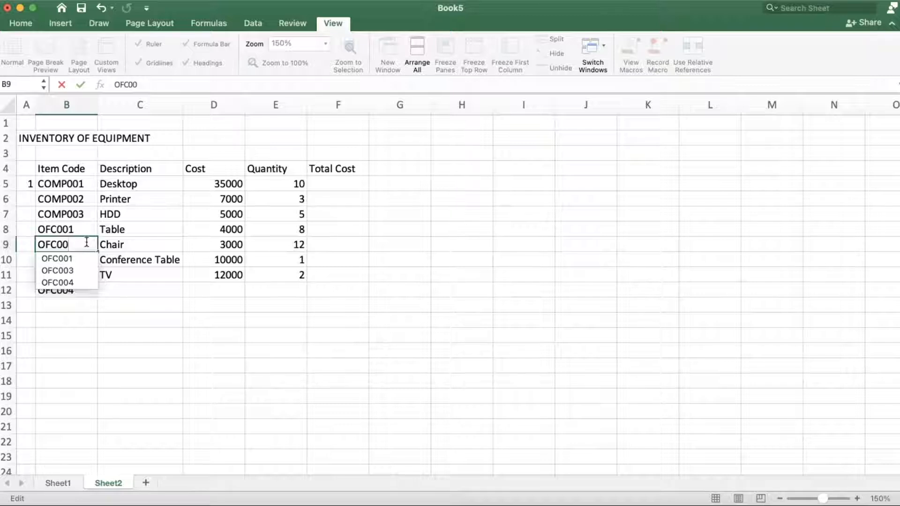
{"action": "type", "text": "2"}
{"action": "key", "text": "Return"}
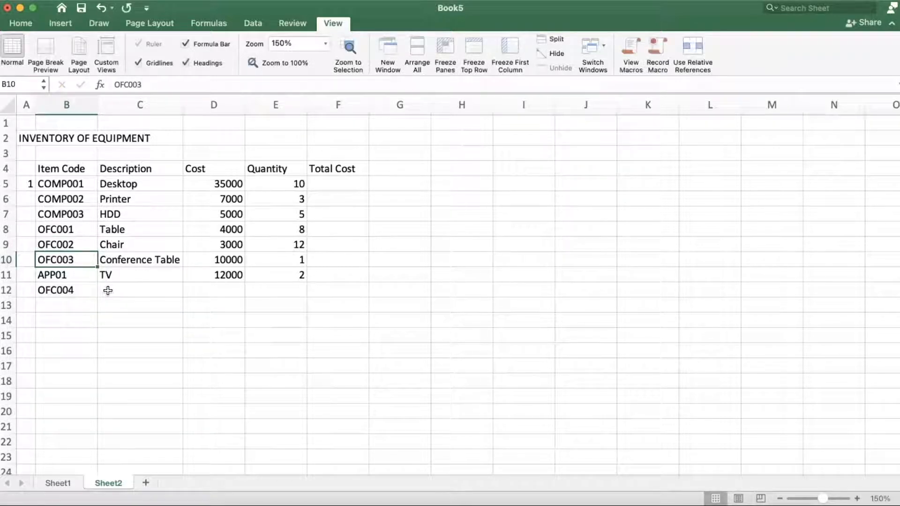
- Complete row 12 from column C with description Sofa, cost 15000 and quantity 1
{"action": "left_click", "coordinate": [108, 291]}
{"action": "type", "text": "Sofa"}
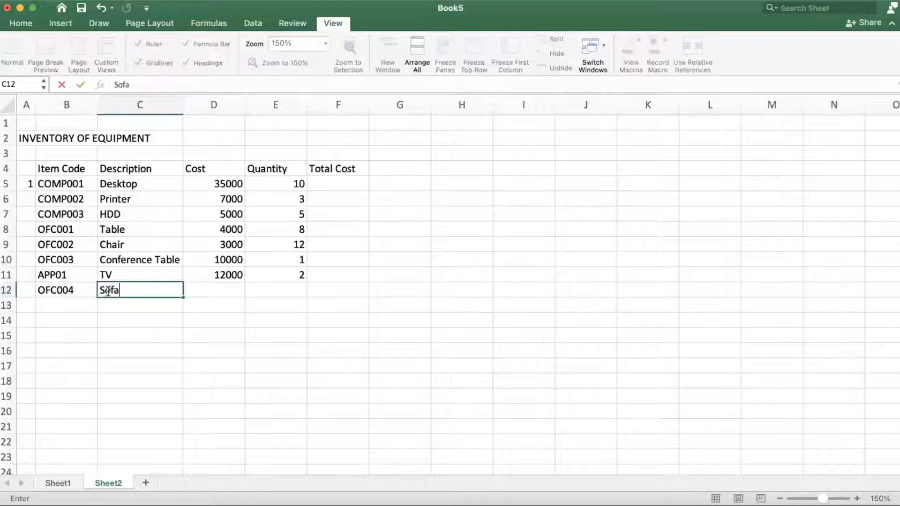
{"action": "key", "text": "Tab"}
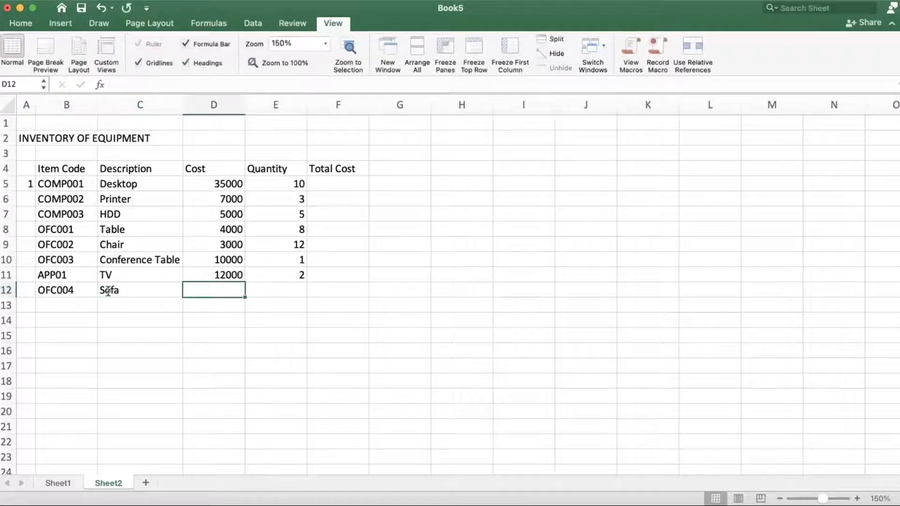
{"action": "type", "text": "15000"}
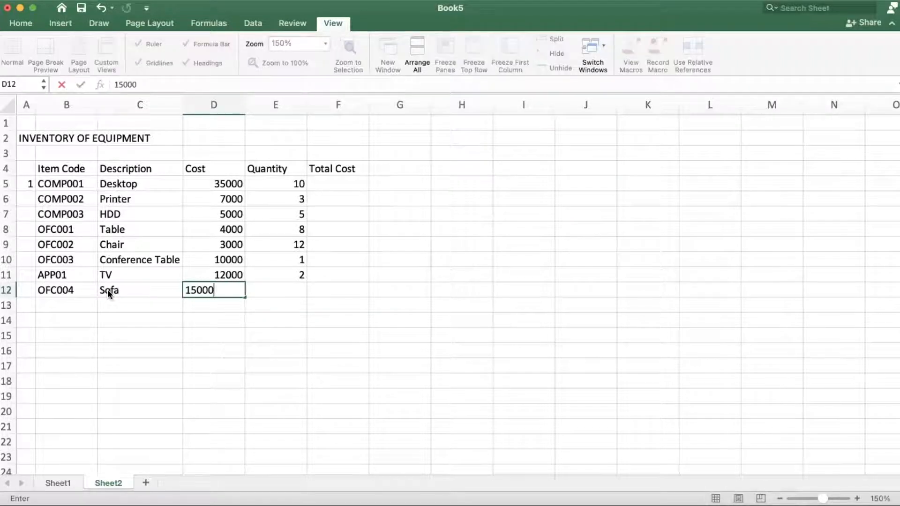
{"action": "key", "text": "Tab"}
{"action": "type", "text": "1"}
{"action": "key", "text": "Return"}
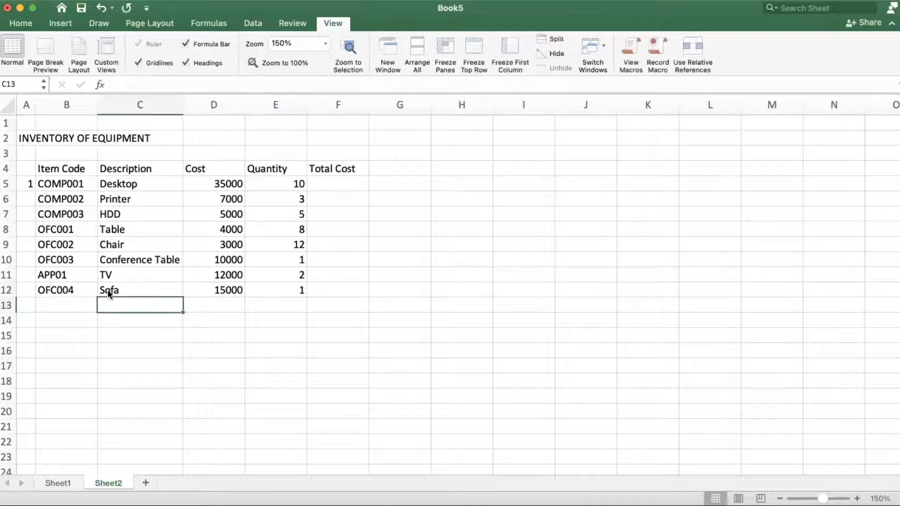
- Fill row 13 from column B with item code OFC005, description Side Table, cost 2000 and quantity 2
{"action": "type", "text": "OFC"}
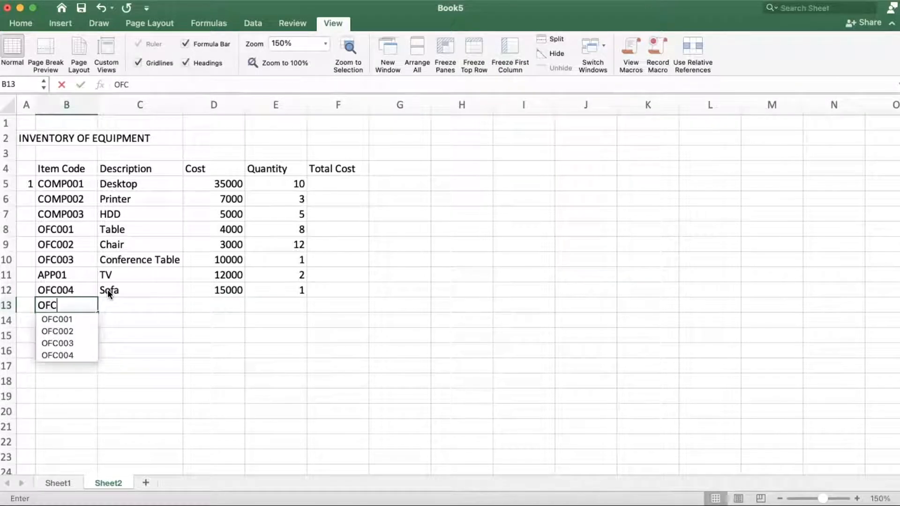
{"action": "type", "text": "00"}
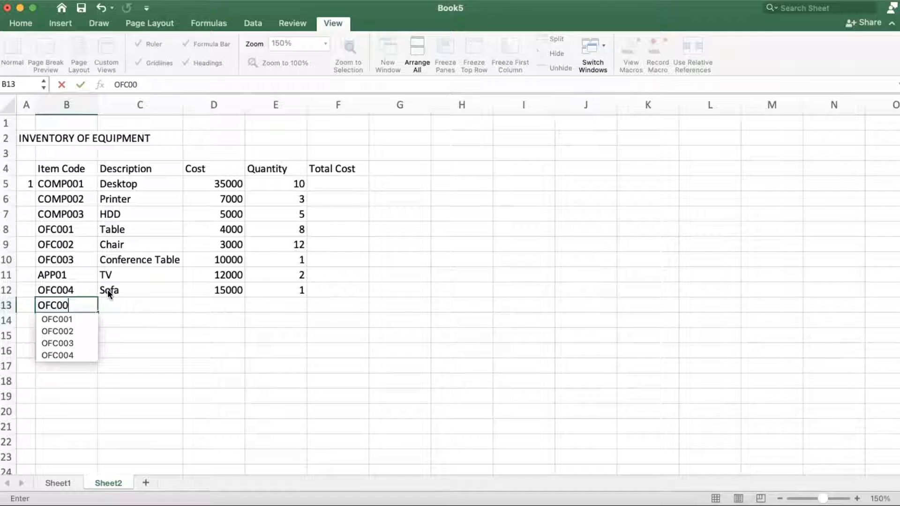
{"action": "type", "text": "5"}
{"action": "key", "text": "Tab"}
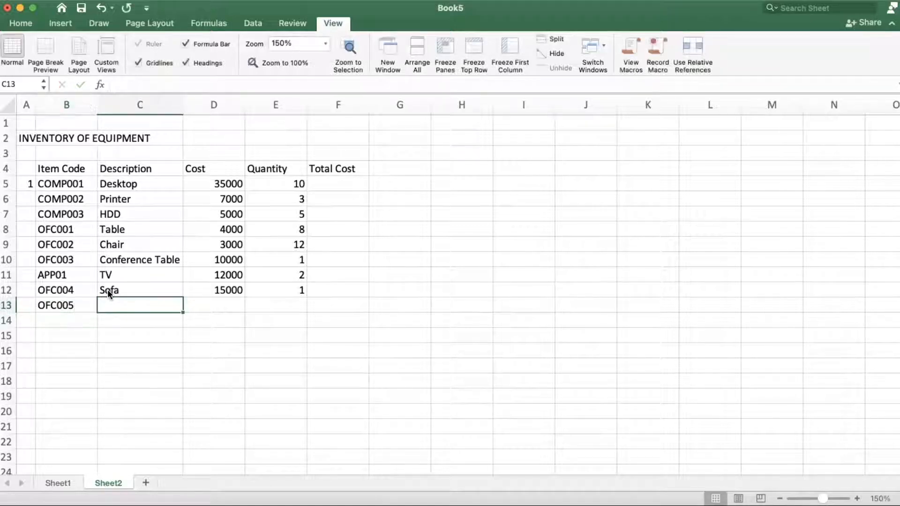
{"action": "type", "text": "Side Table"}
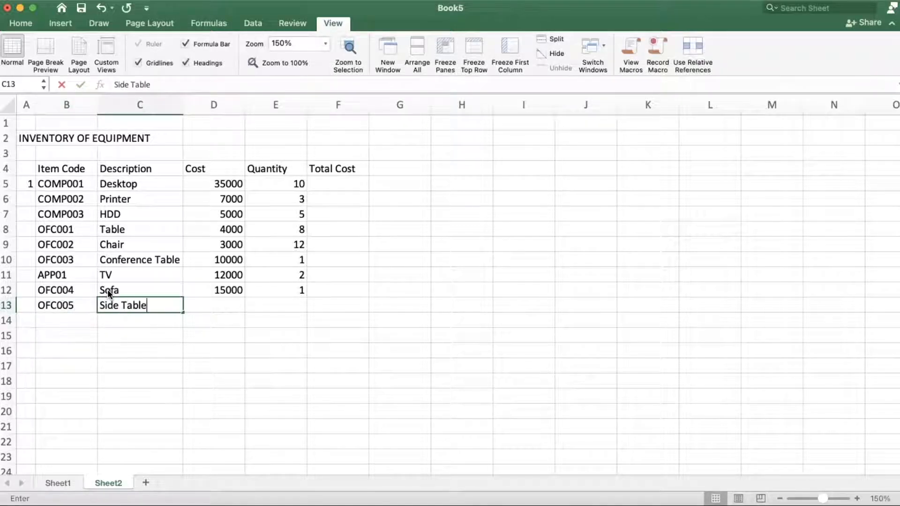
{"action": "key", "text": "Tab"}
{"action": "type", "text": "2000"}
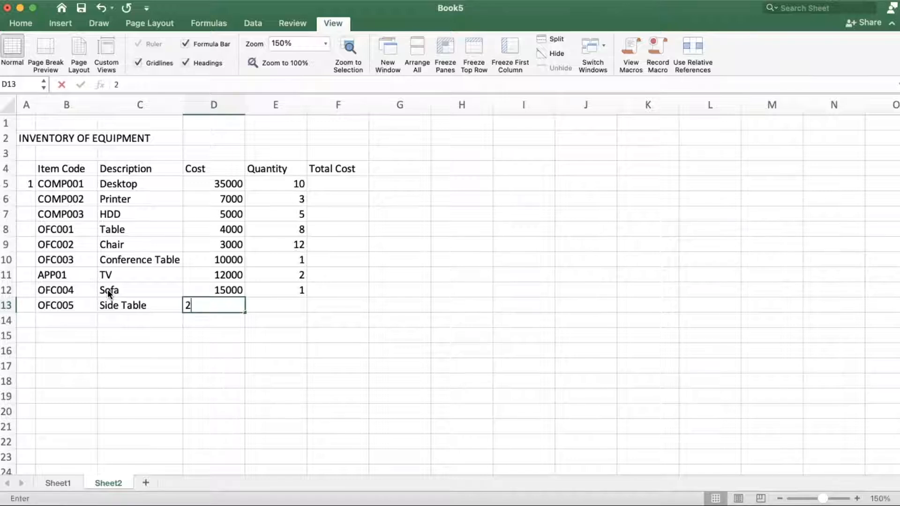
{"action": "key", "text": "Tab"}
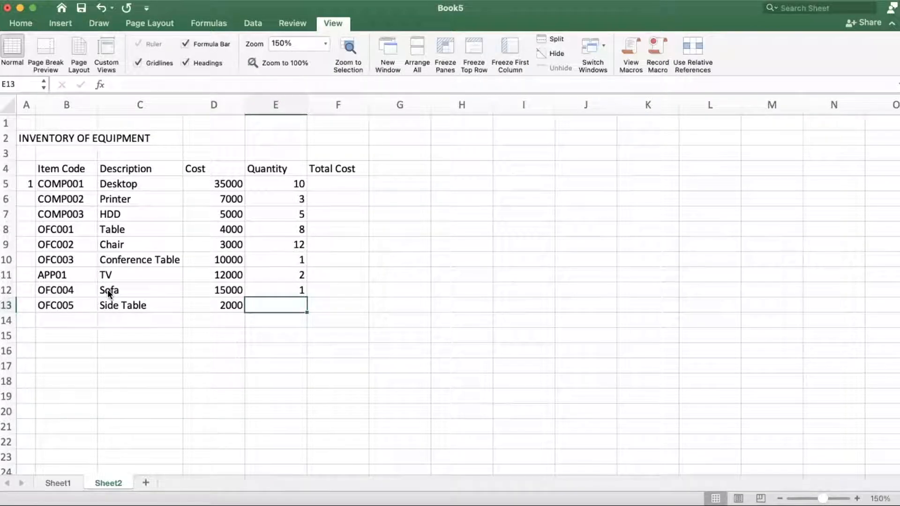
{"action": "type", "text": "2"}
{"action": "key", "text": "Return"}
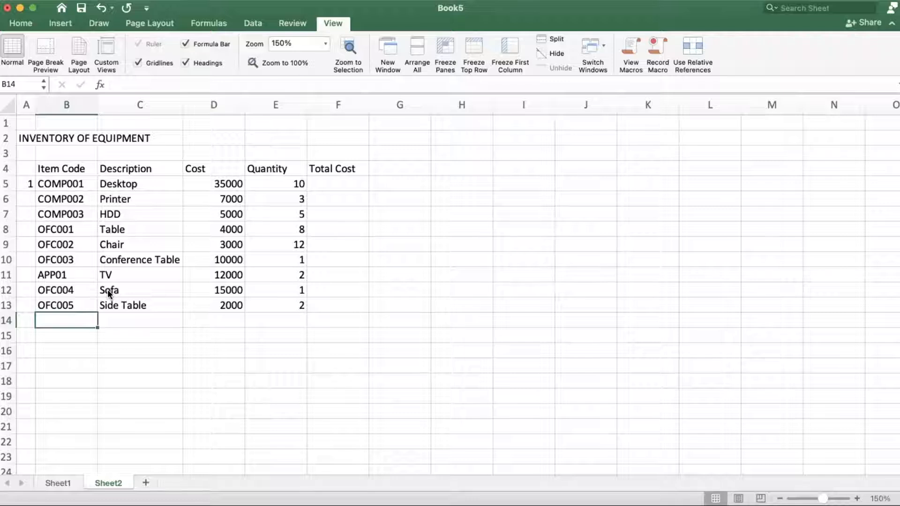
- Fill row 14 from column B with item code OFC006, description Filing Cabinet, cost 3000 and quantity 4
{"action": "type", "text": "OFC"}
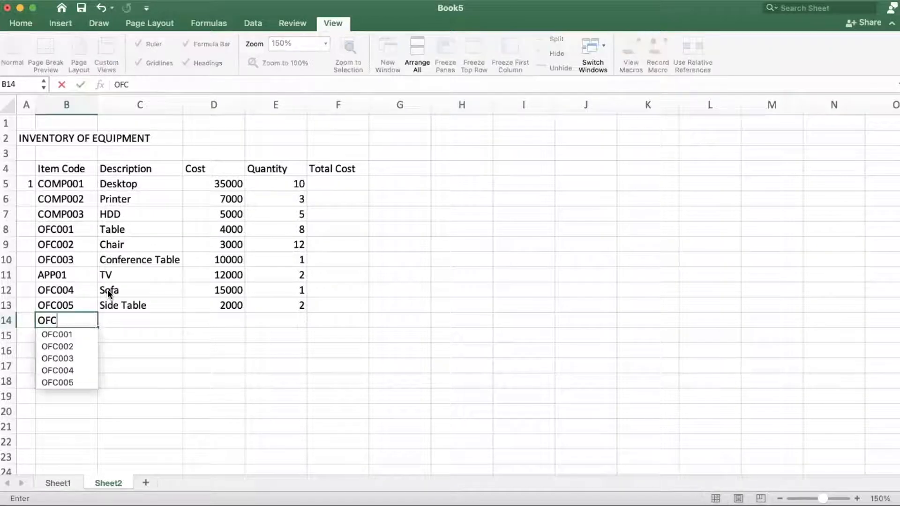
{"action": "type", "text": "006"}
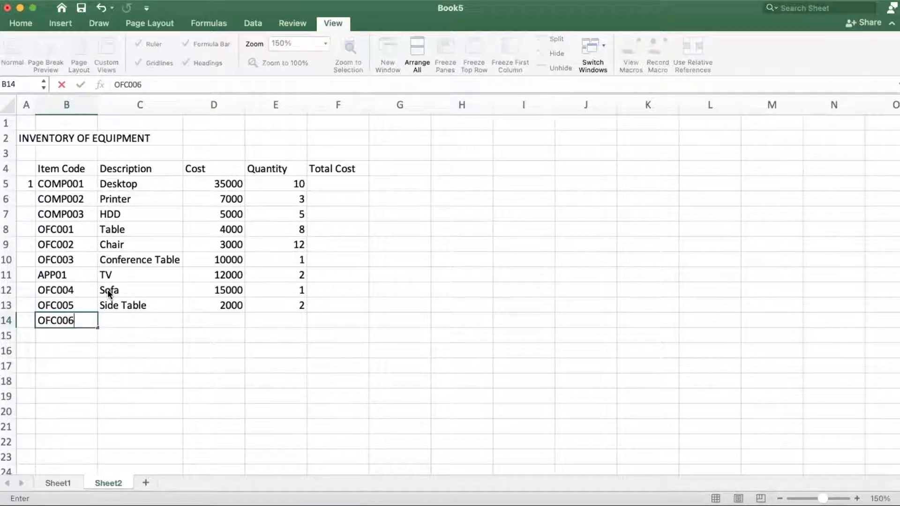
{"action": "key", "text": "Tab"}
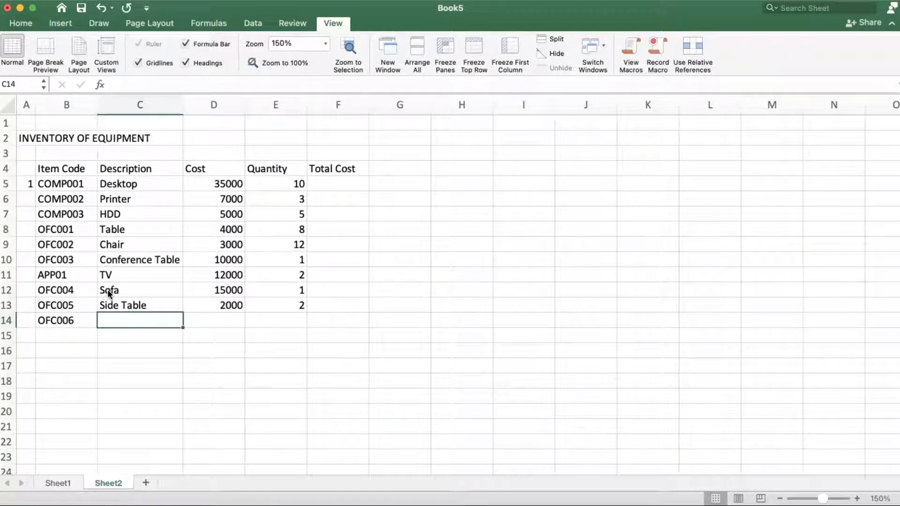
{"action": "type", "text": "Filin"}
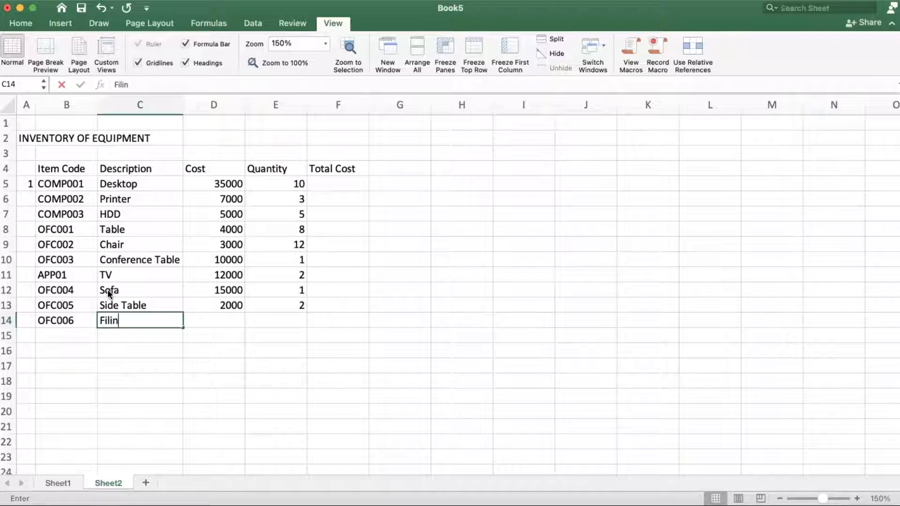
{"action": "type", "text": "g Cabinet"}
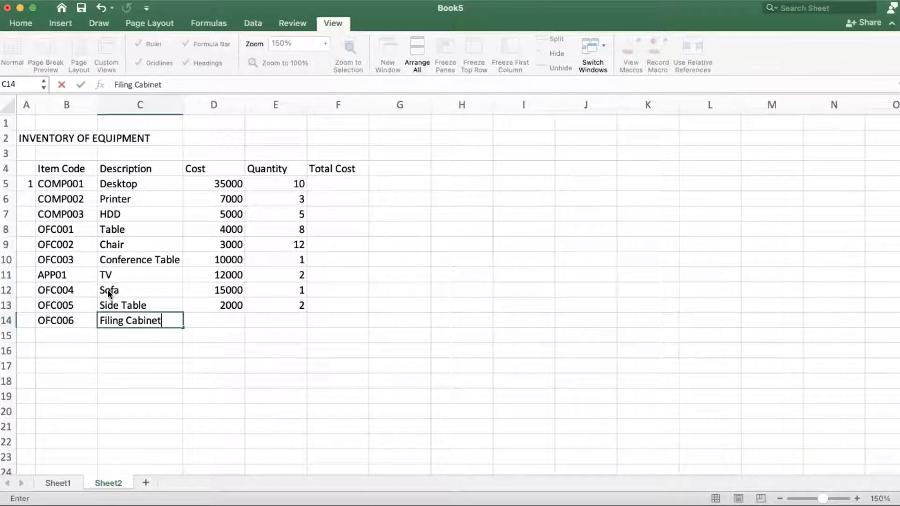
{"action": "key", "text": "Tab"}
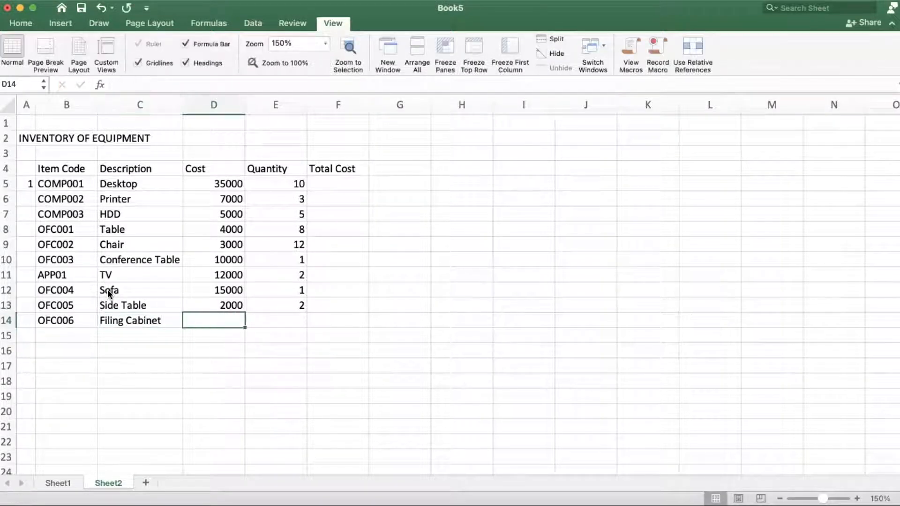
{"action": "type", "text": "3000"}
{"action": "key", "text": "Tab"}
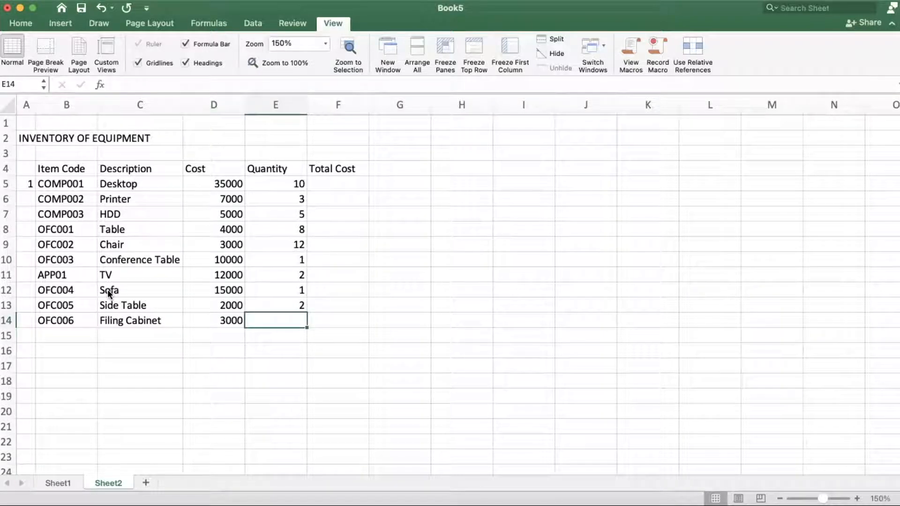
{"action": "type", "text": "4"}
{"action": "key", "text": "Return"}
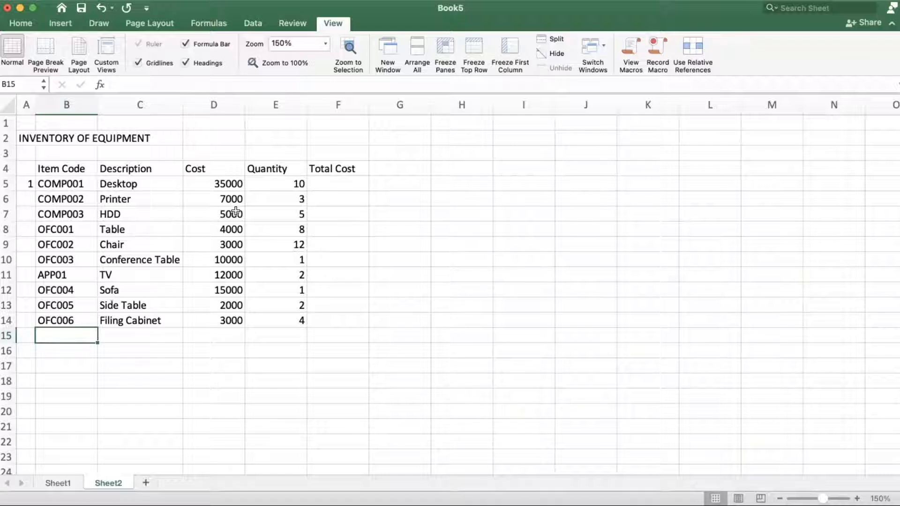
- Enter the formula =D5*E5 in cell F5 to calculate the Desktop's total cost from its cost and quantity
{"action": "left_click", "coordinate": [345, 184]}
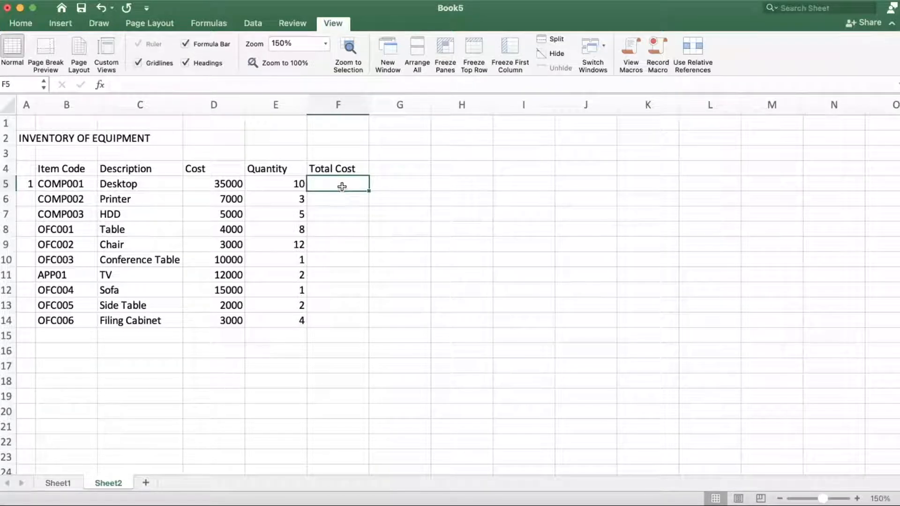
{"action": "type", "text": "="}
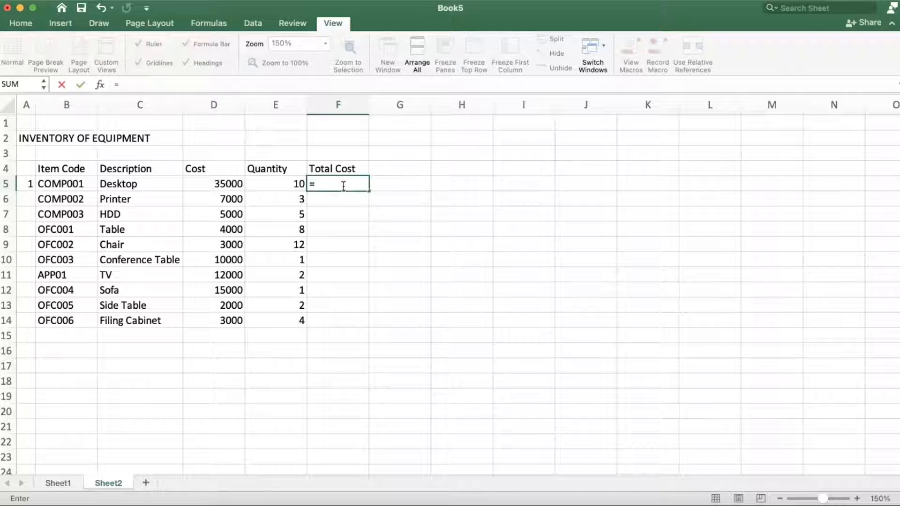
{"action": "left_click", "coordinate": [232, 184]}
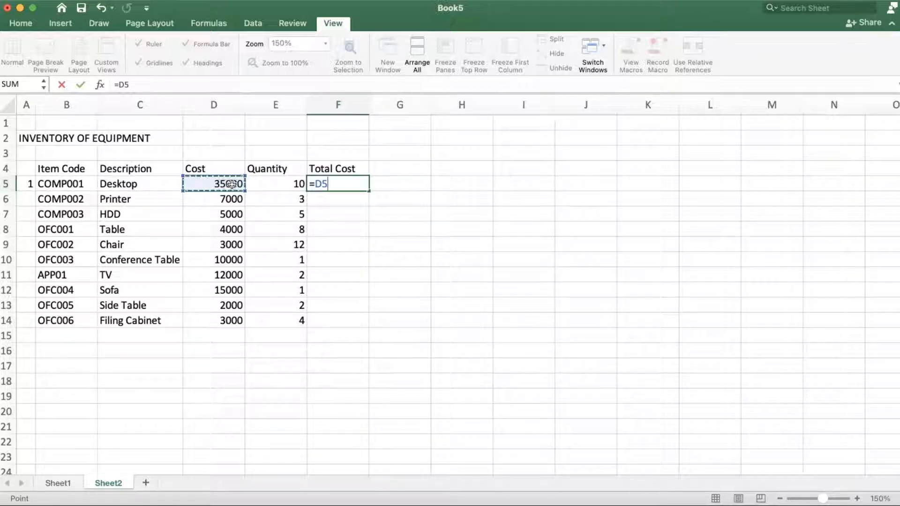
{"action": "type", "text": "*"}
{"action": "left_click", "coordinate": [289, 182]}
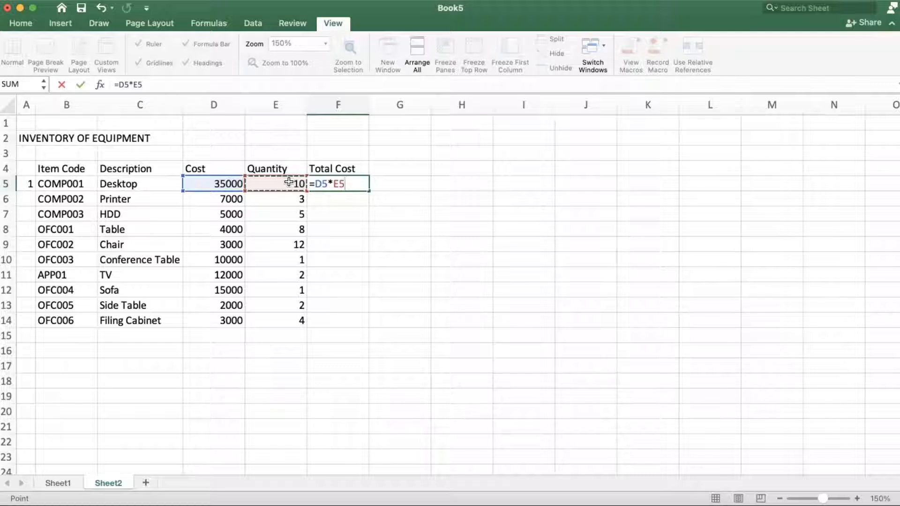
{"action": "key", "text": "Return"}
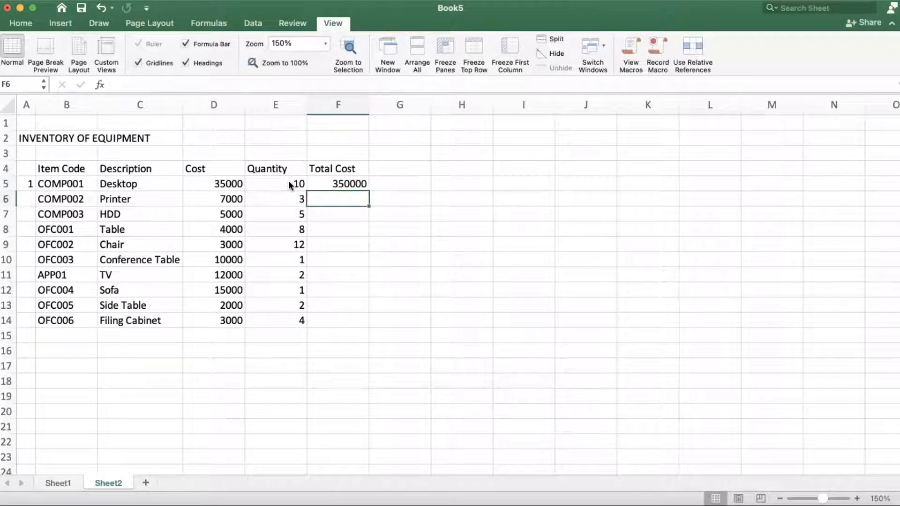
- Test the Desktop's total cost formula by setting quantity cell E5 to 7, and return it to 10
{"action": "left_click", "coordinate": [296, 183]}
{"action": "type", "text": "7"}
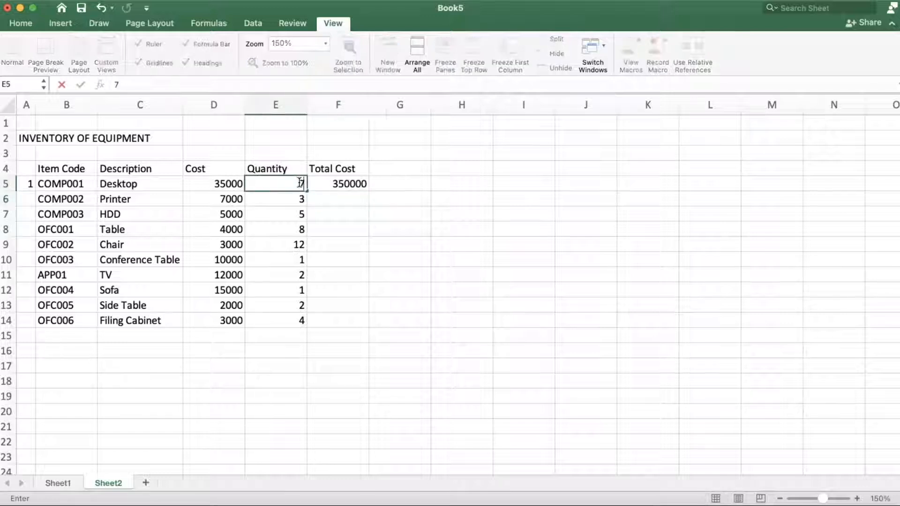
{"action": "key", "text": "Return"}
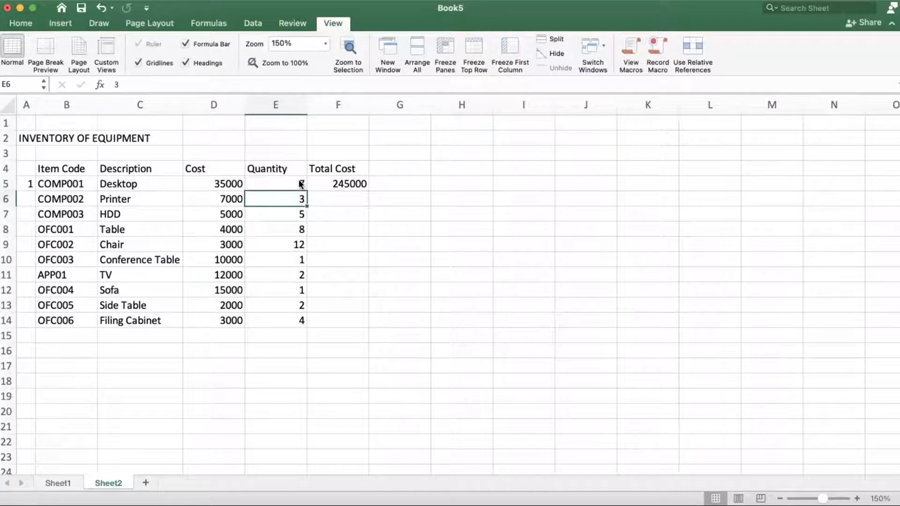
{"action": "left_click", "coordinate": [300, 184]}
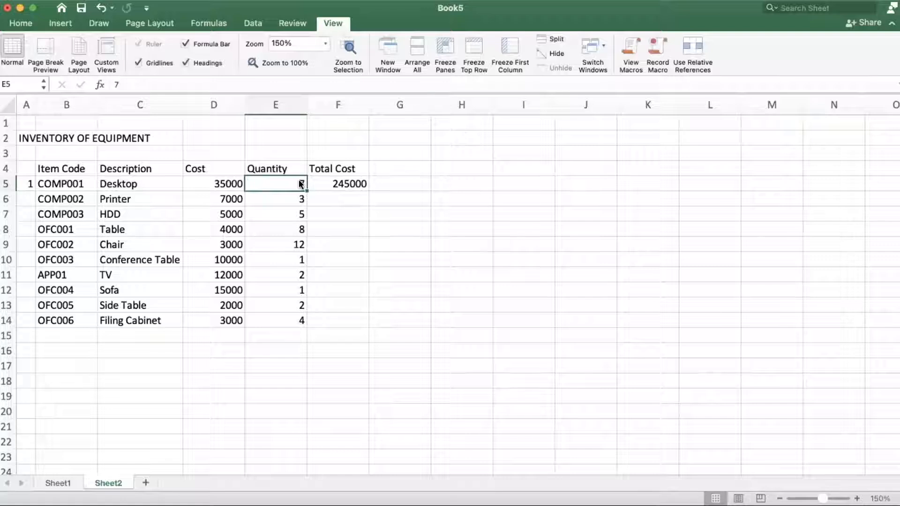
{"action": "type", "text": "10"}
{"action": "key", "text": "Return"}
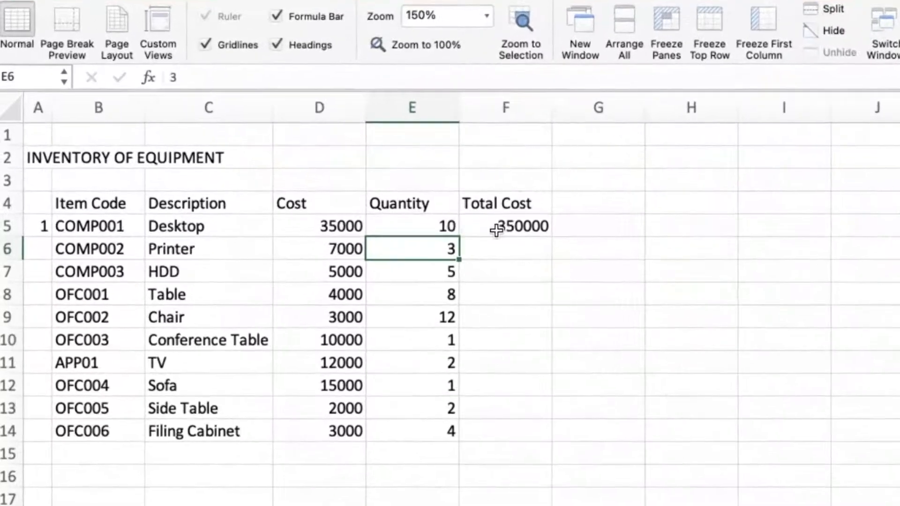
- Copy the total cost formula from F5 down through F14 and check the formulas in F5 and F6
{"action": "left_click", "coordinate": [335, 186]}
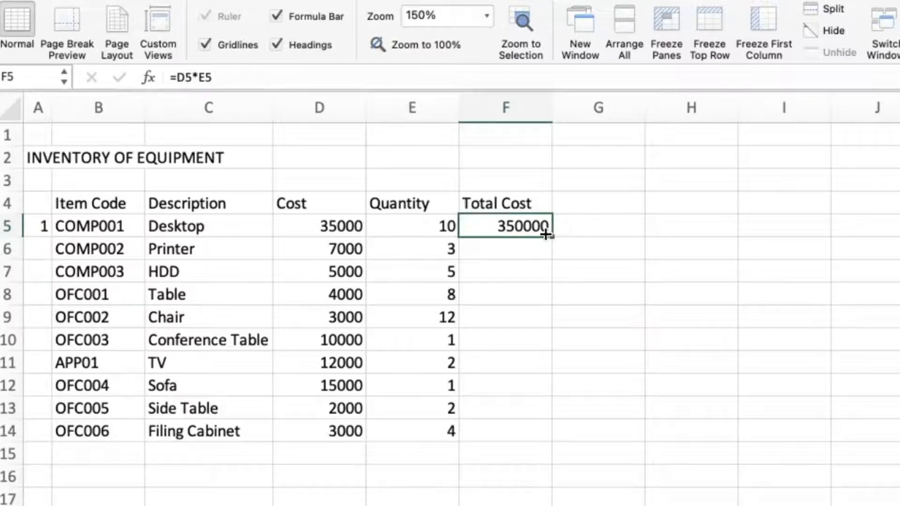
{"action": "left_click_drag", "start_coordinate": [552, 237], "coordinate": [542, 433]}
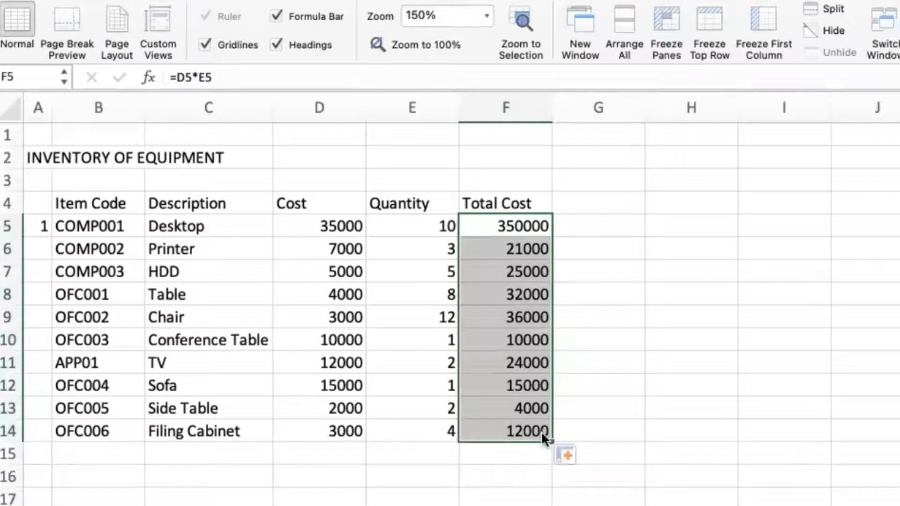
{"action": "left_click", "coordinate": [511, 251]}
{"action": "left_click", "coordinate": [524, 225]}
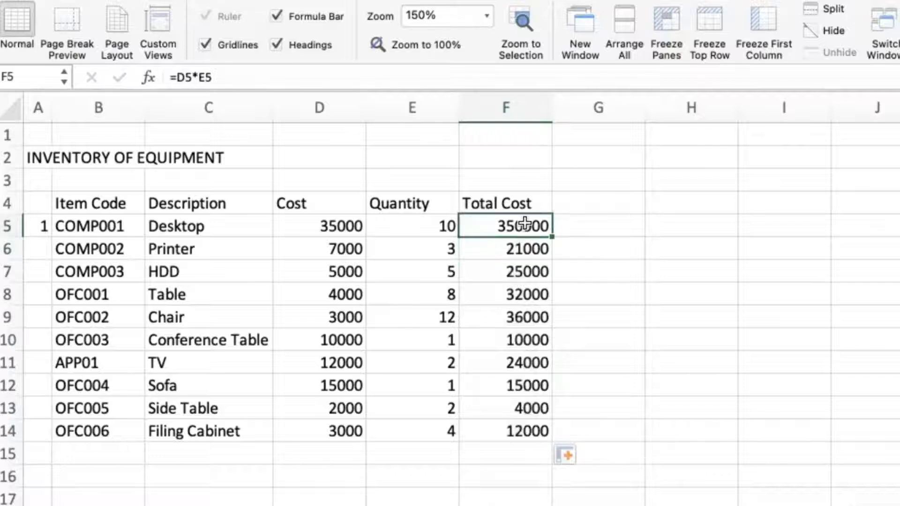
{"action": "left_click", "coordinate": [518, 246]}
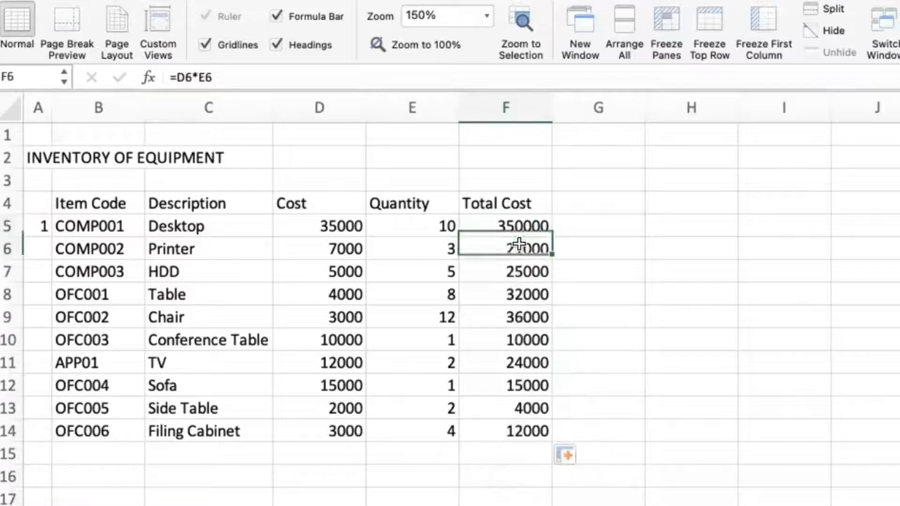
- Check the total cost formula in each copied cell from F7 through F14
{"action": "left_click", "coordinate": [517, 268]}
{"action": "left_click", "coordinate": [516, 295]}
{"action": "left_click", "coordinate": [515, 316]}
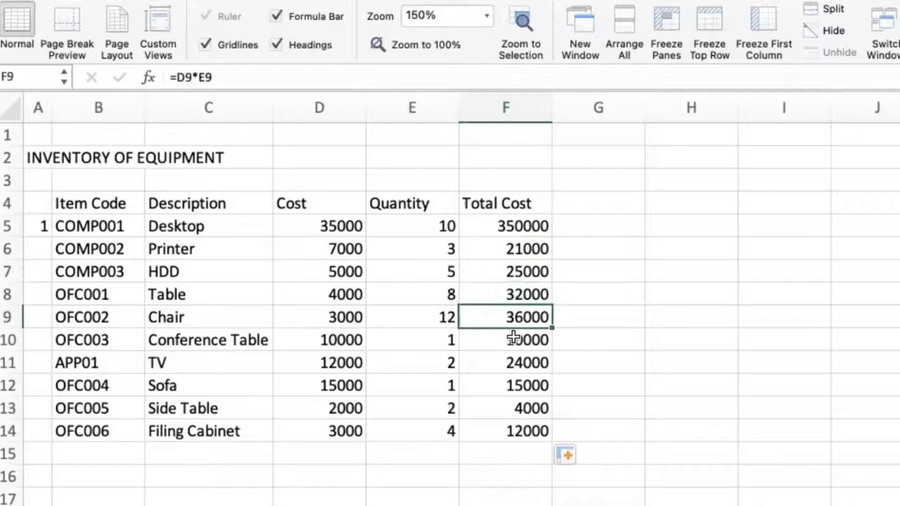
{"action": "left_click", "coordinate": [514, 339]}
{"action": "left_click", "coordinate": [515, 362]}
{"action": "left_click", "coordinate": [514, 385]}
{"action": "left_click", "coordinate": [514, 411]}
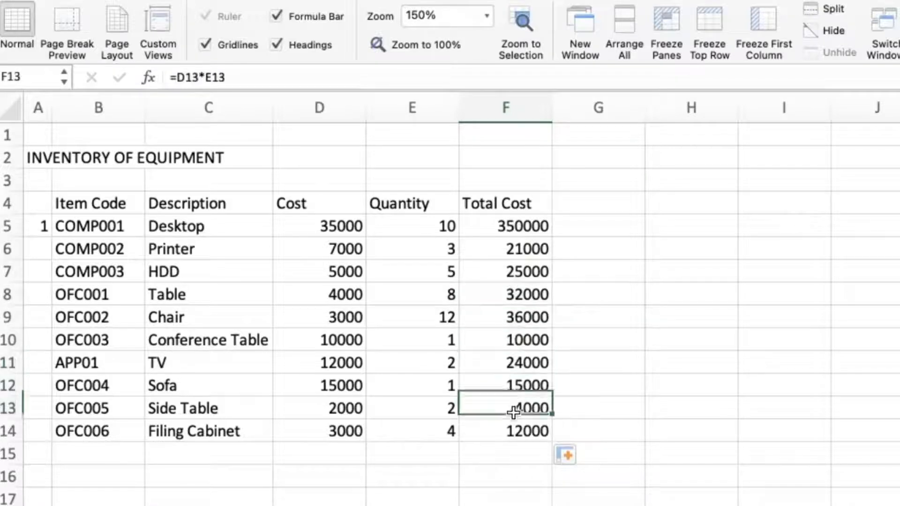
{"action": "left_click", "coordinate": [513, 429]}
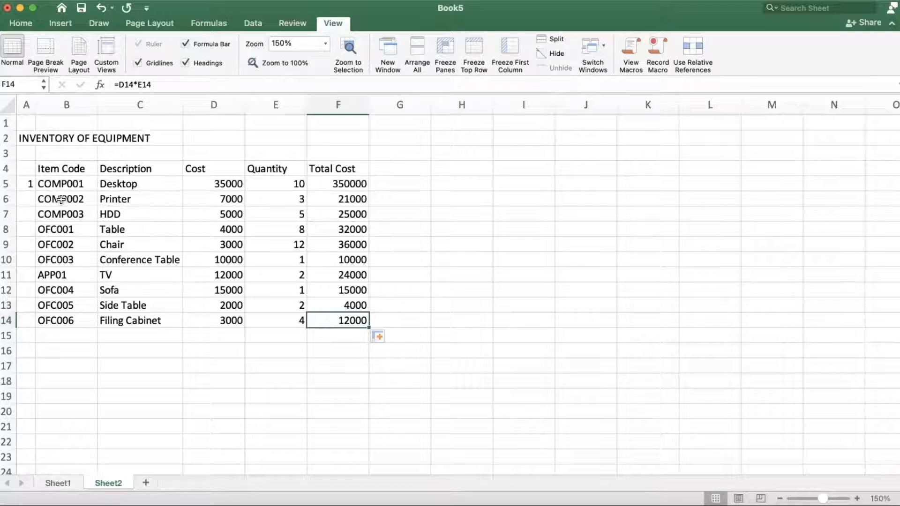
- Try numbering the items manually with 2, 3, 4 and 5 in A6 to A9, and clear those cells
{"action": "left_click", "coordinate": [29, 194]}
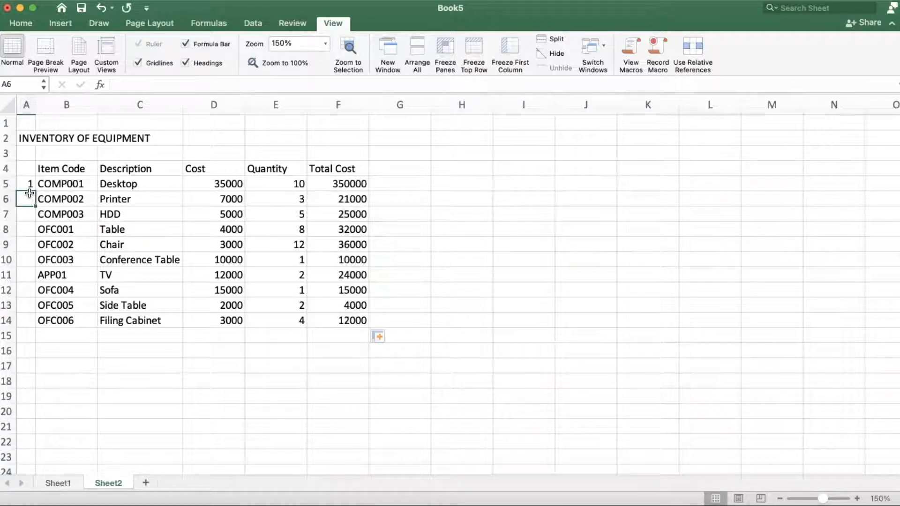
{"action": "type", "text": "2"}
{"action": "key", "text": "Return"}
{"action": "type", "text": "3"}
{"action": "key", "text": "Return"}
{"action": "type", "text": "4"}
{"action": "key", "text": "Return"}
{"action": "type", "text": "5"}
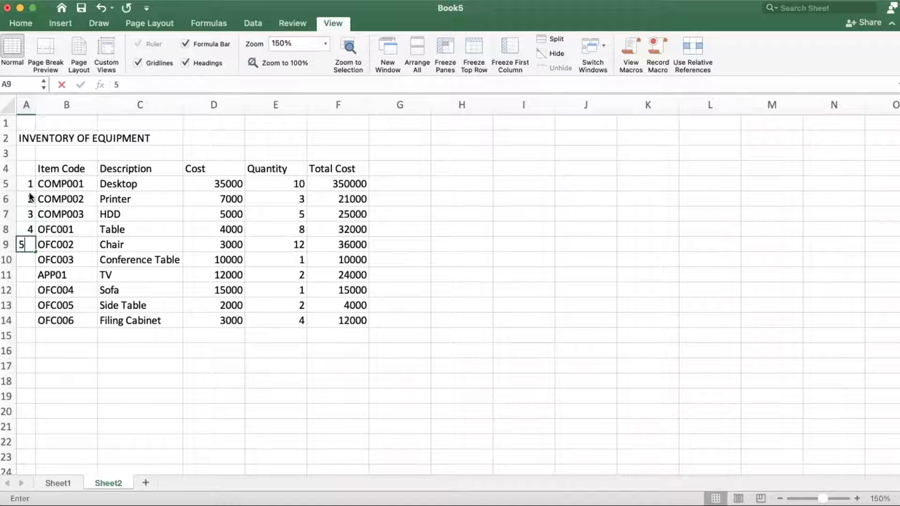
{"action": "key", "text": "Return"}
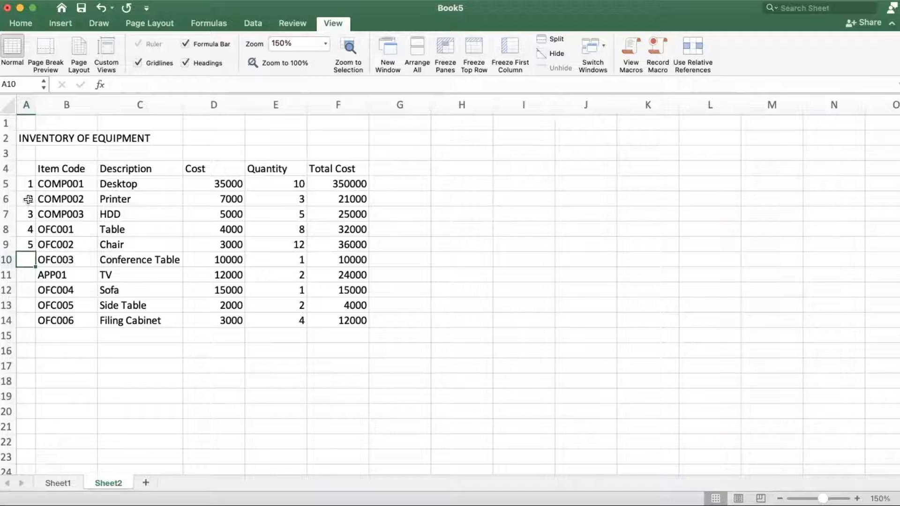
{"action": "left_click_drag", "start_coordinate": [29, 199], "coordinate": [29, 245]}
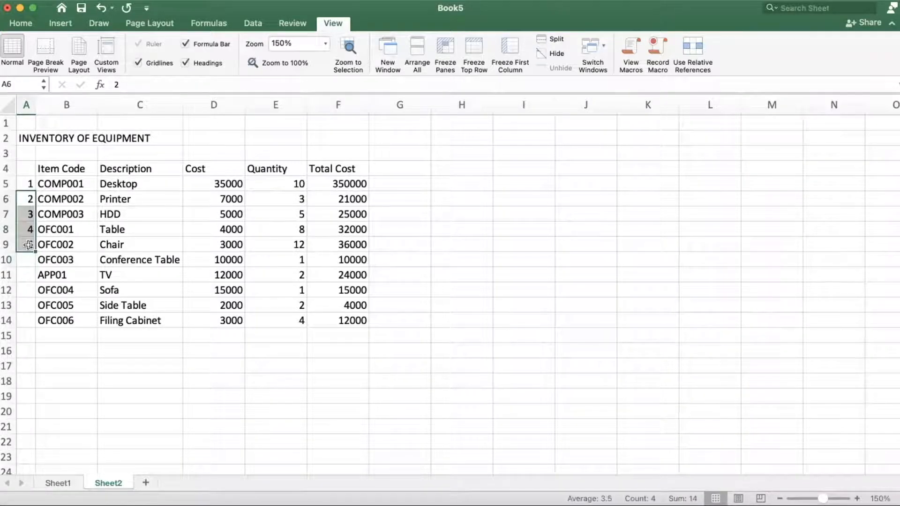
{"action": "key", "text": "Delete"}
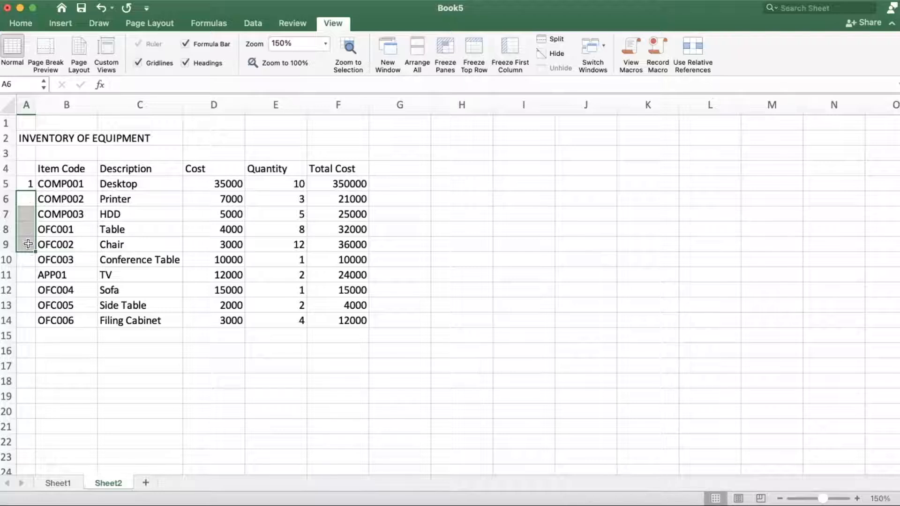
{"action": "left_click", "coordinate": [21, 199]}
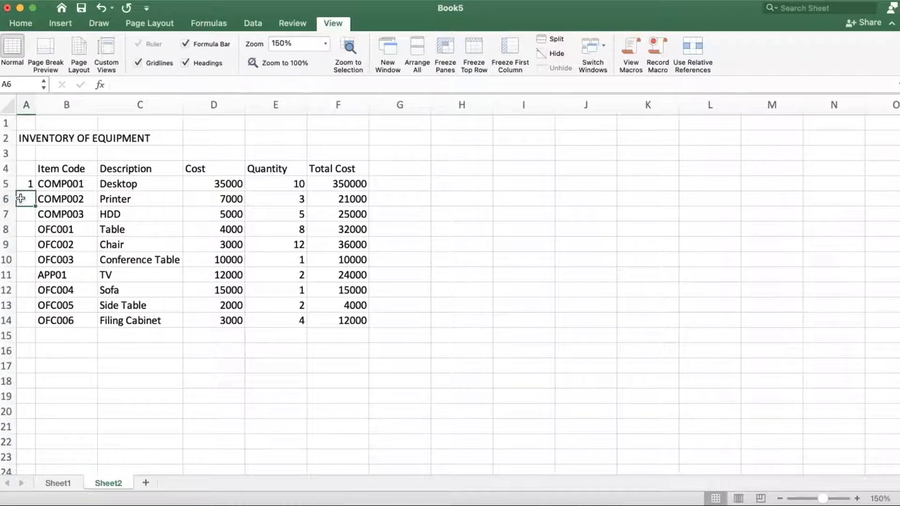
{"action": "type", "text": "="}
{"action": "left_click", "coordinate": [24, 184]}
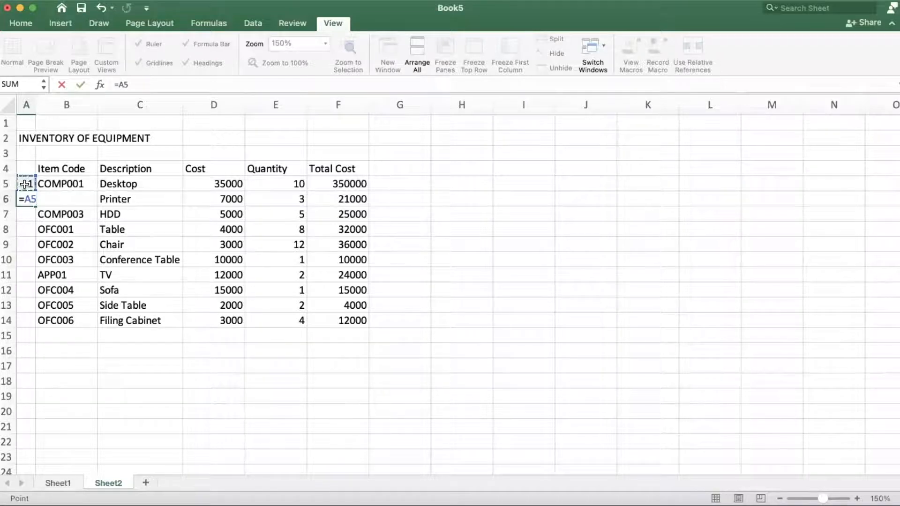
{"action": "key", "text": "BackSpace"}
{"action": "key", "text": "BackSpace"}
{"action": "key", "text": "BackSpace"}
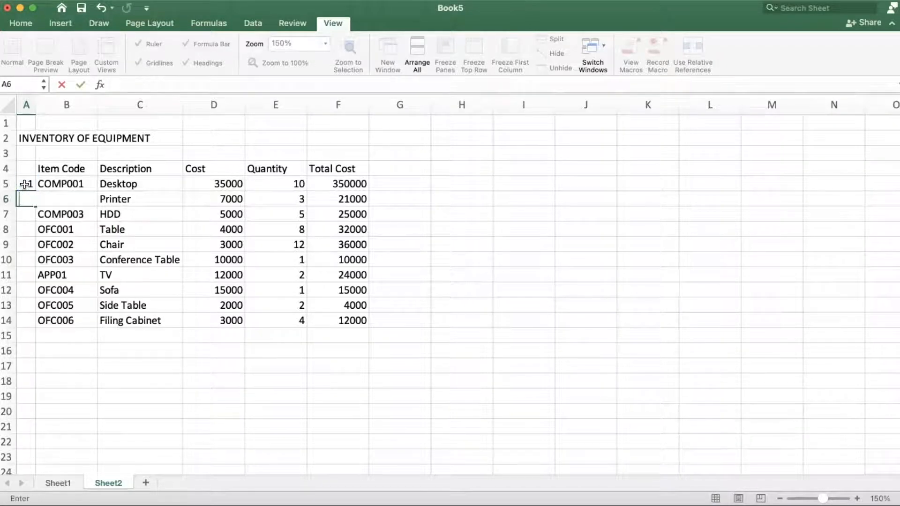
- Enter the formula =A5+1 in cell A6 and copy it down through A14 to number the items
{"action": "type", "text": "="}
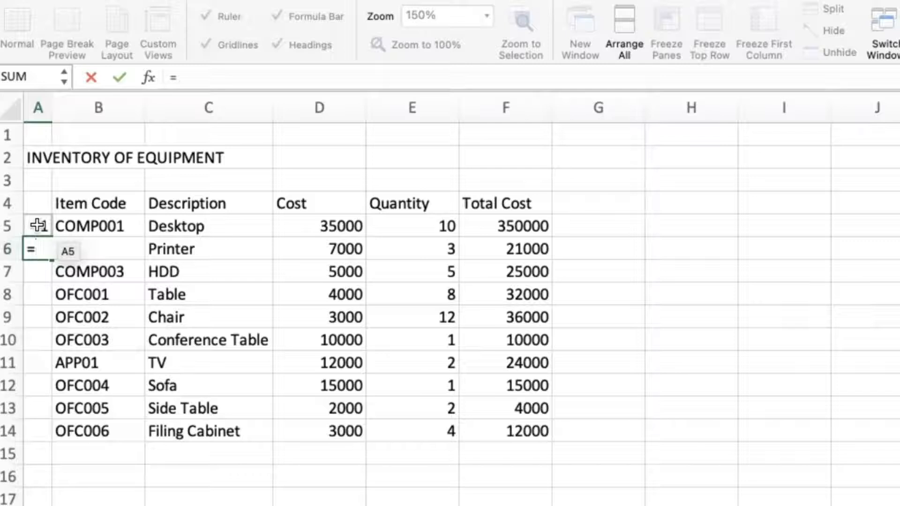
{"action": "left_click", "coordinate": [38, 225]}
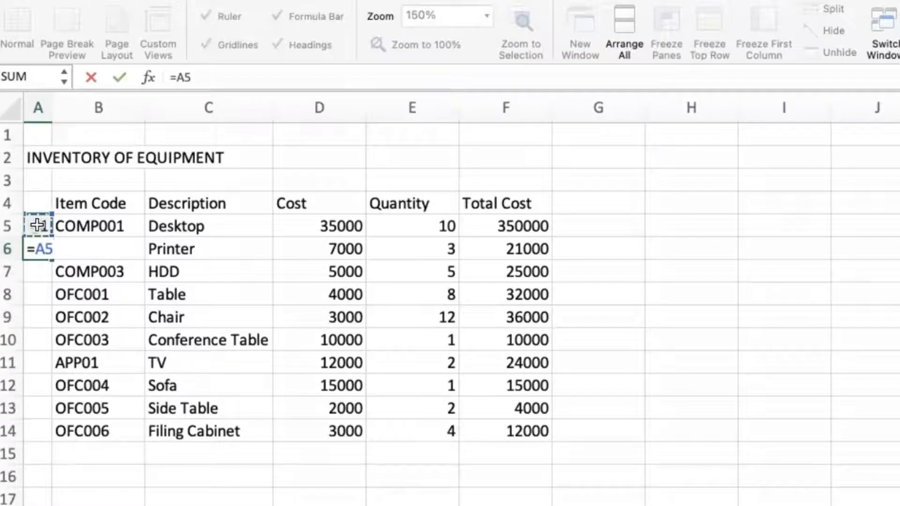
{"action": "type", "text": "+1"}
{"action": "key", "text": "Return"}
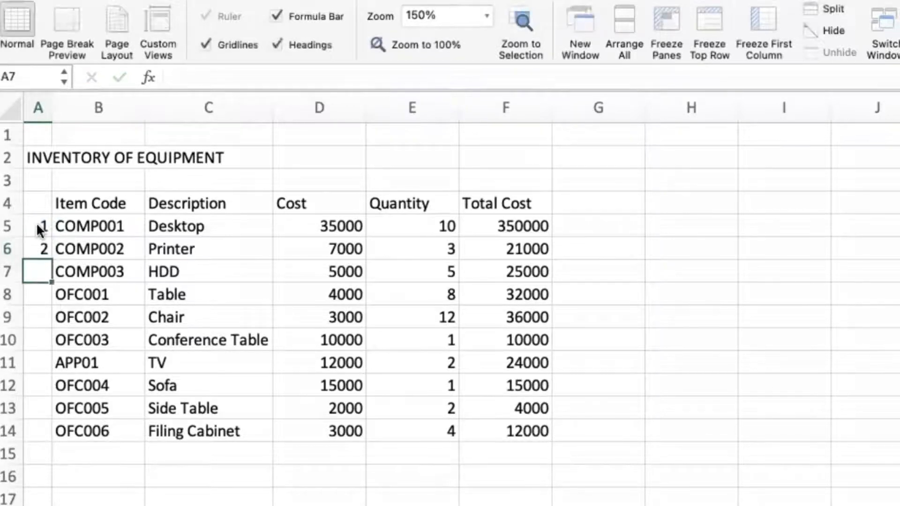
{"action": "left_click", "coordinate": [33, 244]}
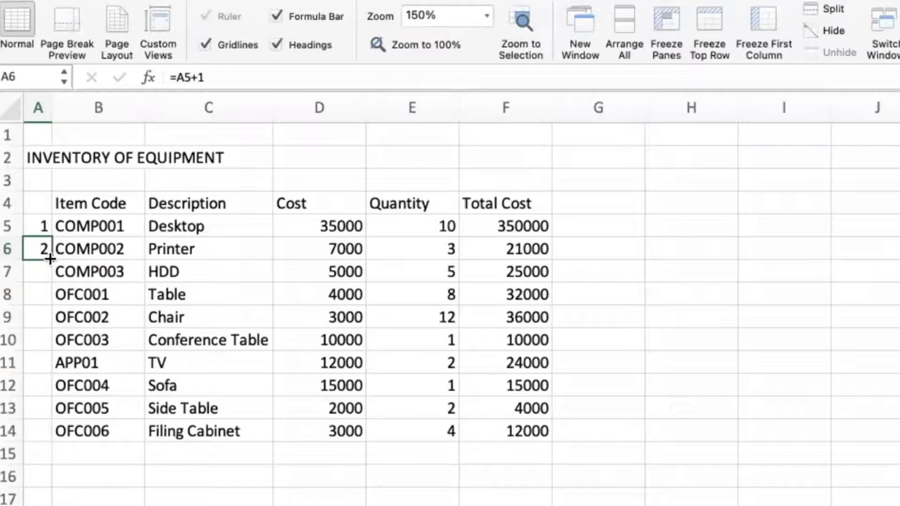
{"action": "left_click_drag", "start_coordinate": [50, 259], "coordinate": [50, 438]}
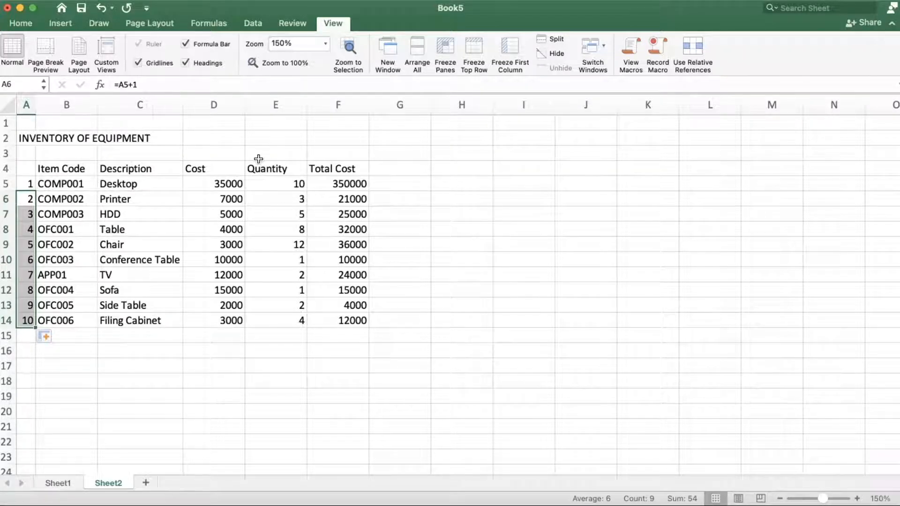
- Enter the heading Laguna in E3 and merge and center it across E3:F3 above Quantity and Total Cost
{"action": "left_click", "coordinate": [278, 157]}
{"action": "type", "text": "Laguna"}
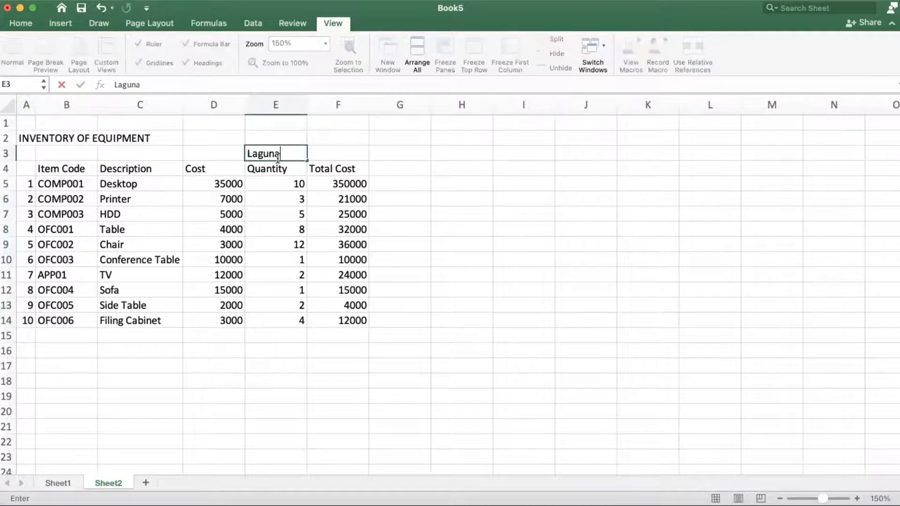
{"action": "key", "text": "Return"}
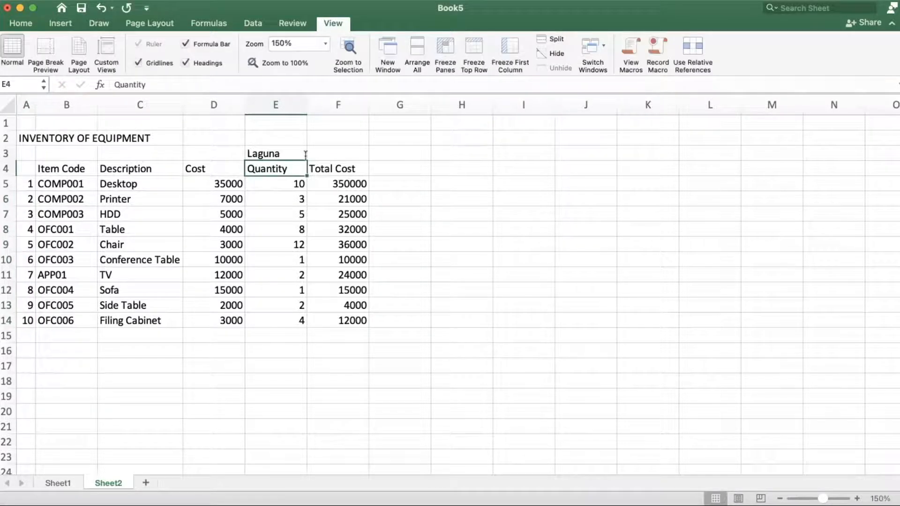
{"action": "left_click", "coordinate": [264, 155]}
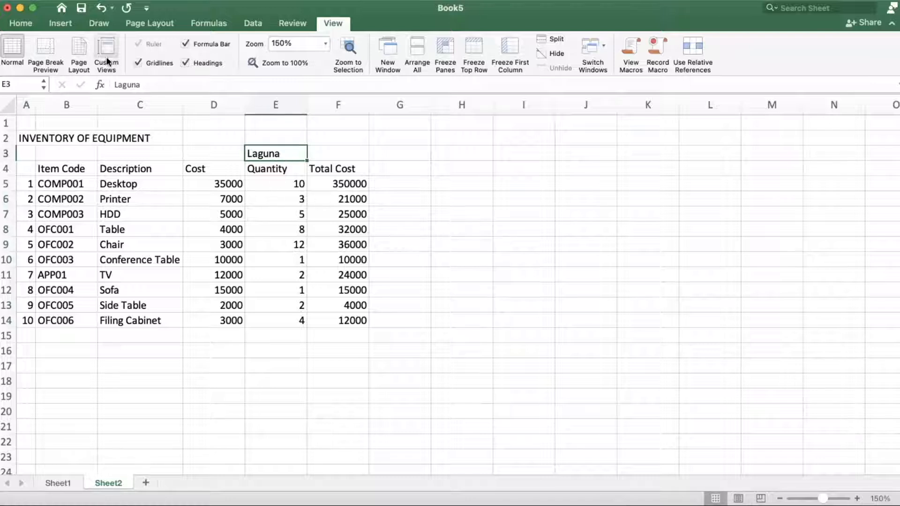
{"action": "left_click", "coordinate": [27, 24]}
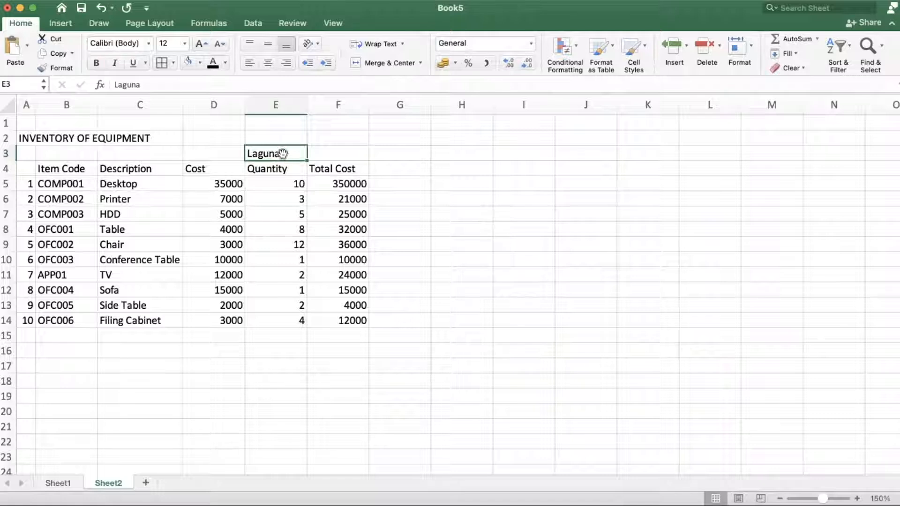
{"action": "left_click_drag", "start_coordinate": [281, 151], "coordinate": [323, 153]}
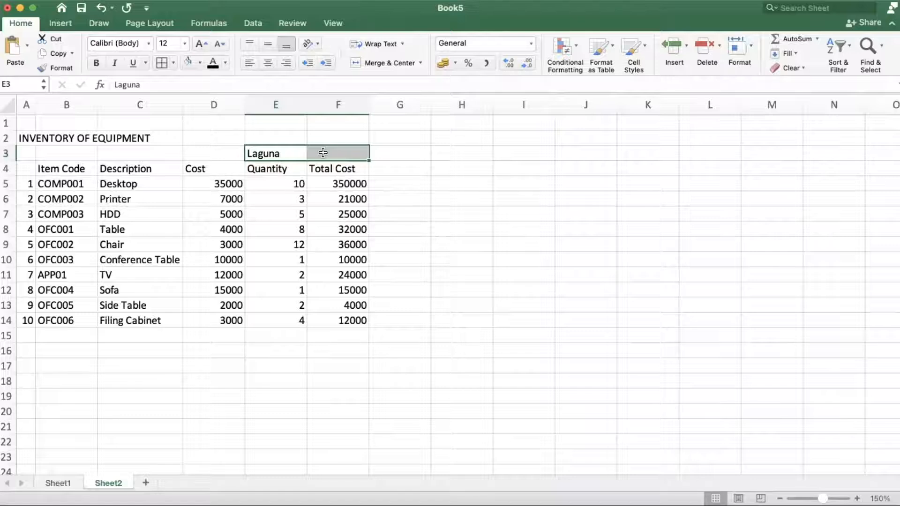
{"action": "left_click", "coordinate": [383, 62]}
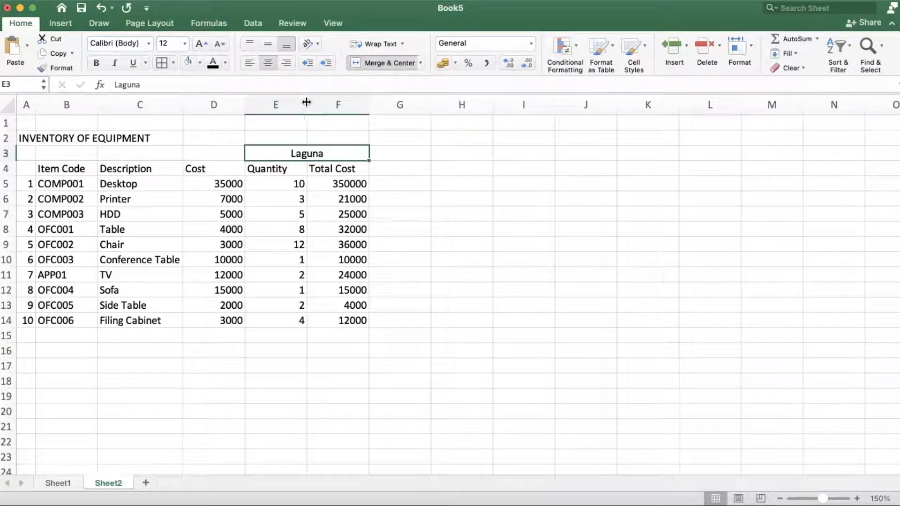
- Narrow column E to fit its Quantity heading
{"action": "left_click_drag", "start_coordinate": [307, 102], "coordinate": [292, 103]}
{"action": "left_click", "coordinate": [384, 193]}
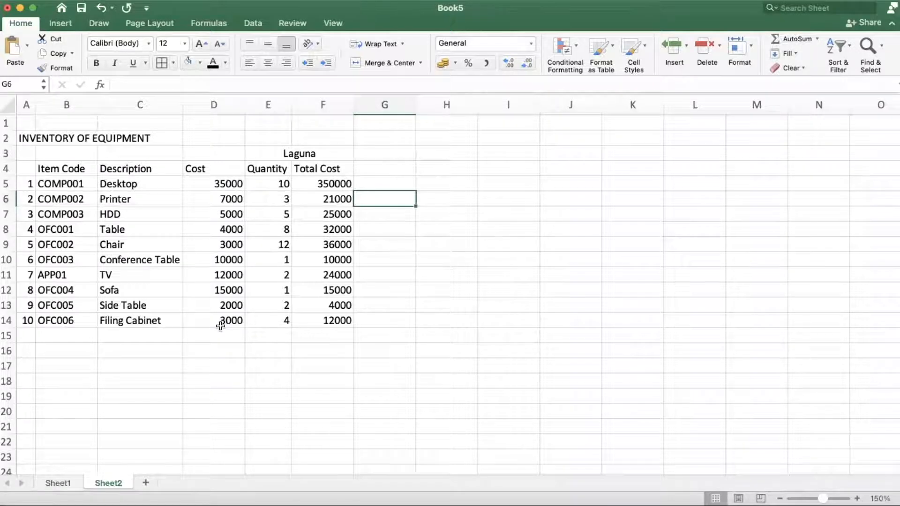
{"action": "left_click", "coordinate": [323, 182]}
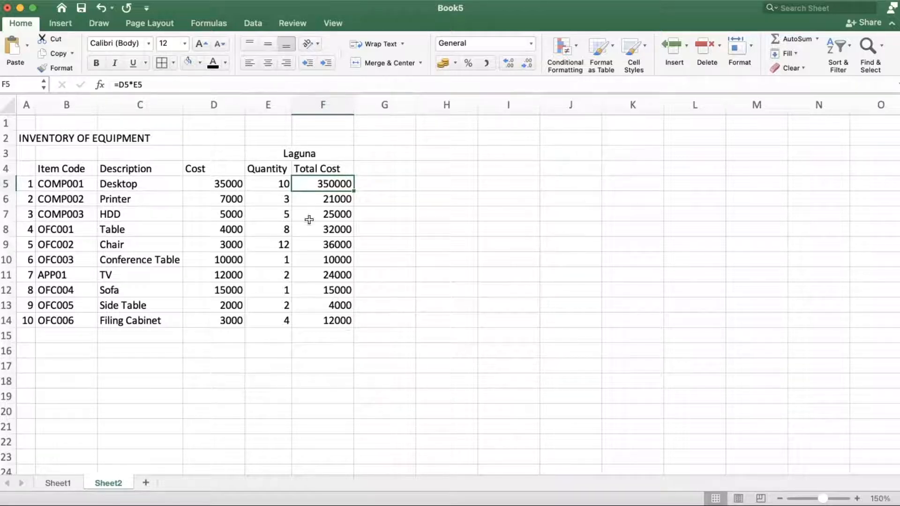
- Copy the Laguna, Quantity and Total Cost headings from E3:F4 to H3, narrowing column G to about 1.67 as a spacer
{"action": "left_click_drag", "start_coordinate": [304, 150], "coordinate": [306, 169]}
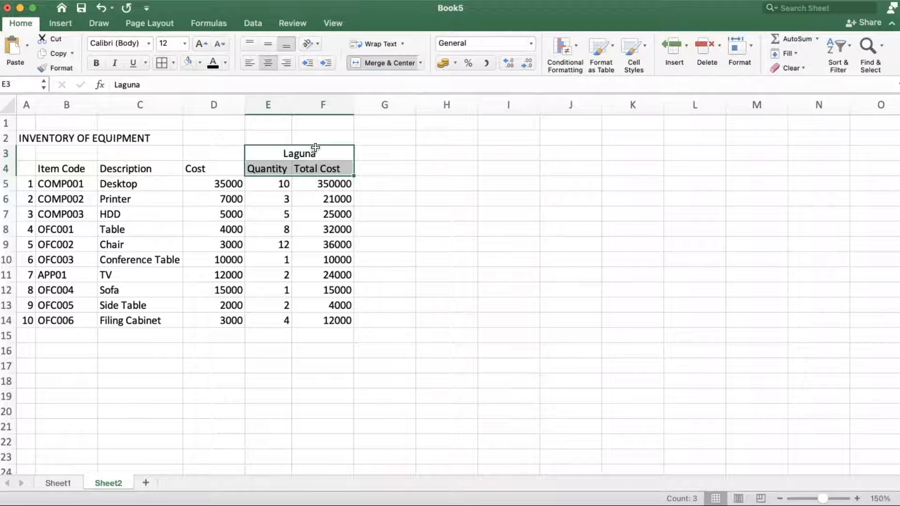
{"action": "key", "text": "super+c"}
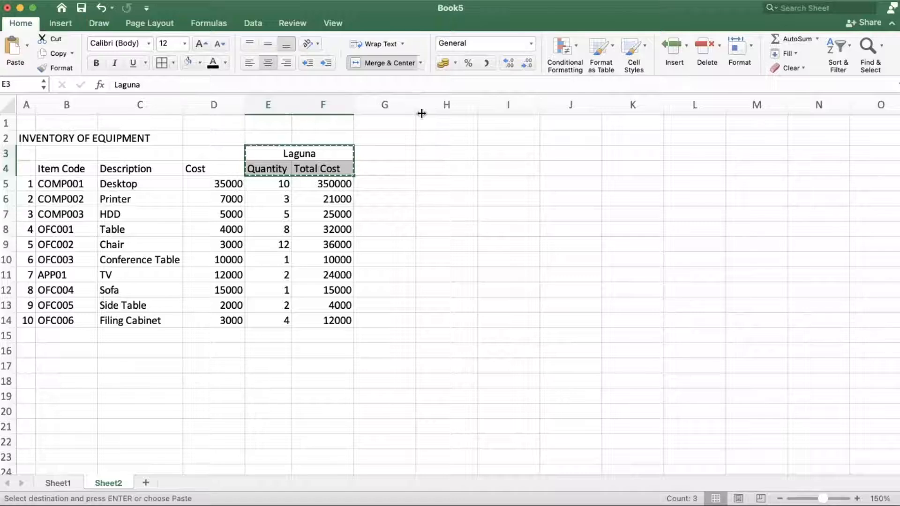
{"action": "left_click_drag", "start_coordinate": [415, 104], "coordinate": [367, 107]}
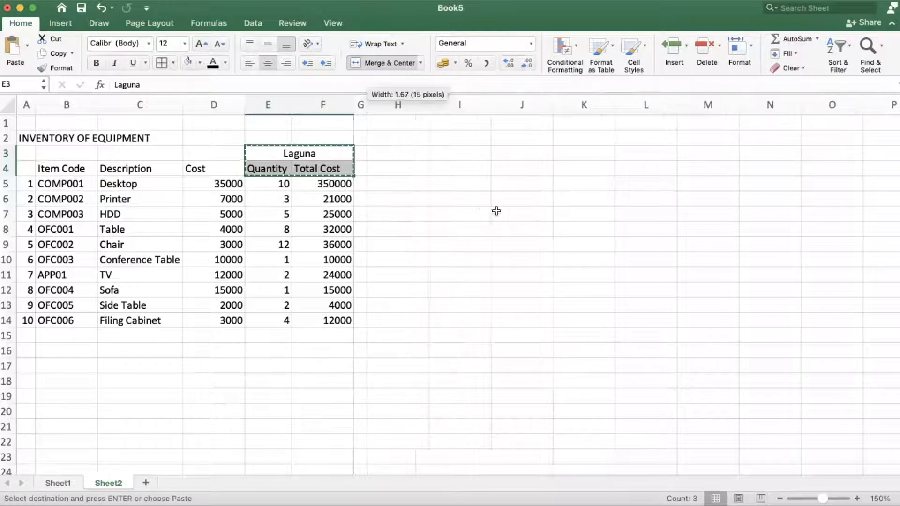
{"action": "left_click", "coordinate": [405, 158]}
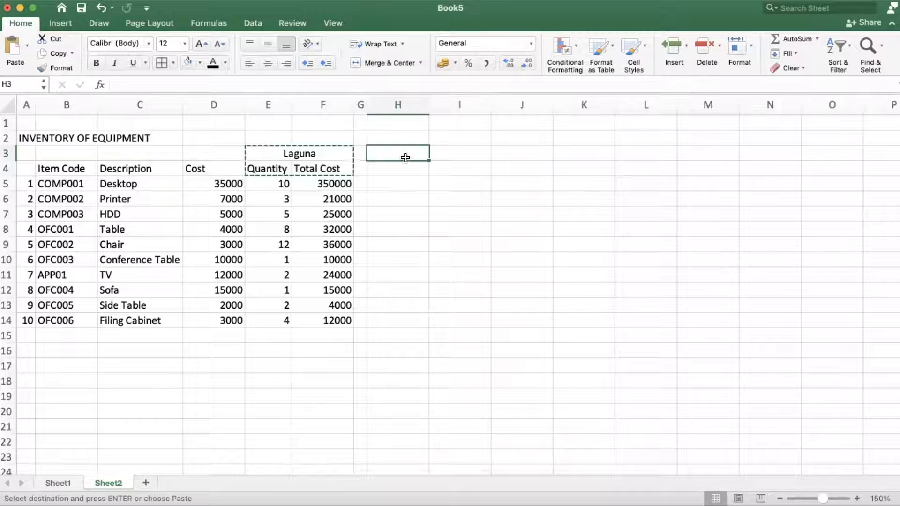
{"action": "key", "text": "super+v"}
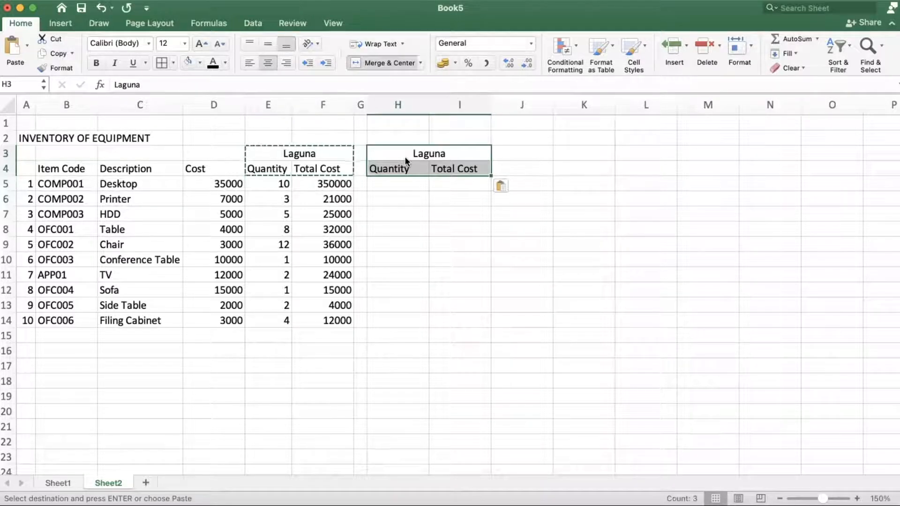
- Replace the copied heading in merged cell H3 with Batangas
{"action": "left_click", "coordinate": [445, 149]}
{"action": "type", "text": "Batangas"}
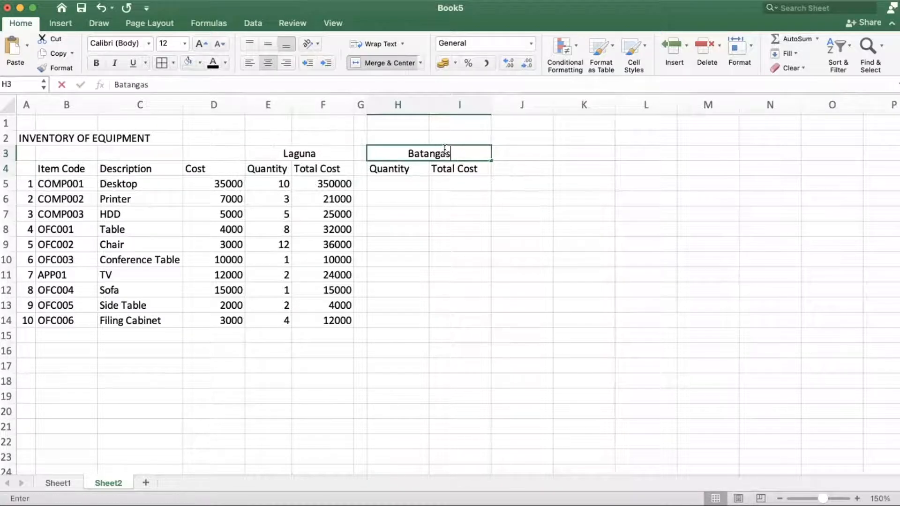
{"action": "key", "text": "Return"}
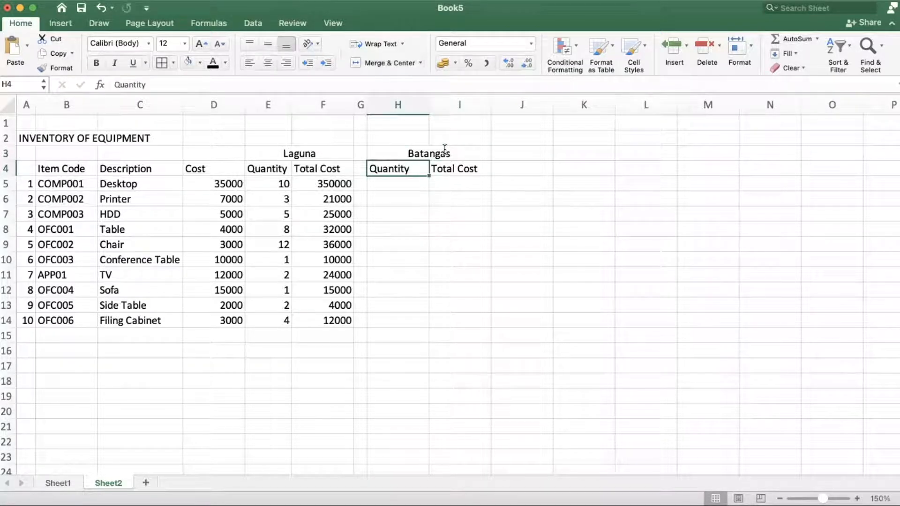
- Enter the Batangas quantities 3, 1, 3, 2 and 4 in H5:H9 for Desktop through Chair
{"action": "left_click", "coordinate": [416, 184]}
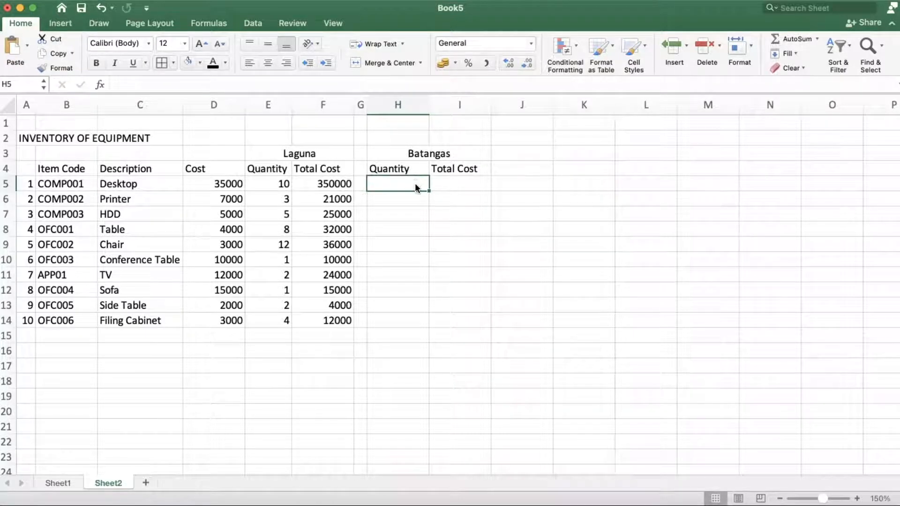
{"action": "type", "text": "3"}
{"action": "key", "text": "Return"}
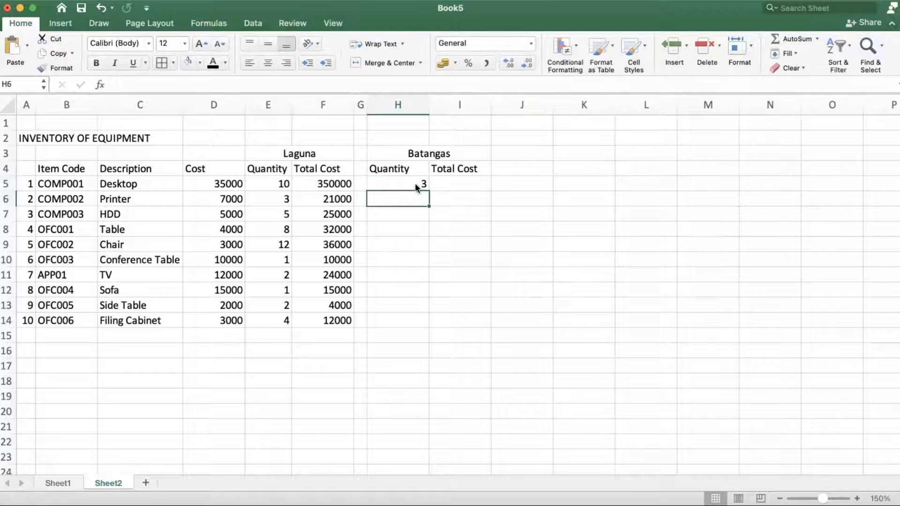
{"action": "type", "text": "1"}
{"action": "key", "text": "Return"}
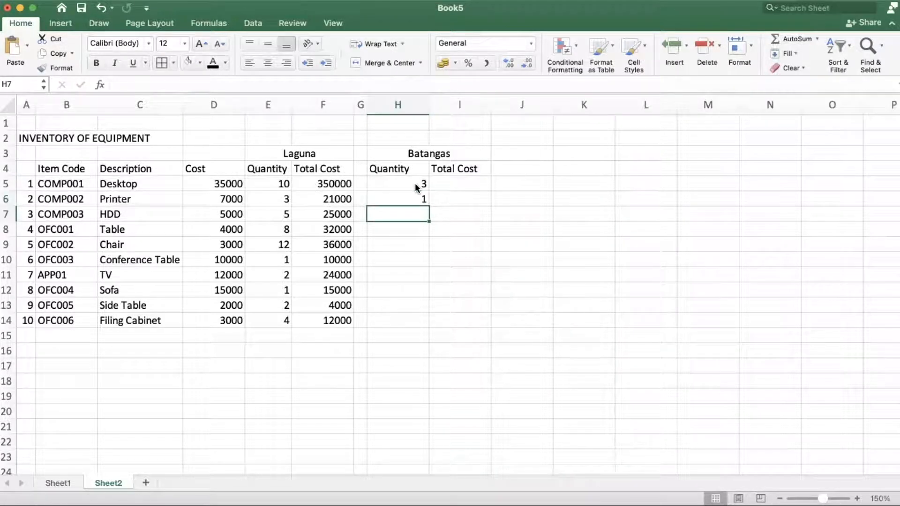
{"action": "type", "text": "3"}
{"action": "key", "text": "Return"}
{"action": "type", "text": "2"}
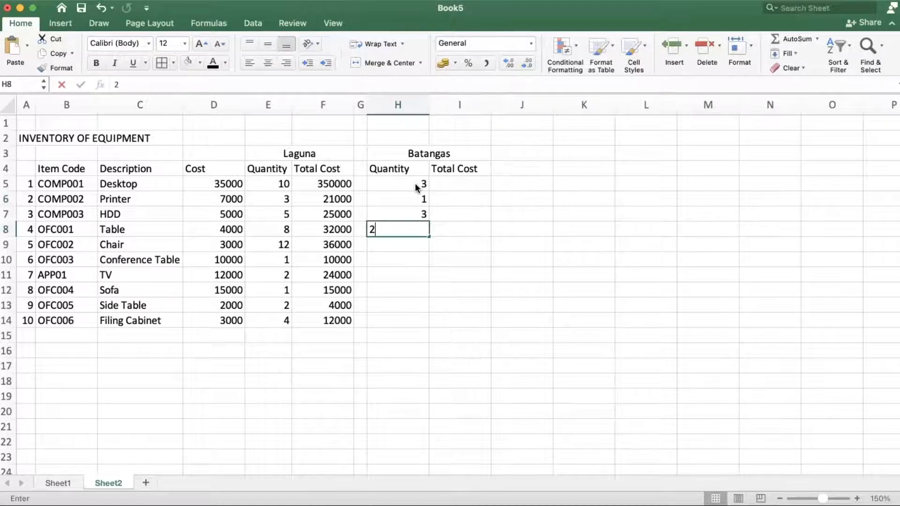
{"action": "key", "text": "Return"}
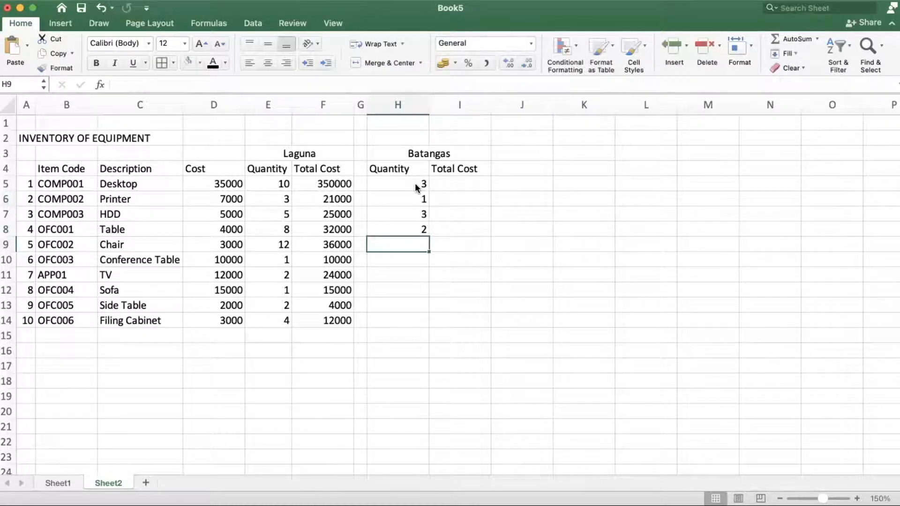
{"action": "type", "text": "4"}
{"action": "key", "text": "Return"}
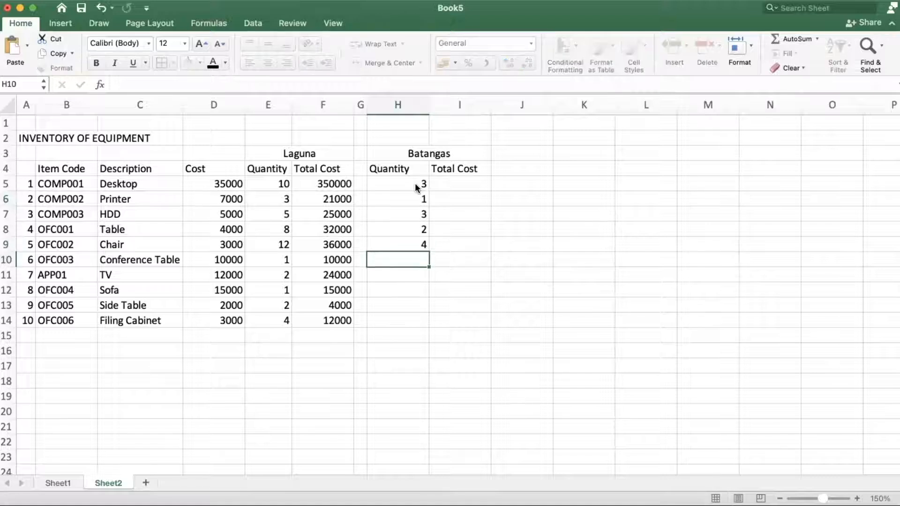
- Enter the Batangas quantities 1, 1, 0, 1 and 1 in H10:H14, and narrow column H to fit its Quantity heading
{"action": "type", "text": "1"}
{"action": "key", "text": "Return"}
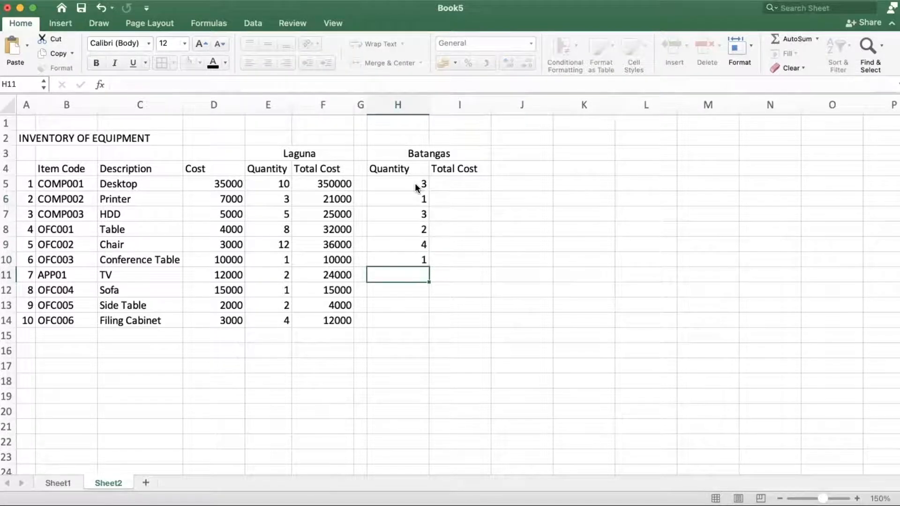
{"action": "type", "text": "1"}
{"action": "key", "text": "Return"}
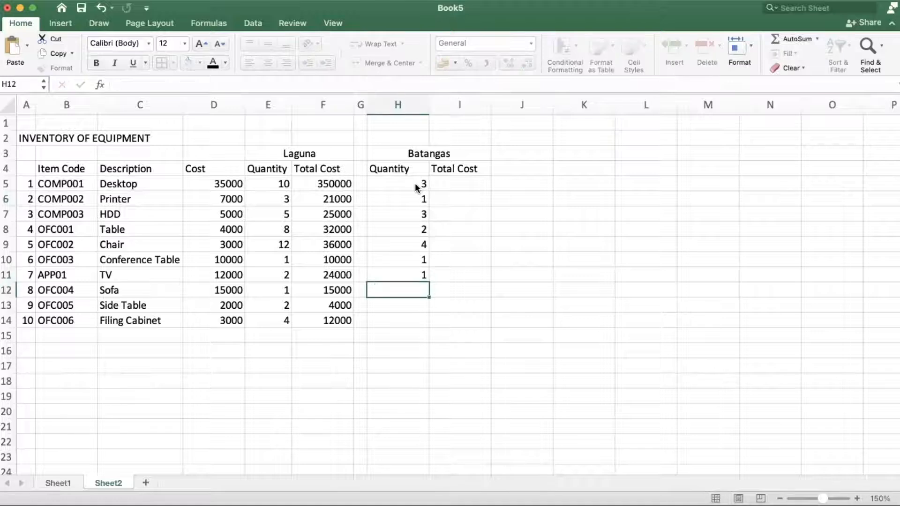
{"action": "type", "text": "0"}
{"action": "key", "text": "Return"}
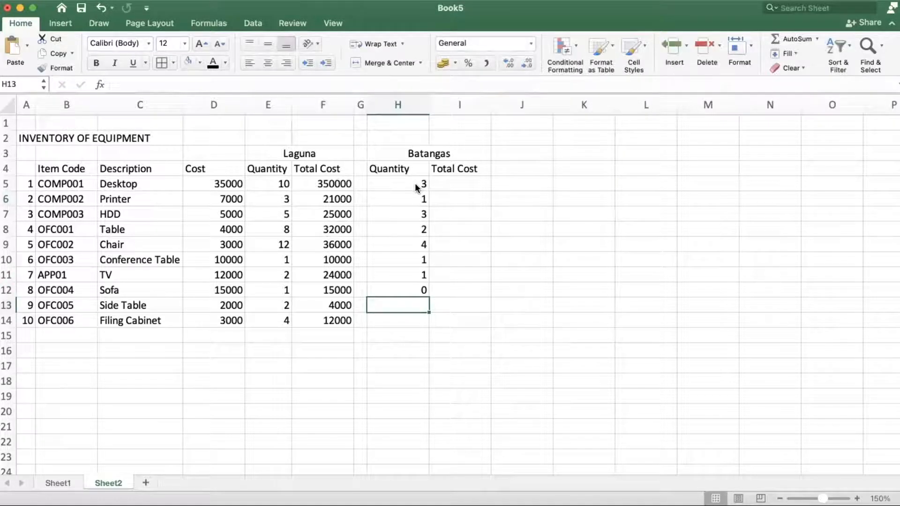
{"action": "type", "text": "1"}
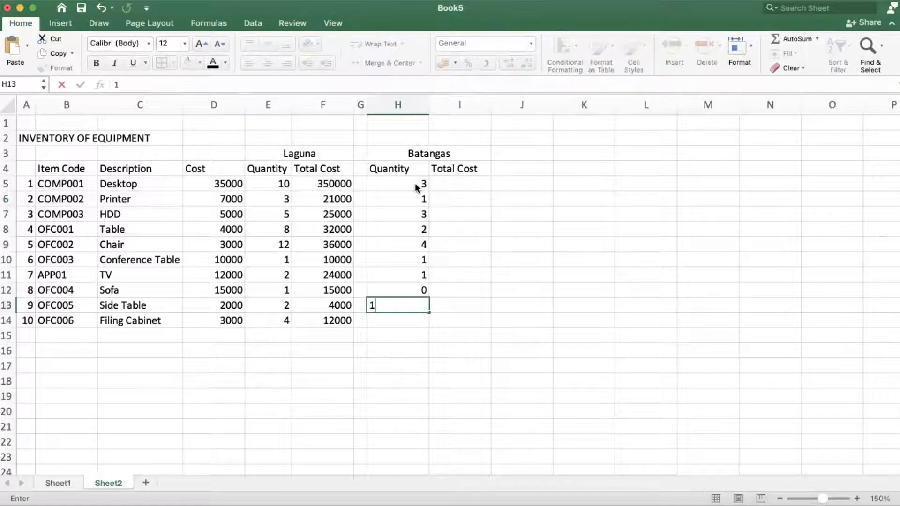
{"action": "key", "text": "Return"}
{"action": "type", "text": "1"}
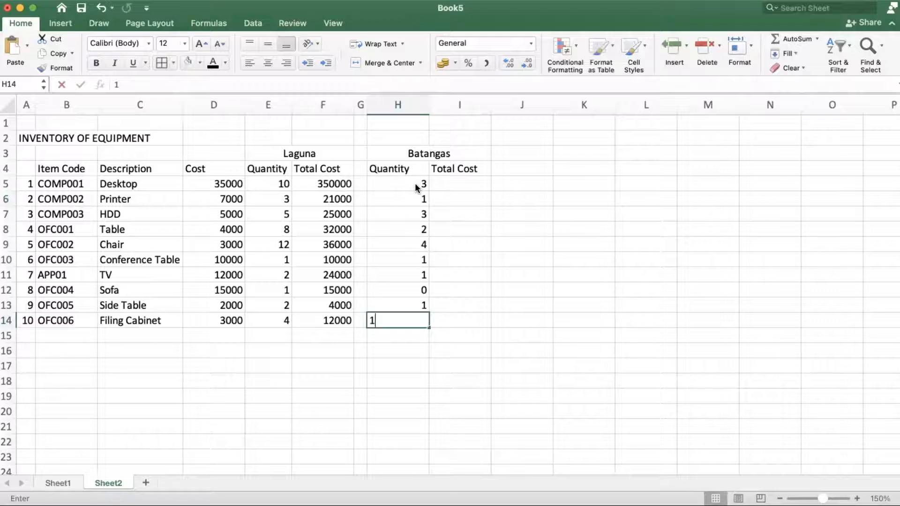
{"action": "key", "text": "Return"}
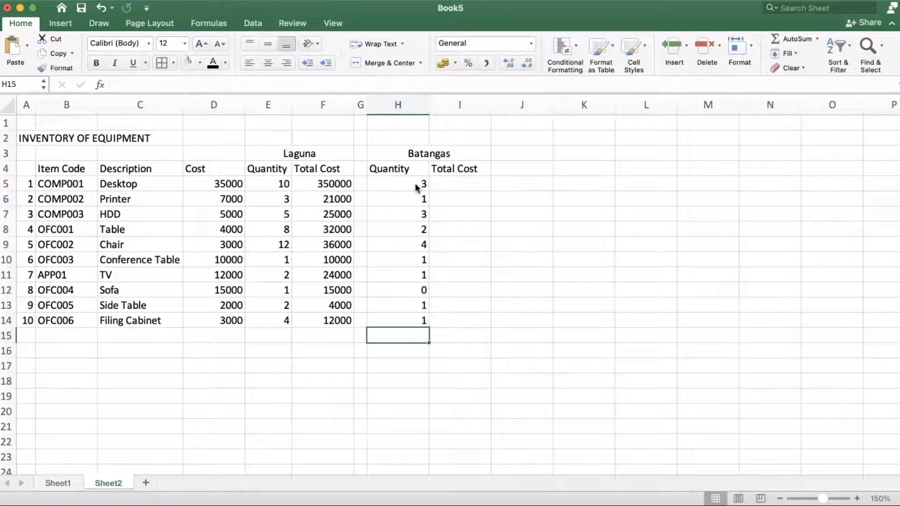
{"action": "left_click_drag", "start_coordinate": [427, 104], "coordinate": [415, 106]}
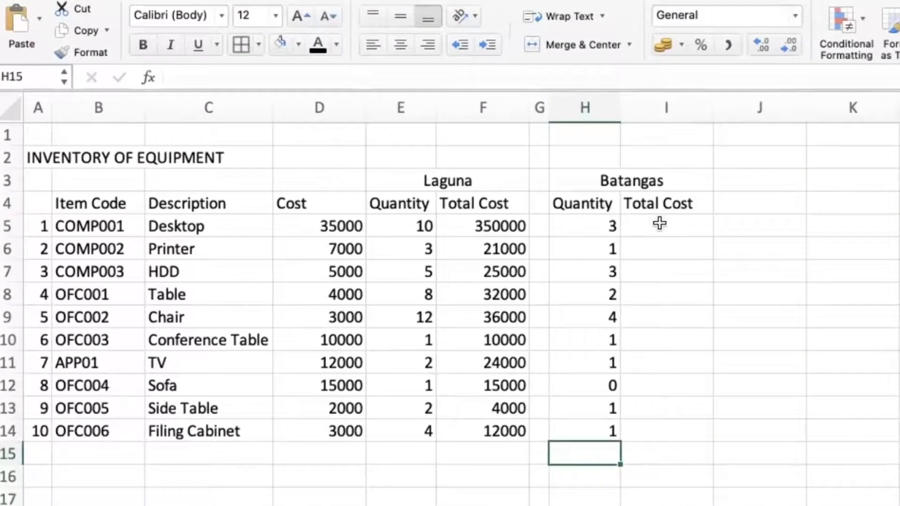
- Calculate the Batangas Total Cost in I5 with =H5*D5 and fill the formula down to I14
{"action": "left_click", "coordinate": [660, 224]}
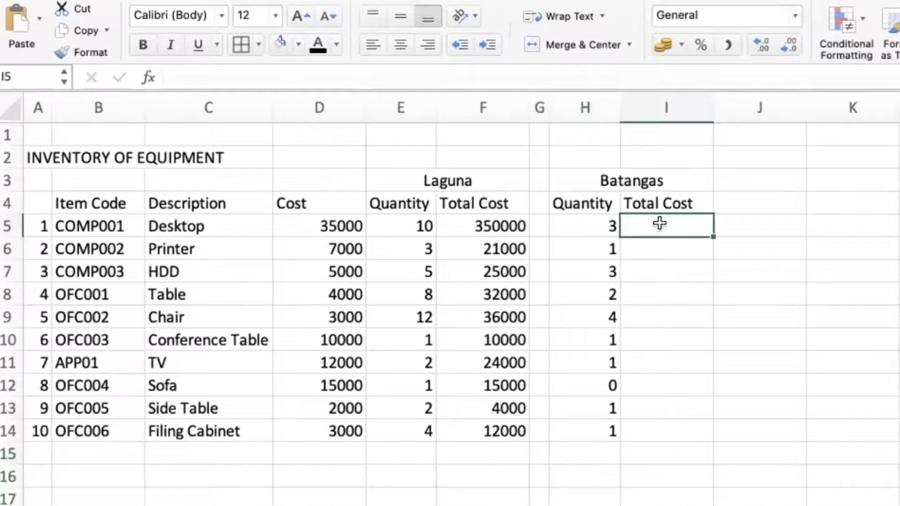
{"action": "type", "text": "="}
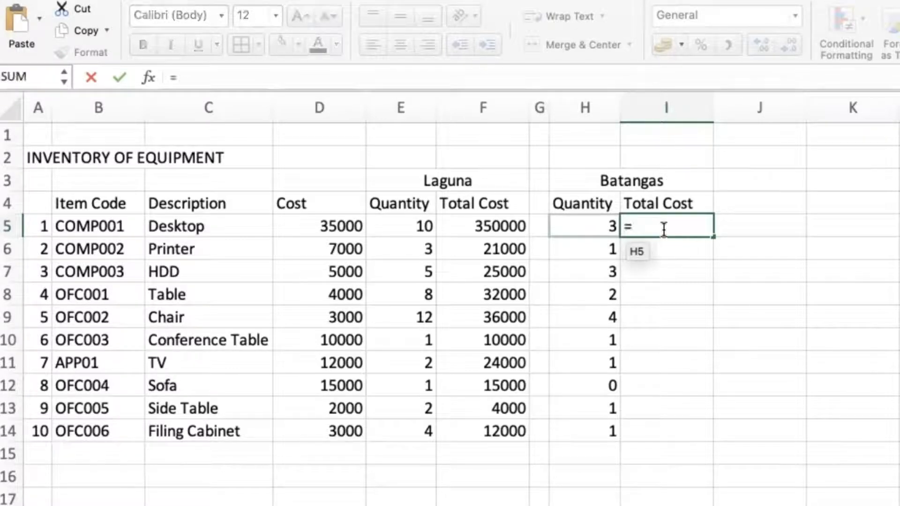
{"action": "left_click", "coordinate": [592, 225]}
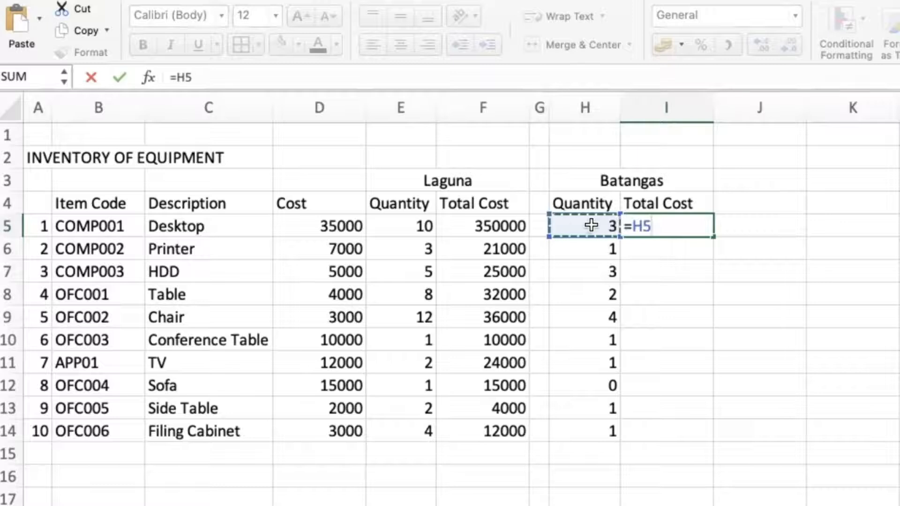
{"action": "type", "text": "*"}
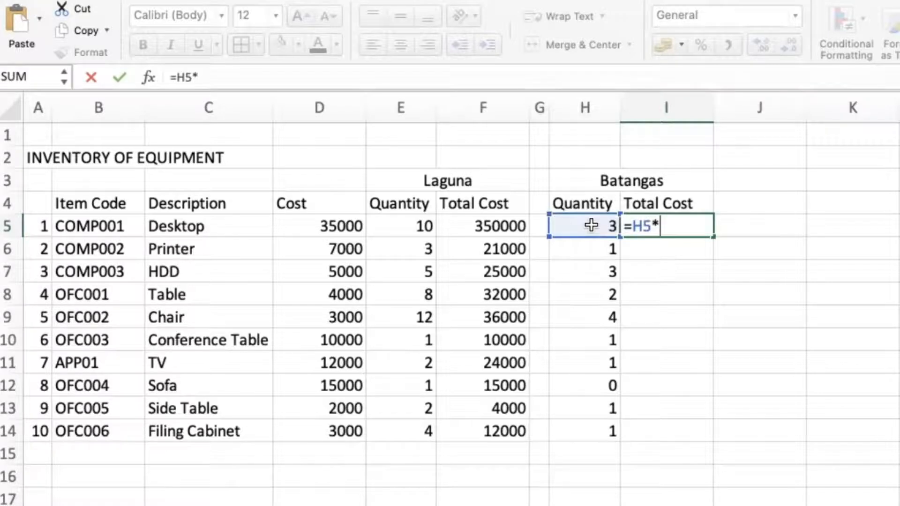
{"action": "left_click", "coordinate": [308, 227]}
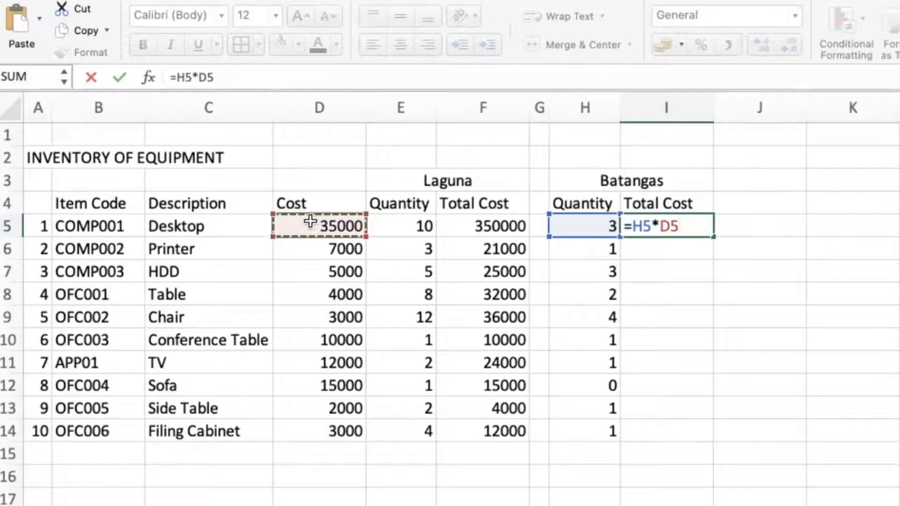
{"action": "key", "text": "Return"}
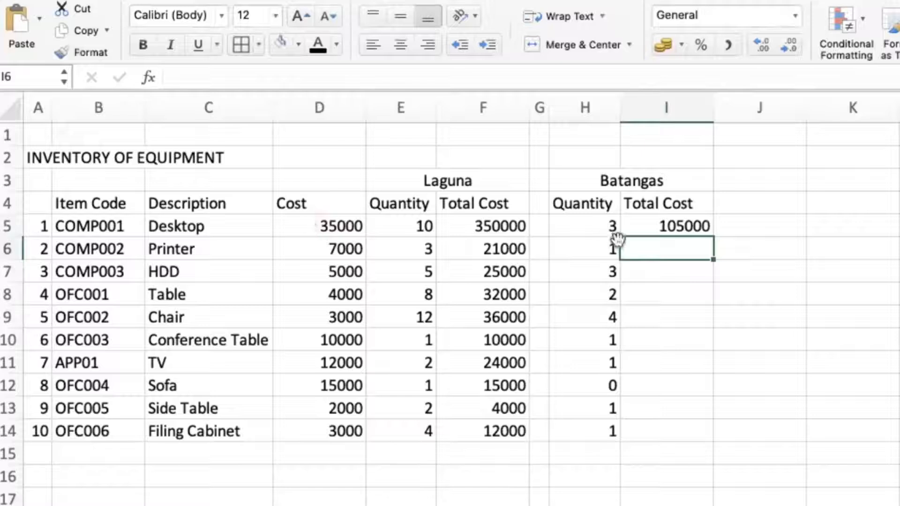
{"action": "left_click", "coordinate": [666, 226]}
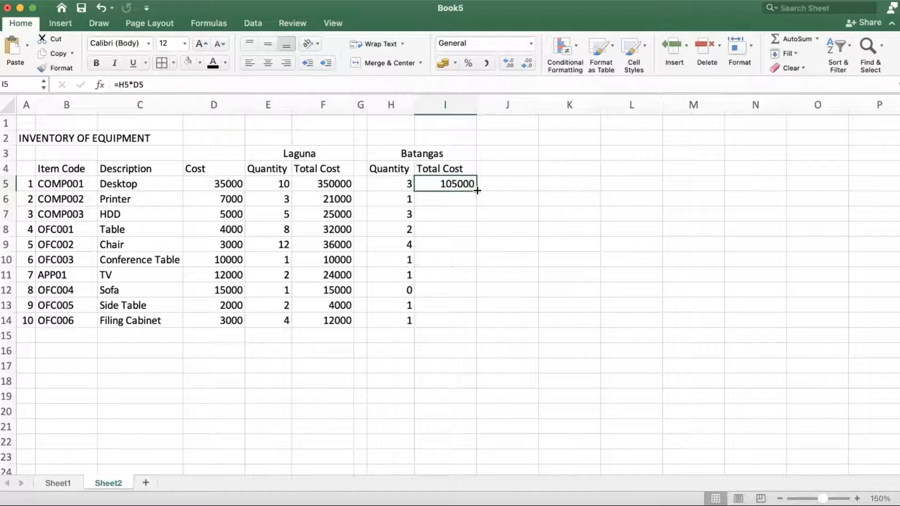
{"action": "left_click_drag", "start_coordinate": [477, 191], "coordinate": [470, 323]}
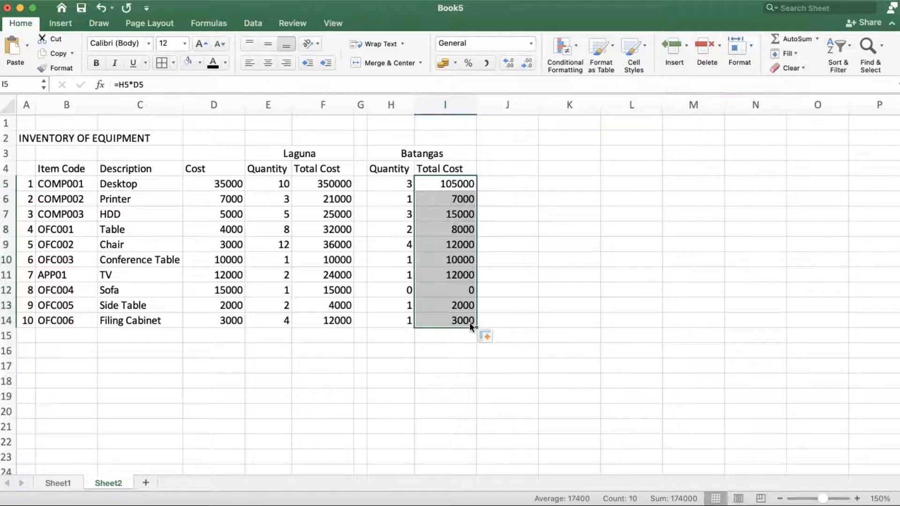
- Enter the label TOTAL in D15, in the row below the last item's cost
{"action": "left_click_drag", "start_coordinate": [330, 184], "coordinate": [333, 320]}
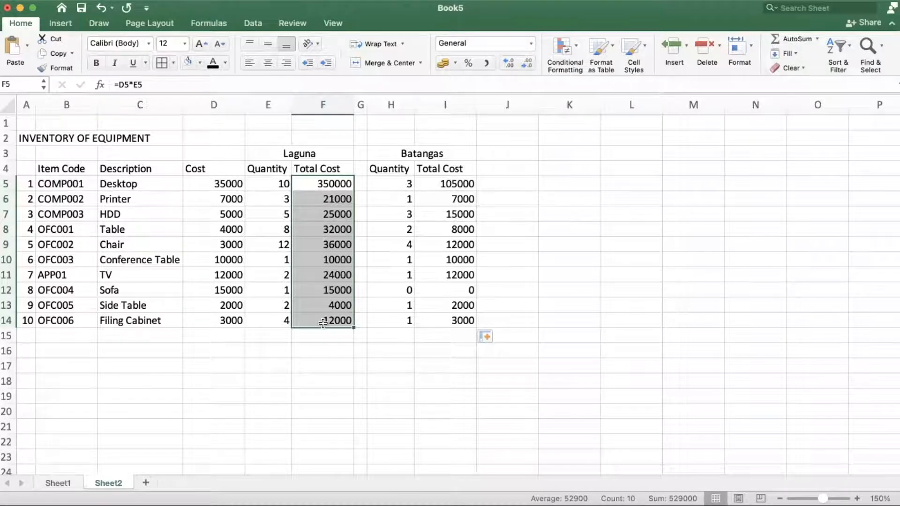
{"action": "left_click", "coordinate": [231, 336]}
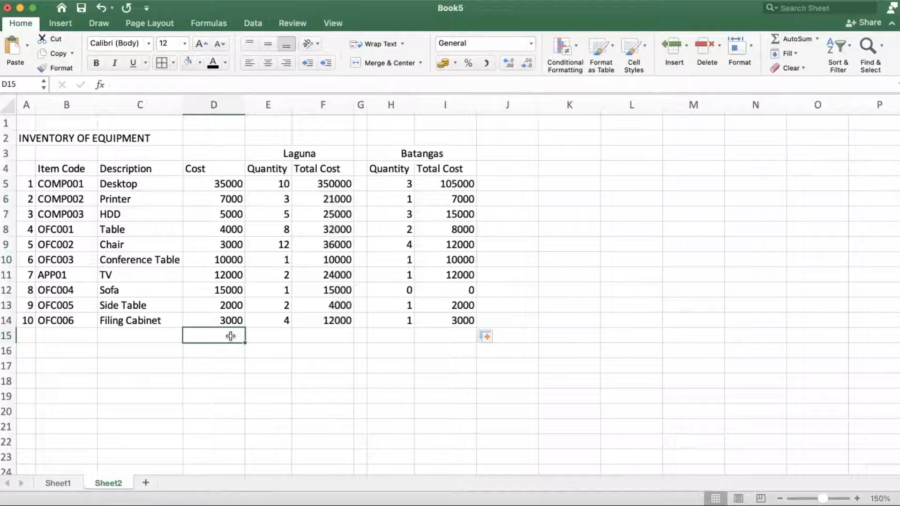
{"action": "type", "text": "TOTAL"}
{"action": "key", "text": "Tab"}
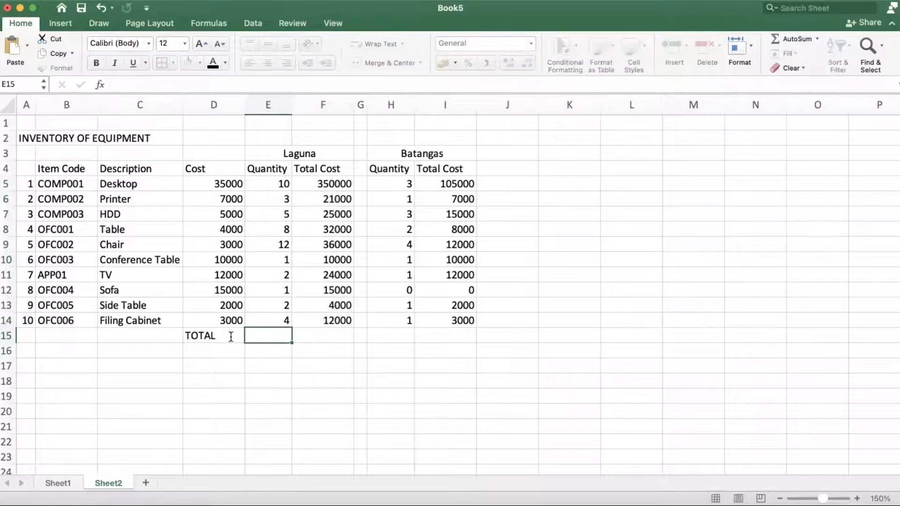
{"action": "key", "text": "Tab"}
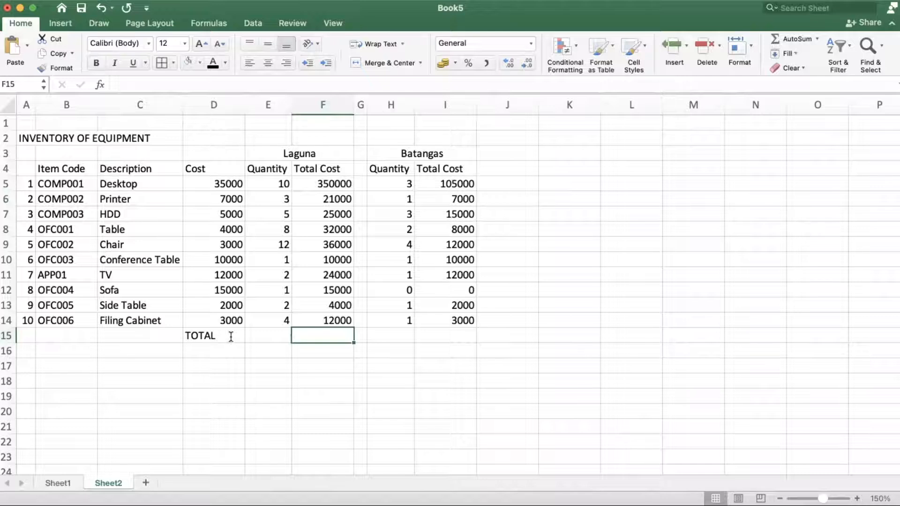
- Sum the Laguna Total Cost column in F15 with =SUM(F5:F14)
{"action": "left_click", "coordinate": [348, 184]}
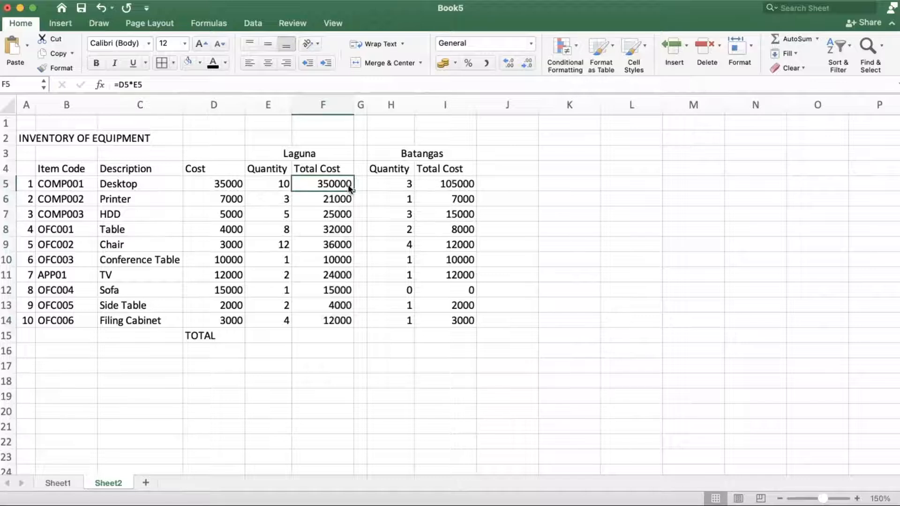
{"action": "left_click", "coordinate": [314, 341]}
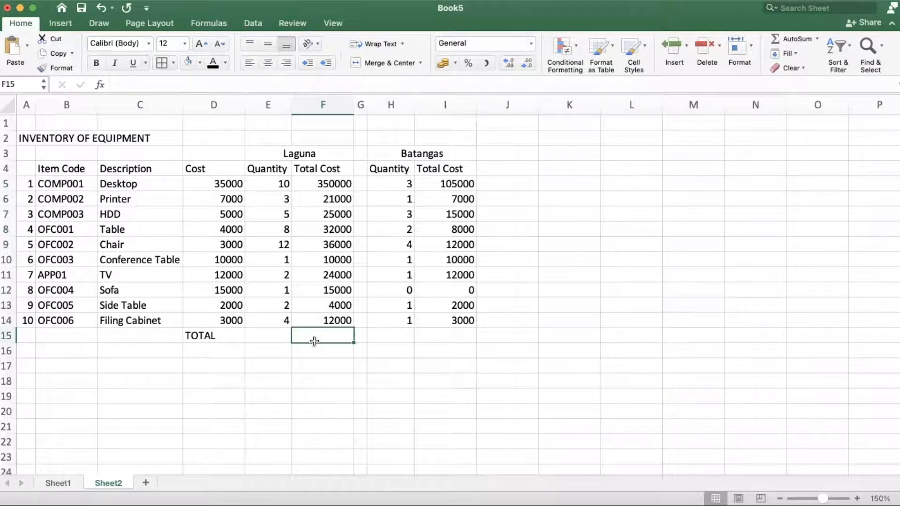
{"action": "type", "text": "="}
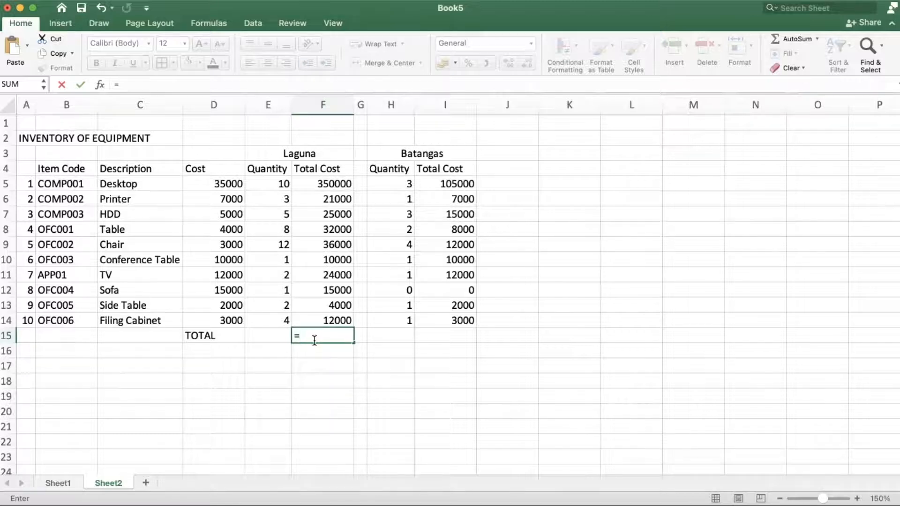
{"action": "type", "text": "sum"}
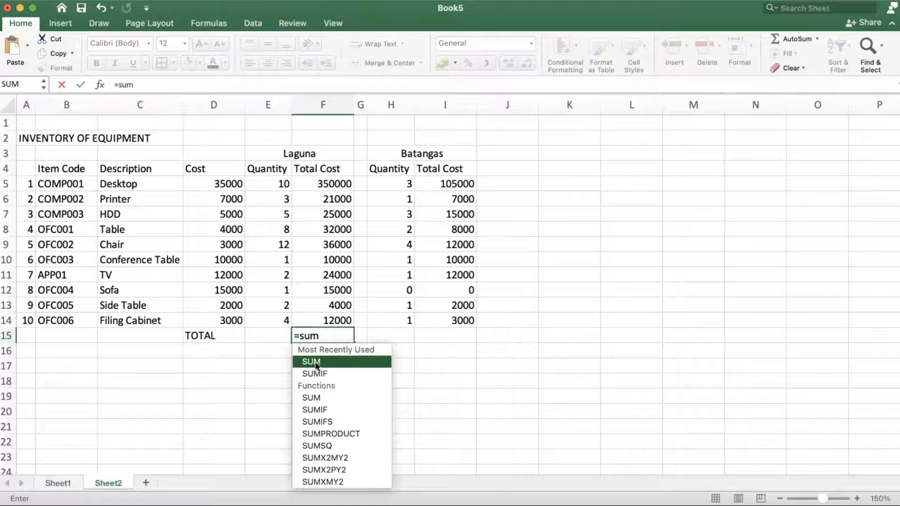
{"action": "scroll", "coordinate": [321, 412], "scroll_direction": "down", "scroll_amount": 2}
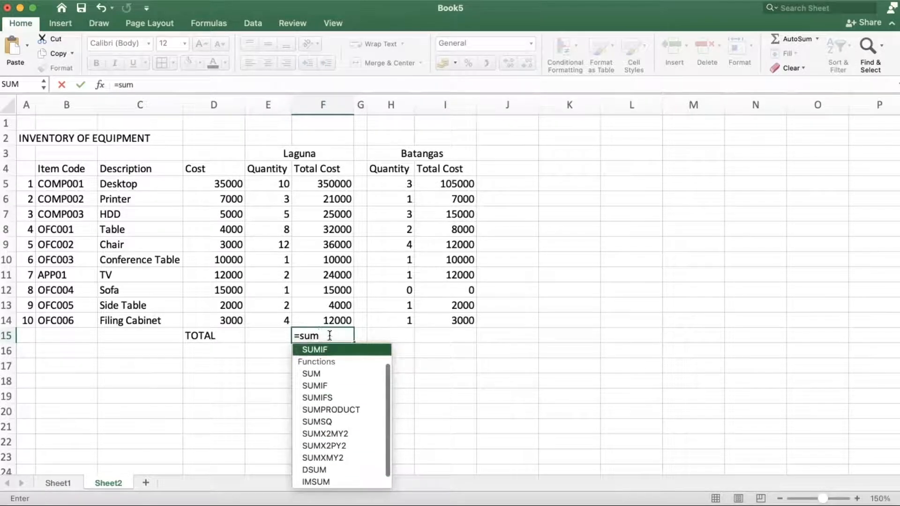
{"action": "scroll", "coordinate": [371, 372], "scroll_direction": "up", "scroll_amount": 1}
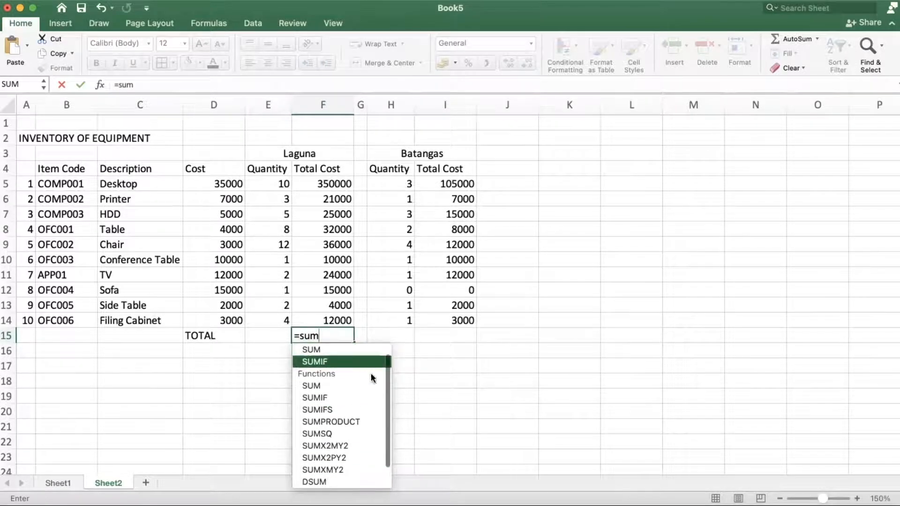
{"action": "double_click", "coordinate": [320, 348]}
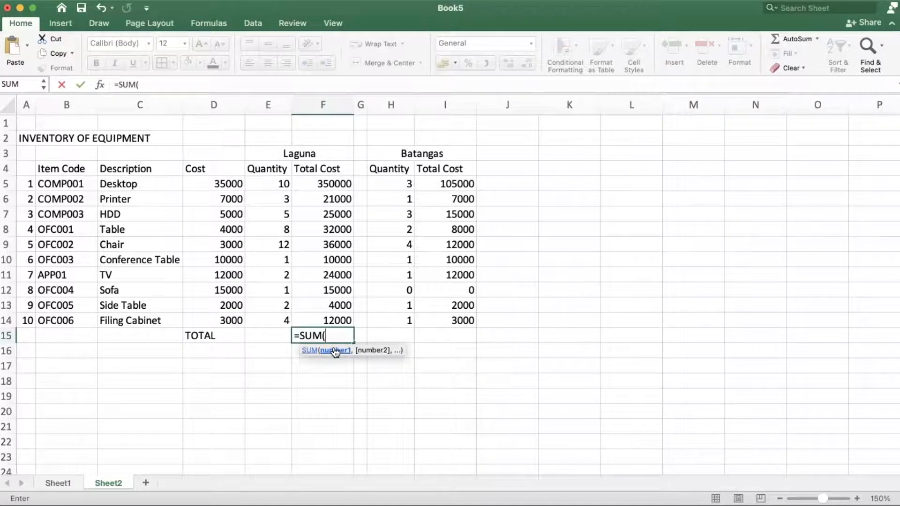
{"action": "left_click", "coordinate": [336, 184]}
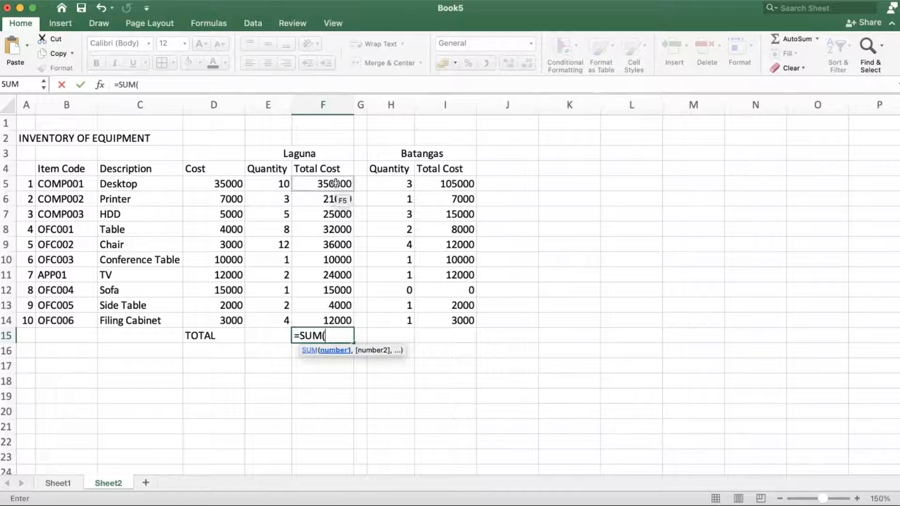
{"action": "left_click_drag", "start_coordinate": [337, 196], "coordinate": [333, 318]}
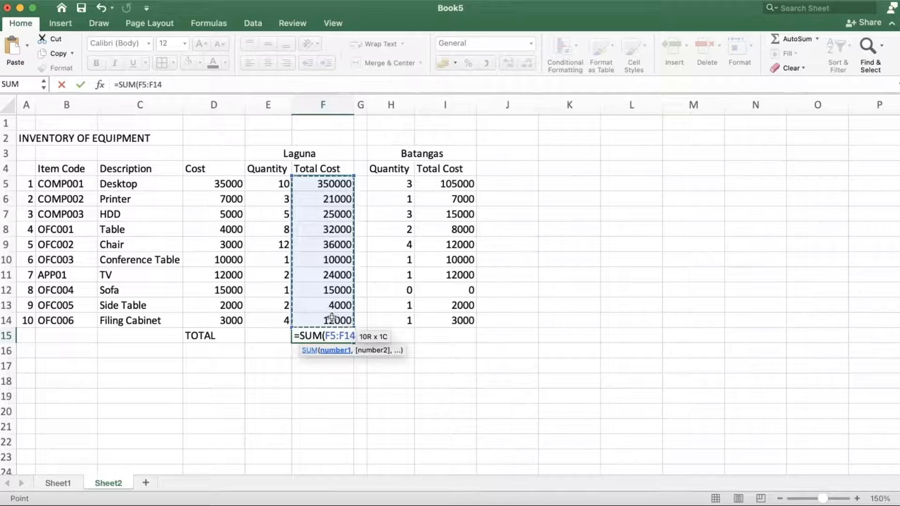
{"action": "type", "text": ")"}
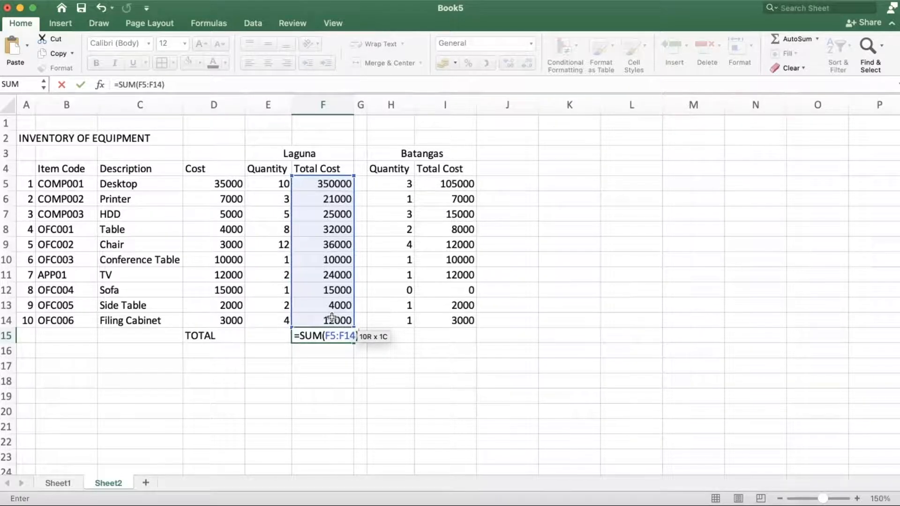
{"action": "key", "text": "Return"}
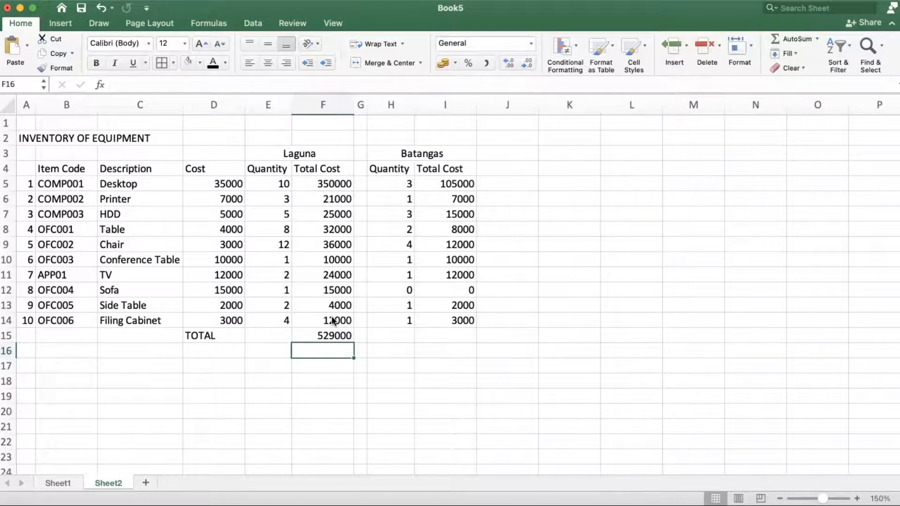
- Copy the Laguna total formula from F15 into I15 to total the Batangas costs, and compare both formulas
{"action": "left_click", "coordinate": [452, 340]}
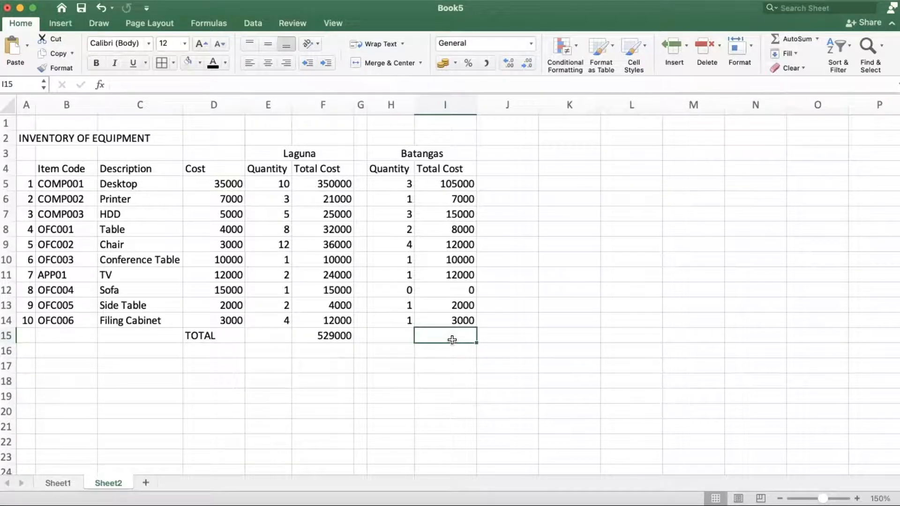
{"action": "left_click", "coordinate": [333, 334]}
{"action": "key", "text": "super+c"}
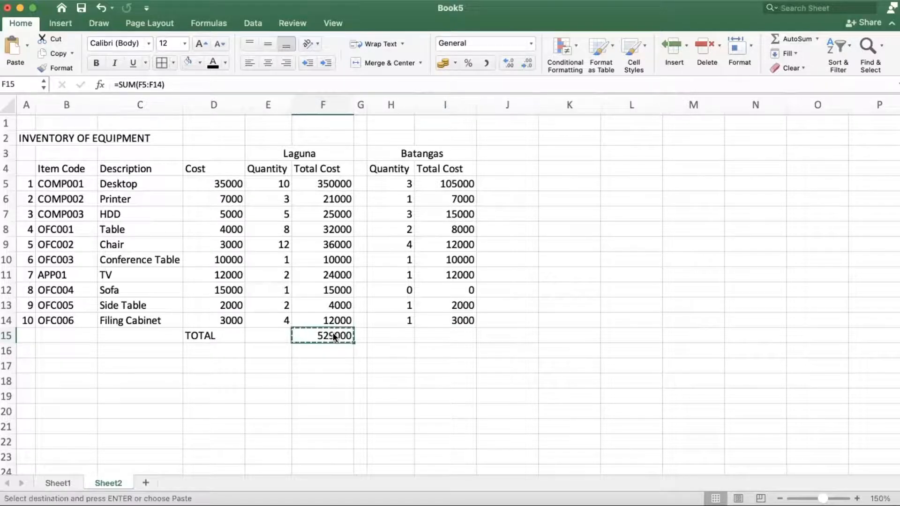
{"action": "left_click", "coordinate": [451, 338]}
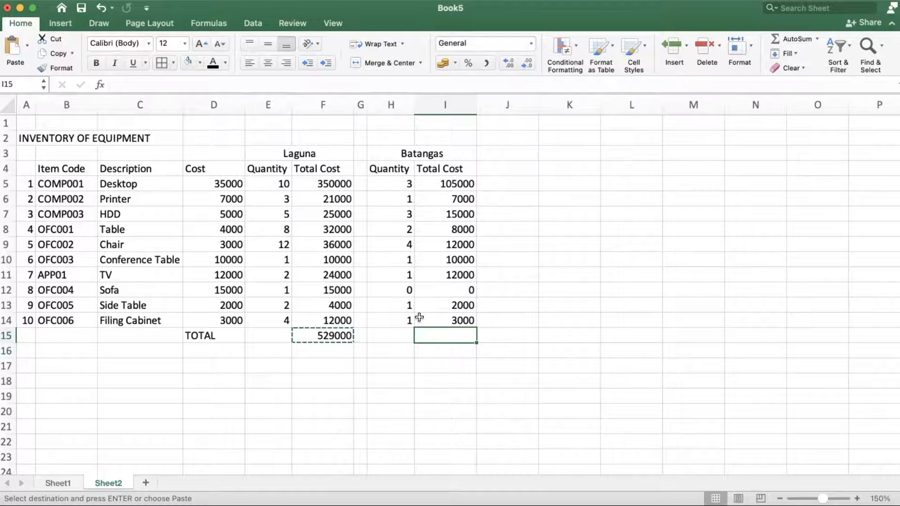
{"action": "key", "text": "super+v"}
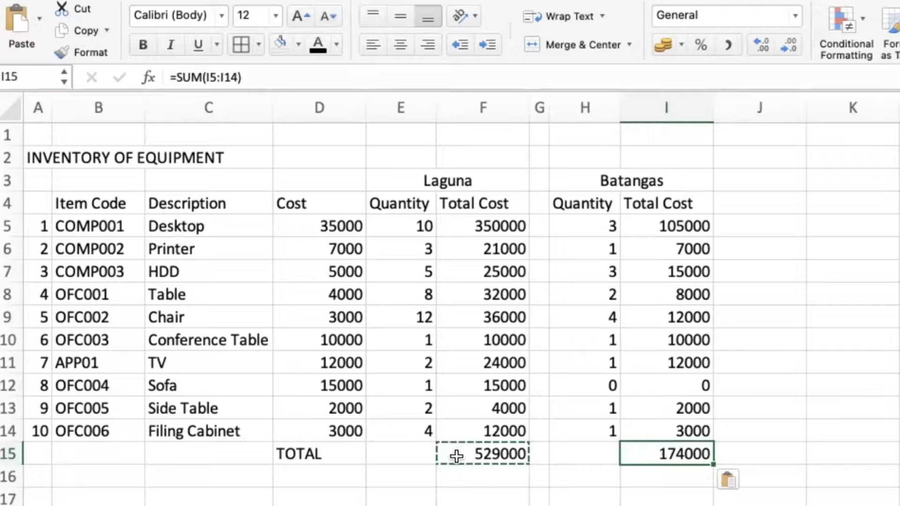
{"action": "left_click", "coordinate": [384, 381]}
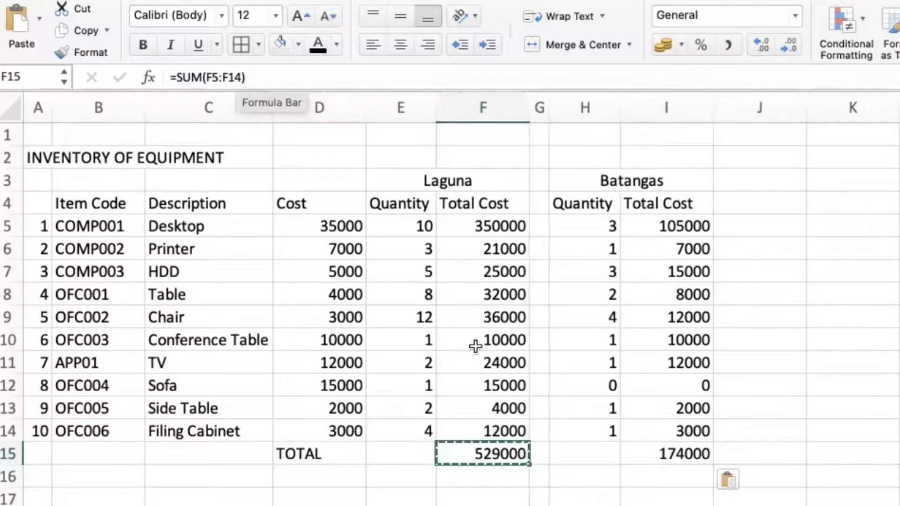
{"action": "left_click", "coordinate": [683, 453]}
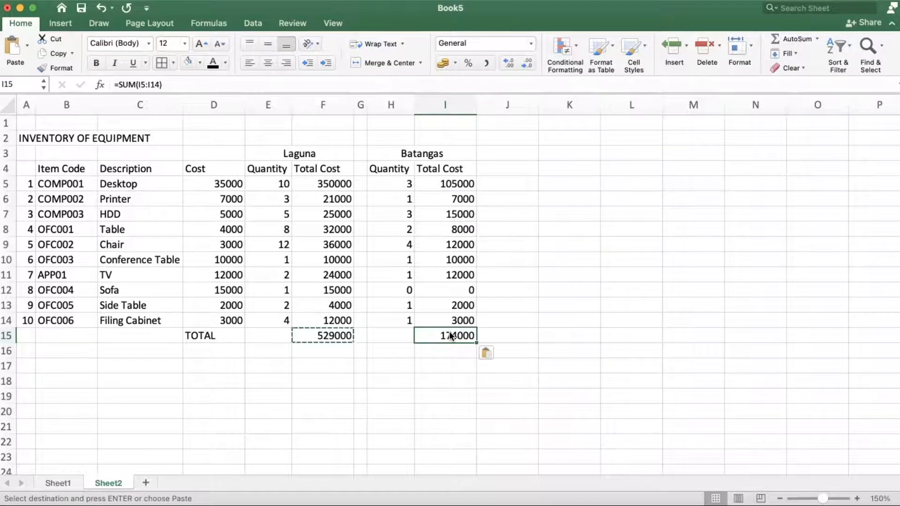
- Enter the title CONSOLIDATED INVENTORY in B18 for a second table below the totals
{"action": "left_click", "coordinate": [75, 383]}
{"action": "type", "text": "CONSO"}
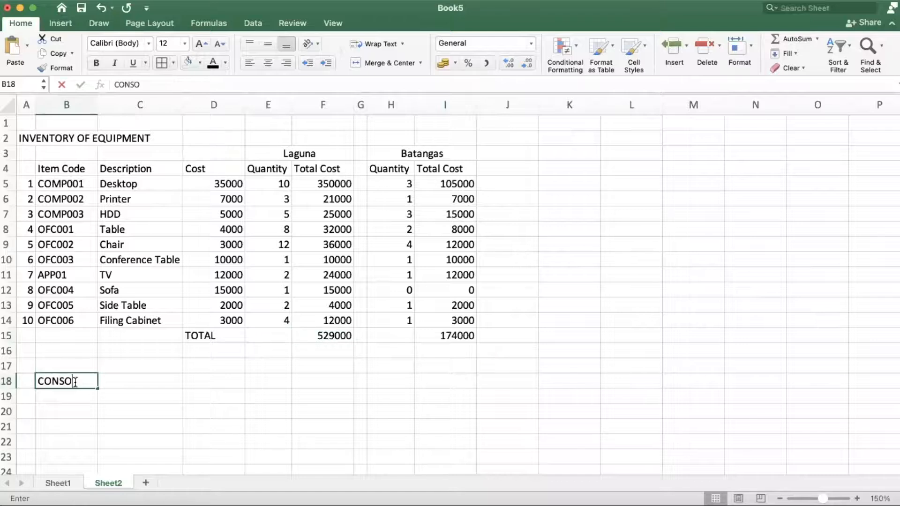
{"action": "type", "text": "LIDATED"}
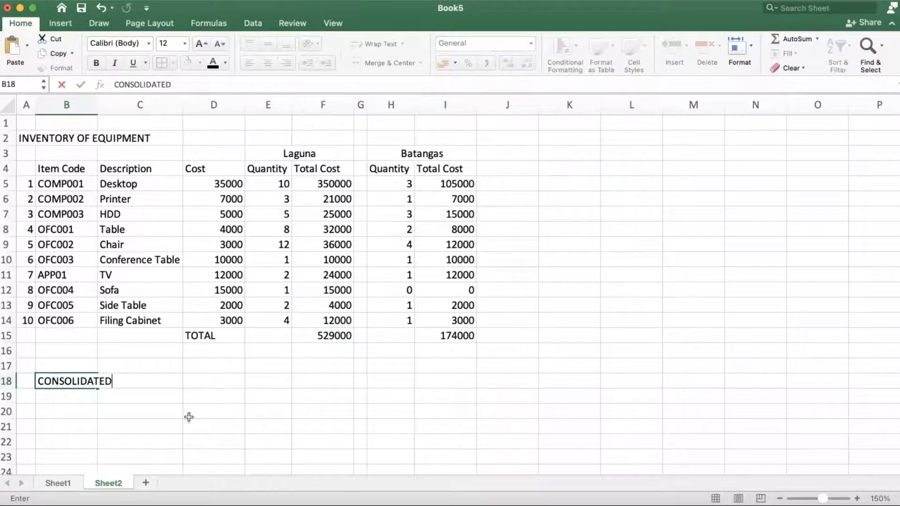
{"action": "type", "text": " INVENTORY"}
{"action": "key", "text": "Return"}
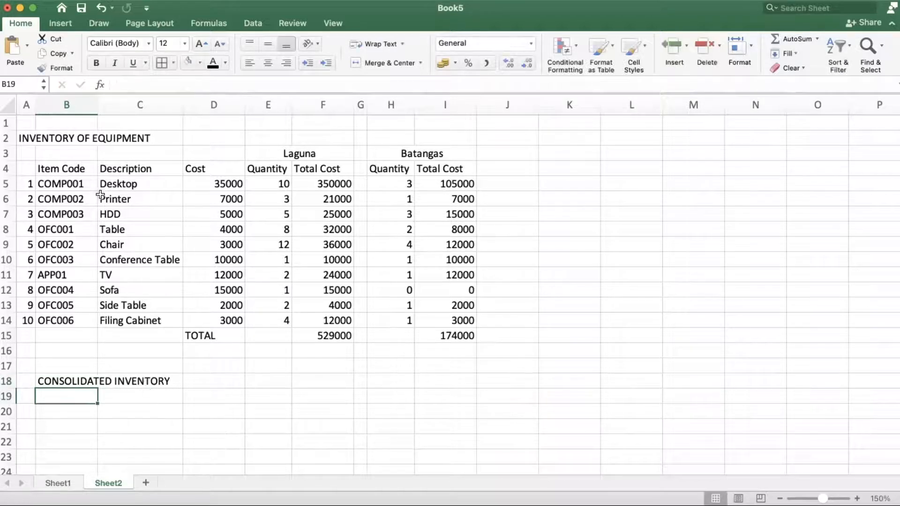
- Copy the headings Item Code through Total Cost from B4:F4 to row 20, starting at B20
{"action": "left_click_drag", "start_coordinate": [77, 167], "coordinate": [308, 171]}
{"action": "key", "text": "super+c"}
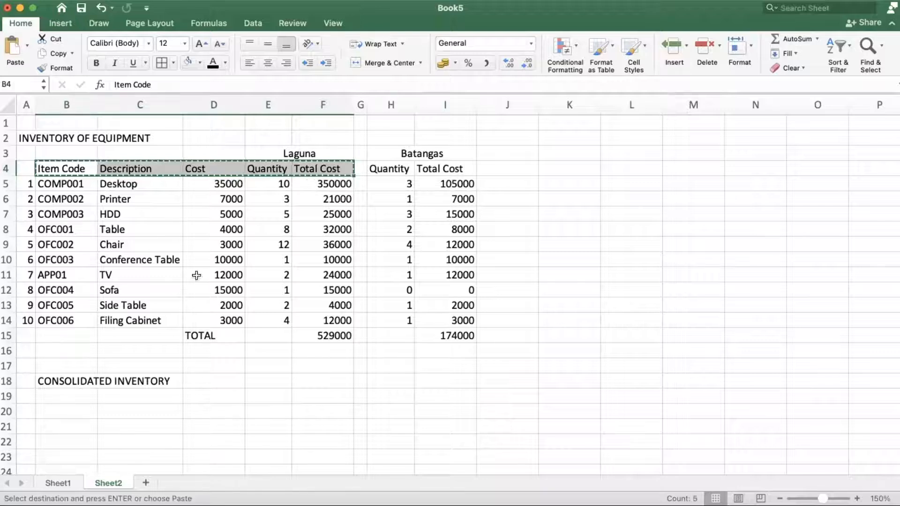
{"action": "left_click", "coordinate": [74, 413]}
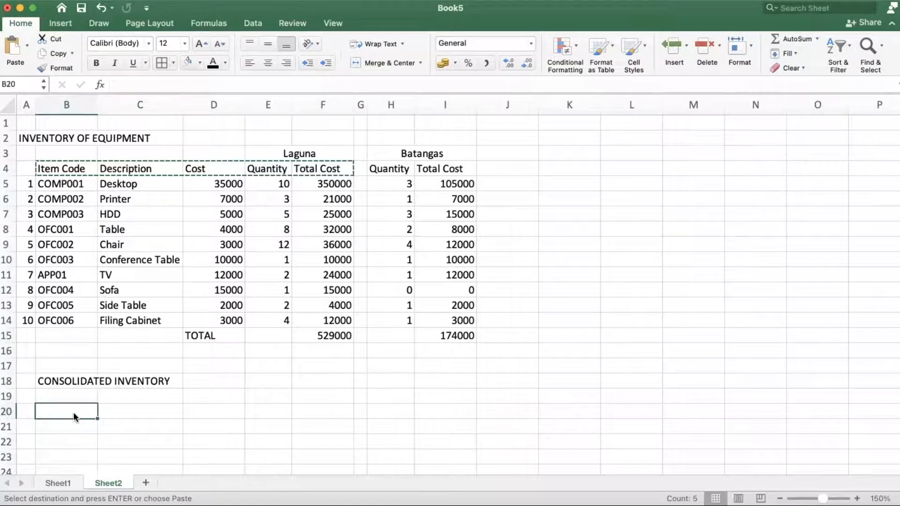
{"action": "key", "text": "super+v"}
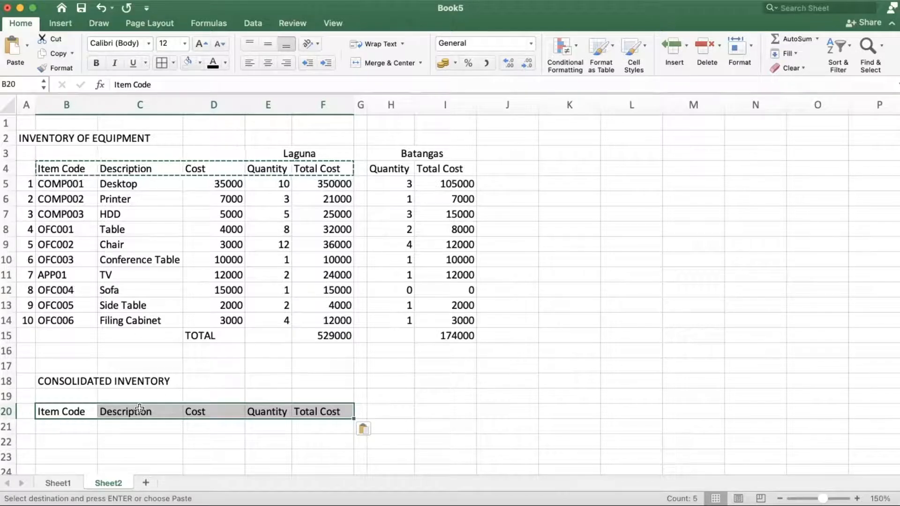
- Link the first item number of the consolidated table in A21 to the original with =A5
{"action": "left_click", "coordinate": [49, 421]}
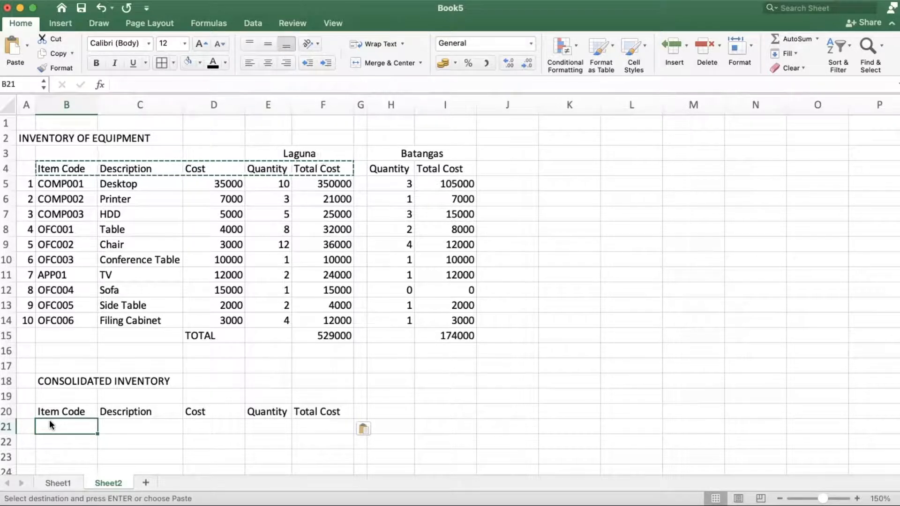
{"action": "scroll", "coordinate": [70, 420], "scroll_direction": "down", "scroll_amount": 3}
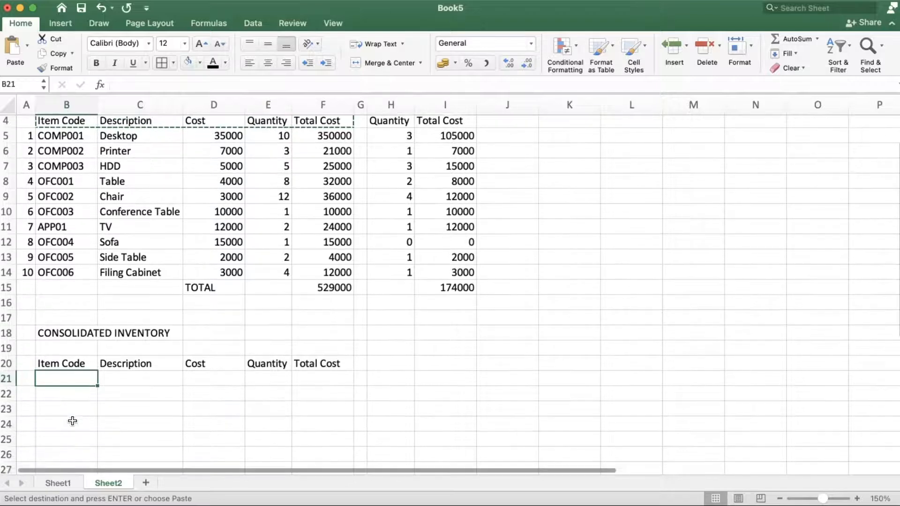
{"action": "left_click", "coordinate": [31, 380]}
{"action": "scroll", "coordinate": [25, 380], "scroll_direction": "up", "scroll_amount": 1}
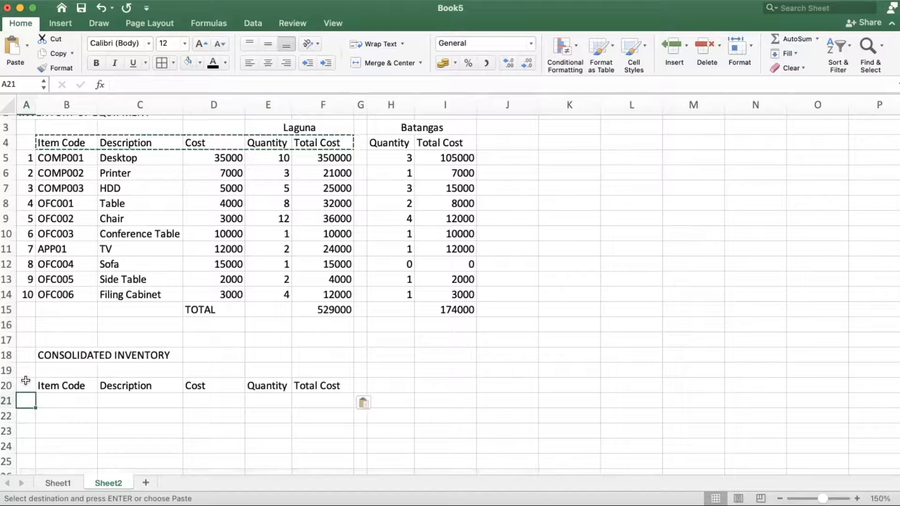
{"action": "type", "text": "="}
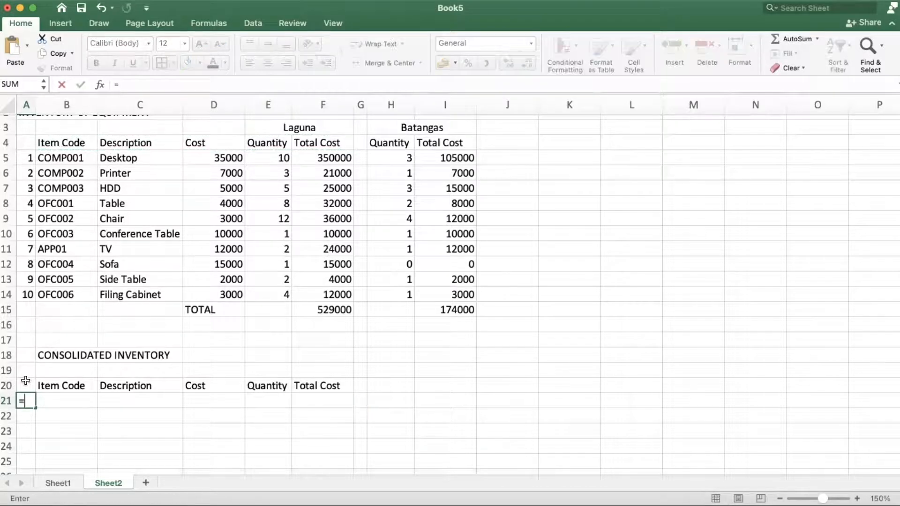
{"action": "left_click", "coordinate": [26, 161]}
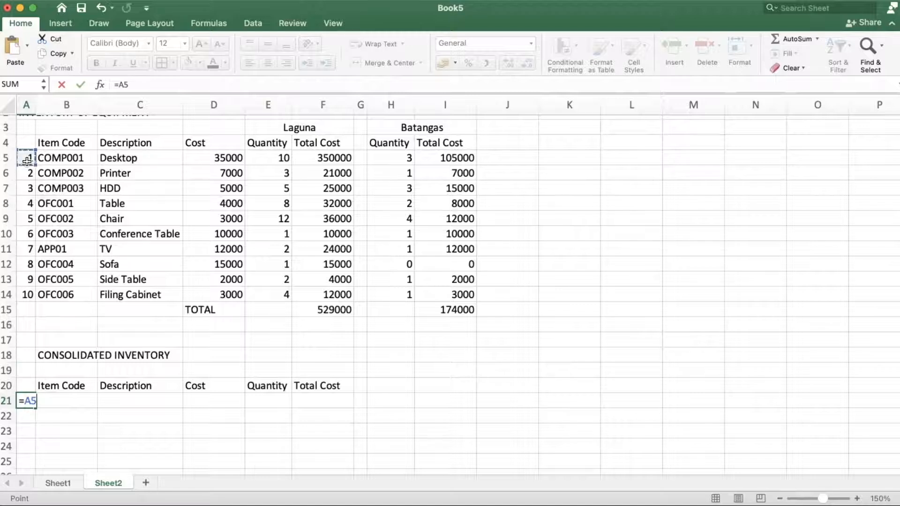
{"action": "key", "text": "Return"}
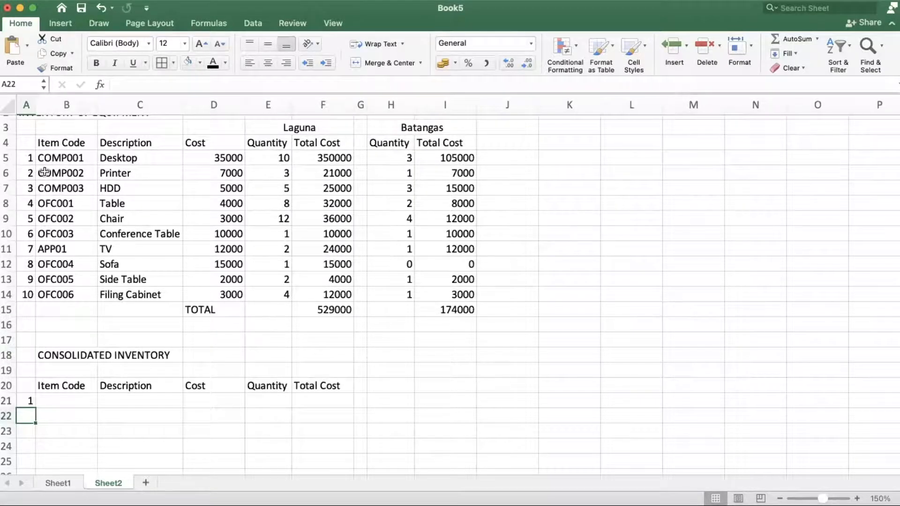
- Test the link by setting the item number in A5 to 0, and restore it to 1
{"action": "left_click", "coordinate": [25, 158]}
{"action": "type", "text": "0"}
{"action": "key", "text": "Return"}
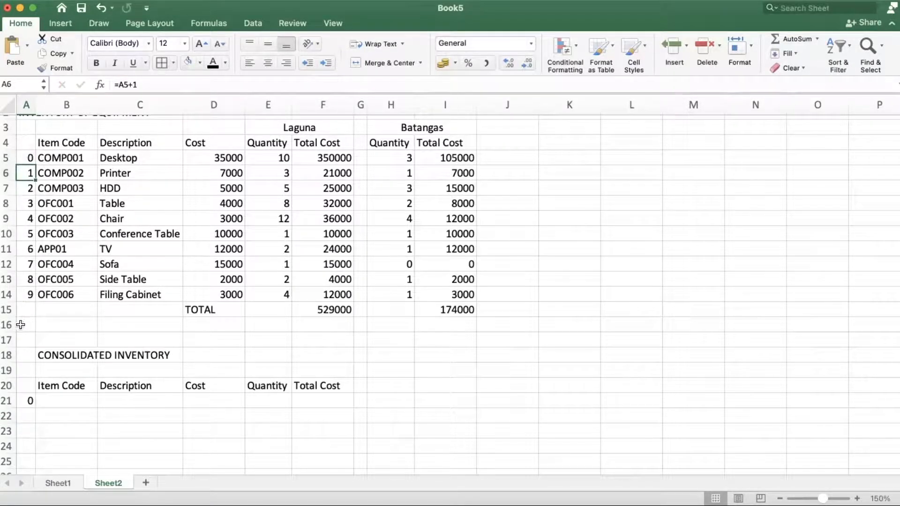
{"action": "left_click", "coordinate": [29, 158]}
{"action": "type", "text": "1"}
{"action": "key", "text": "Return"}
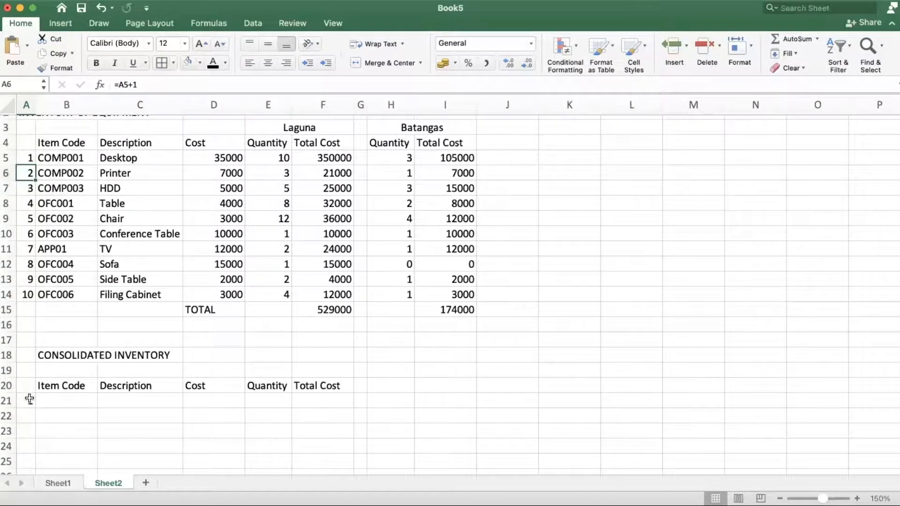
- Replace the linked formula in A21 with a pasted copy of the item number from A5
{"action": "left_click", "coordinate": [26, 157]}
{"action": "key", "text": "super+c"}
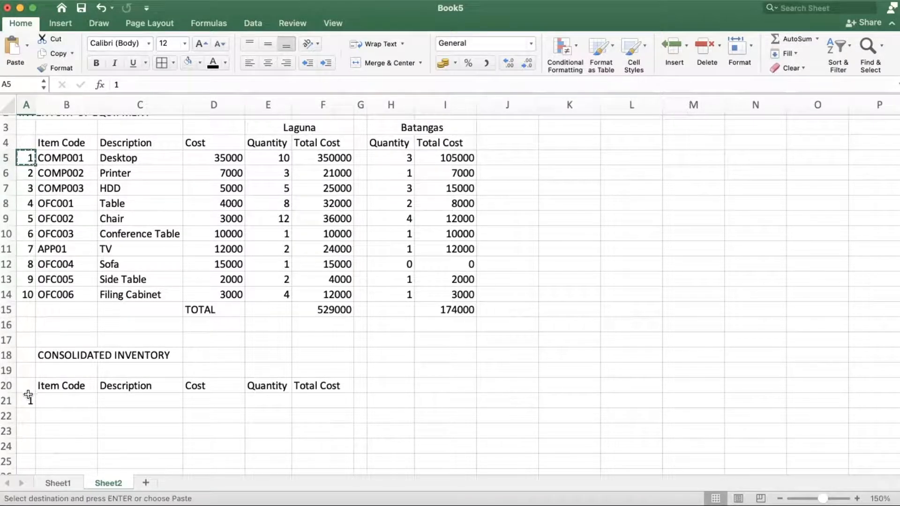
{"action": "left_click", "coordinate": [27, 397]}
{"action": "key", "text": "super+v"}
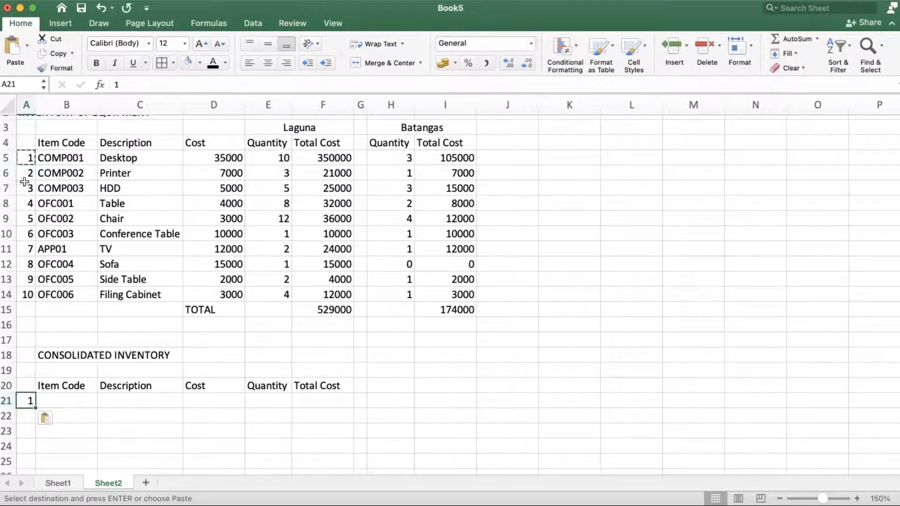
- Set the item number in A5 to 0 to test whether the pasted copy in A21 follows it
{"action": "left_click", "coordinate": [24, 159]}
{"action": "type", "text": "0"}
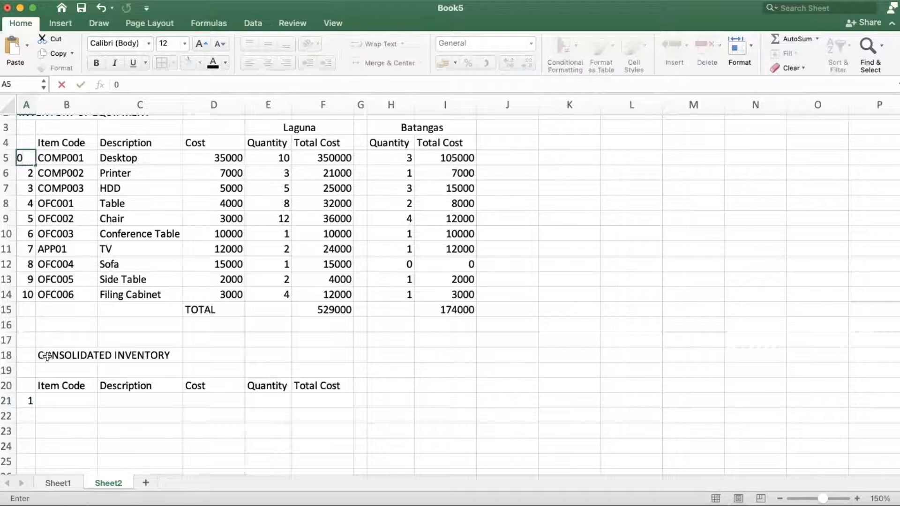
{"action": "key", "text": "Return"}
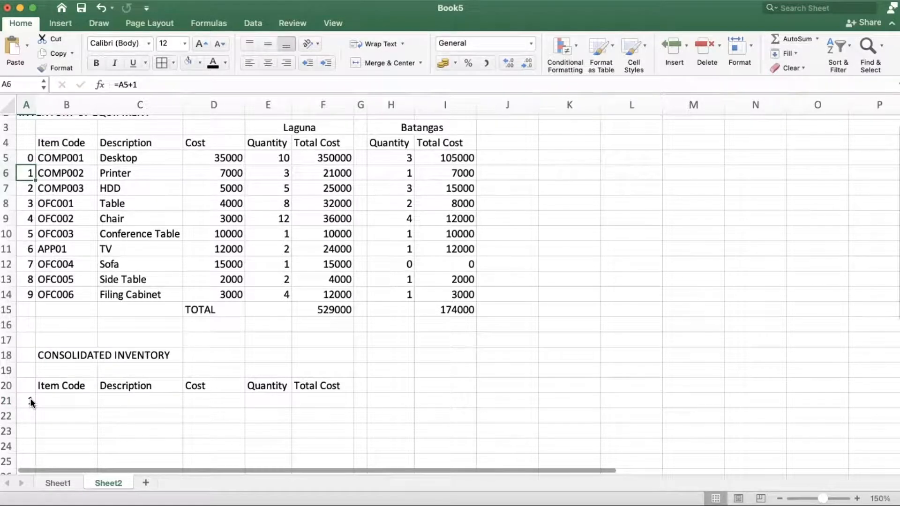
- Restore the item number in A5 to 1
{"action": "left_click", "coordinate": [26, 160]}
{"action": "type", "text": "1"}
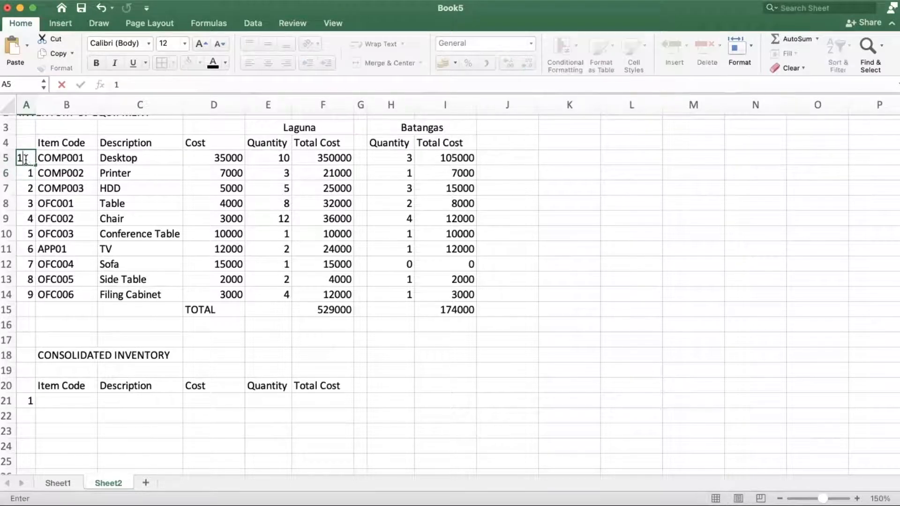
{"action": "key", "text": "Return"}
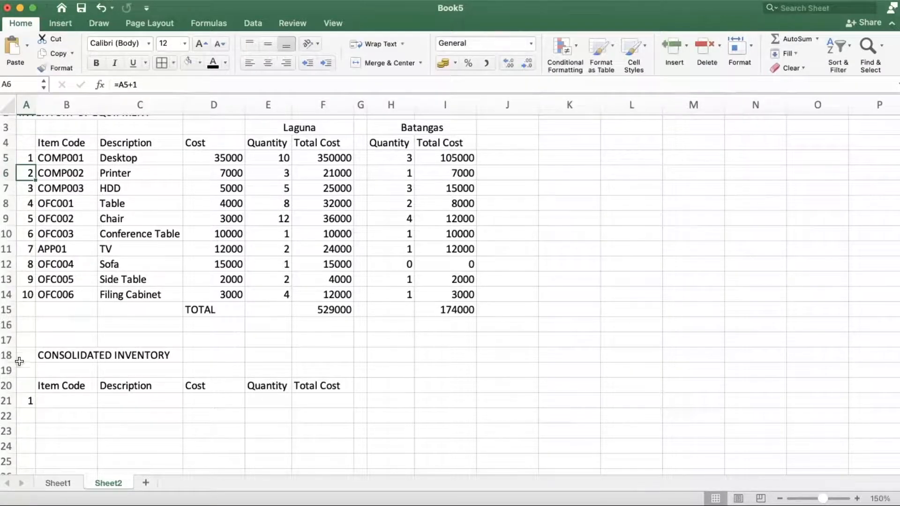
- Replace the pasted item number in A21 with the linking formula =A5
{"action": "left_click", "coordinate": [24, 402]}
{"action": "type", "text": "="}
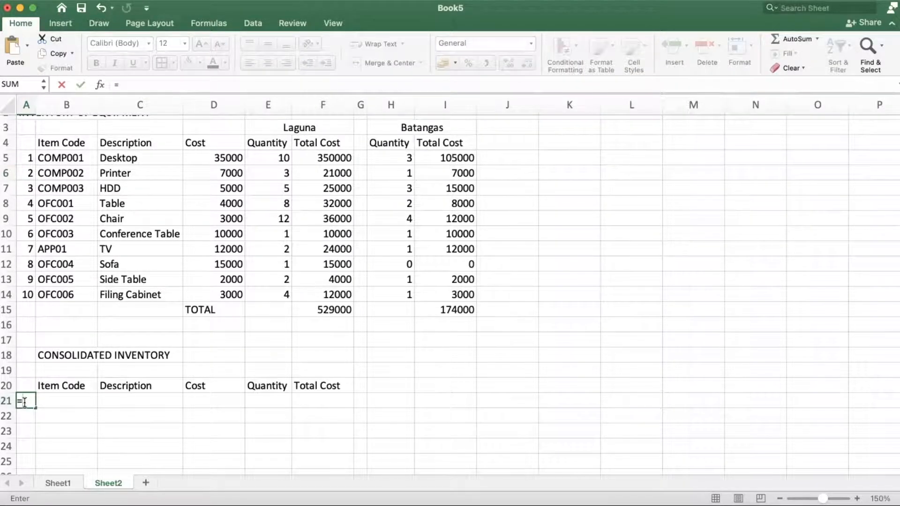
{"action": "left_click", "coordinate": [27, 156]}
{"action": "key", "text": "Return"}
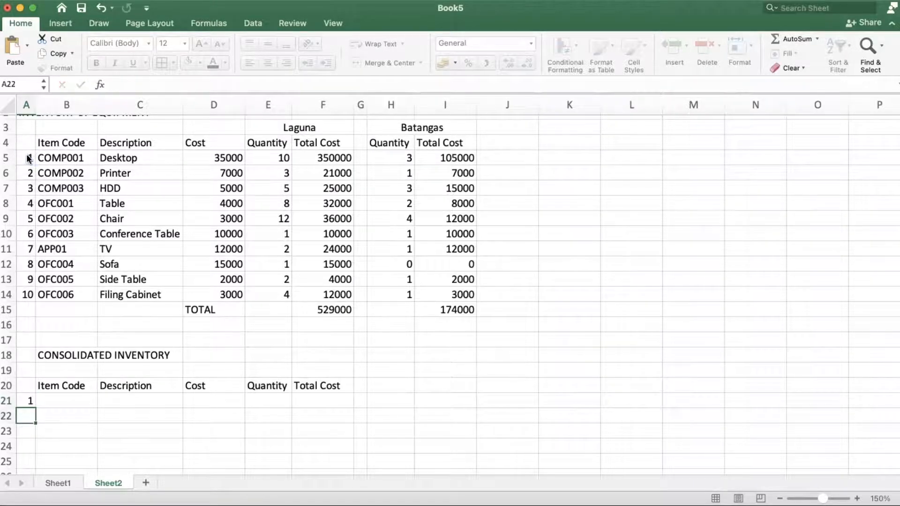
- Widen column A slightly and fill the linking formula from A21 down through A30
{"action": "left_click_drag", "start_coordinate": [33, 99], "coordinate": [45, 99]}
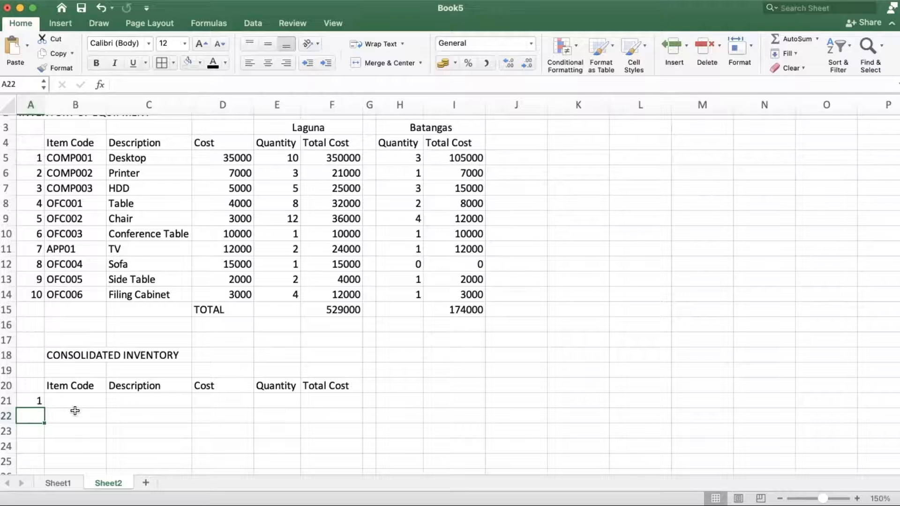
{"action": "scroll", "coordinate": [70, 427], "scroll_direction": "down", "scroll_amount": 3}
{"action": "scroll", "coordinate": [70, 427], "scroll_direction": "up", "scroll_amount": 3}
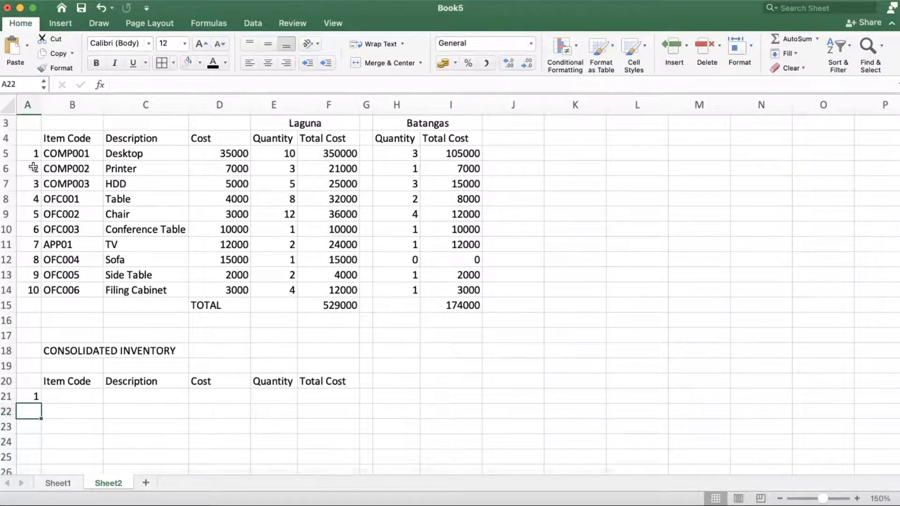
{"action": "left_click", "coordinate": [31, 395]}
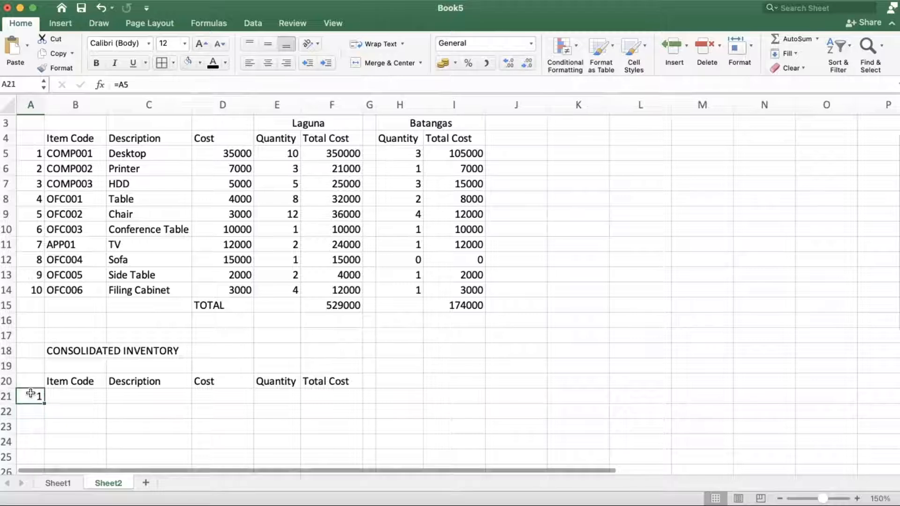
{"action": "scroll", "coordinate": [54, 410], "scroll_direction": "down", "scroll_amount": 5}
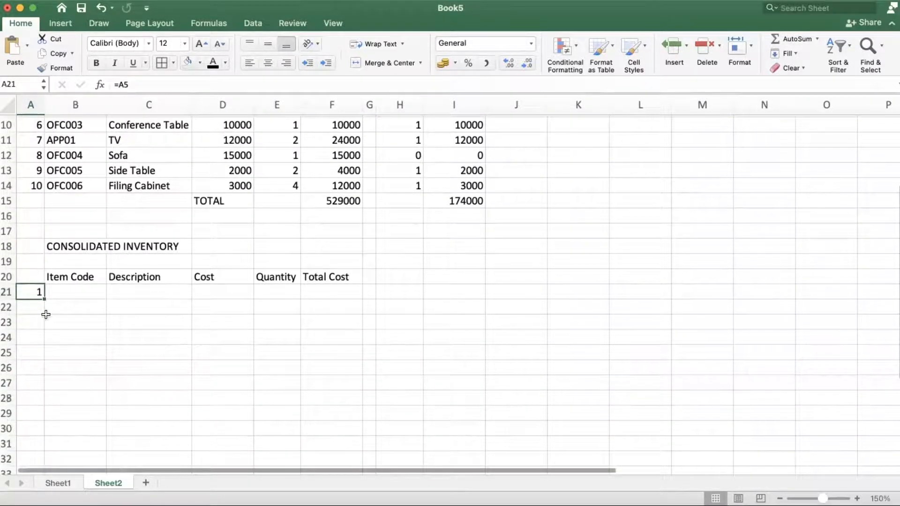
{"action": "left_click_drag", "start_coordinate": [41, 299], "coordinate": [46, 430]}
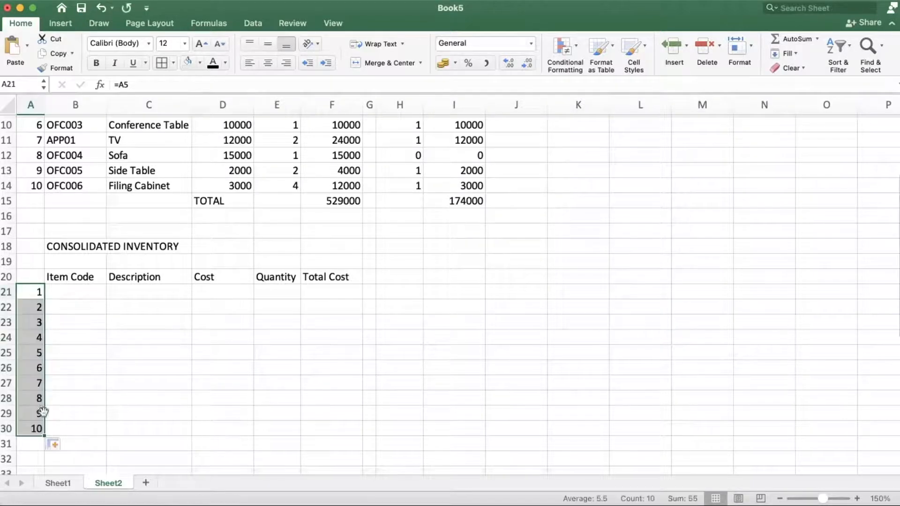
- Inspect the filled formulas in A22 and A23 and compare them with the original item number in A7
{"action": "left_click", "coordinate": [33, 310]}
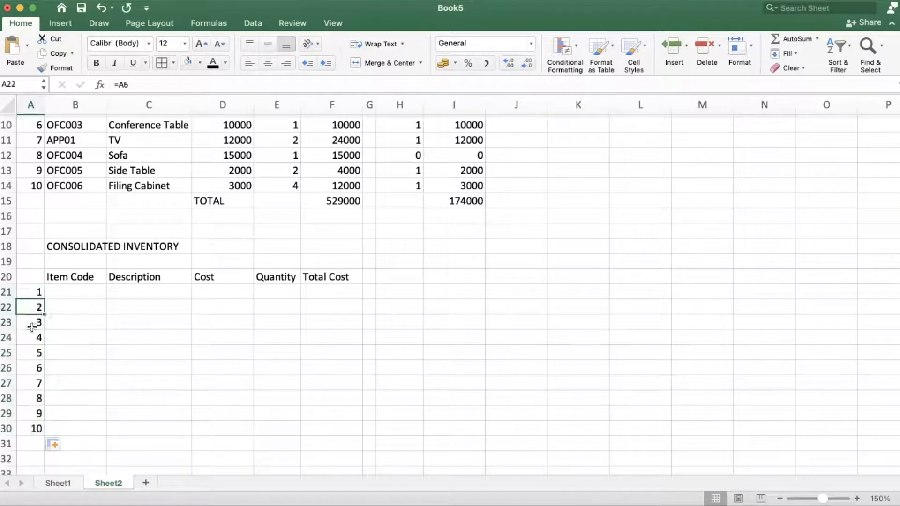
{"action": "left_click", "coordinate": [31, 327]}
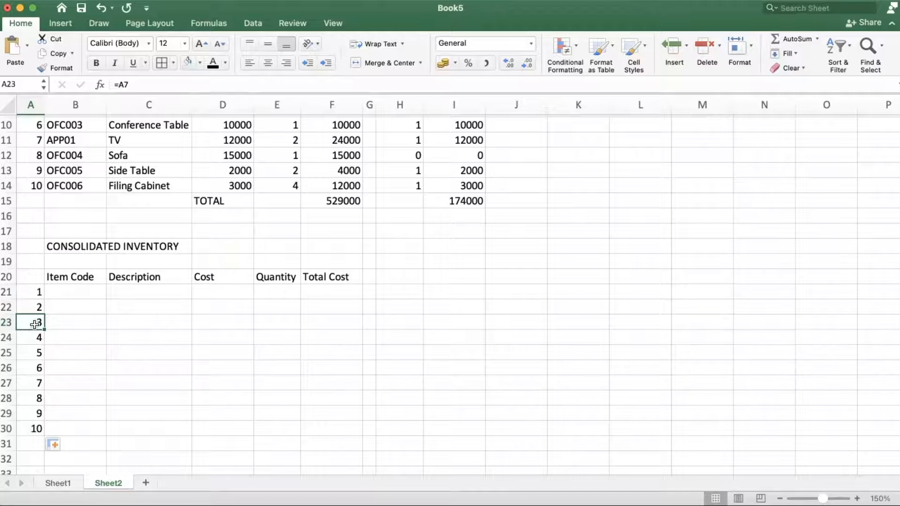
{"action": "left_click", "coordinate": [129, 86]}
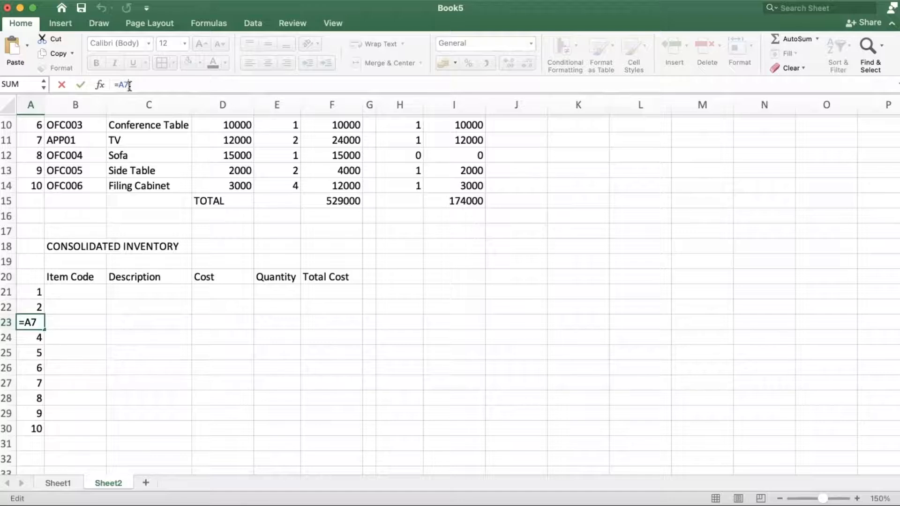
{"action": "key", "text": "Escape"}
{"action": "scroll", "coordinate": [57, 186], "scroll_direction": "up", "scroll_amount": 5}
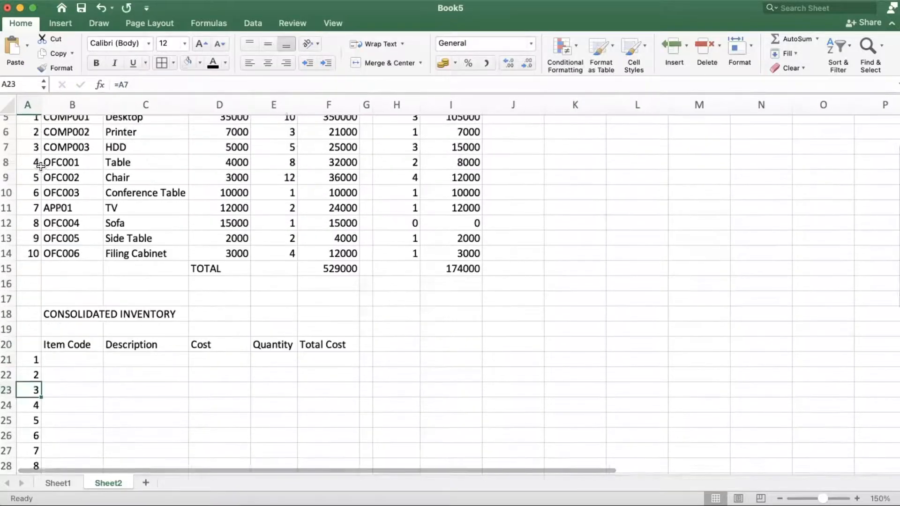
{"action": "left_click", "coordinate": [39, 166]}
{"action": "scroll", "coordinate": [42, 362], "scroll_direction": "down", "scroll_amount": 5}
{"action": "scroll", "coordinate": [42, 358], "scroll_direction": "up", "scroll_amount": 5}
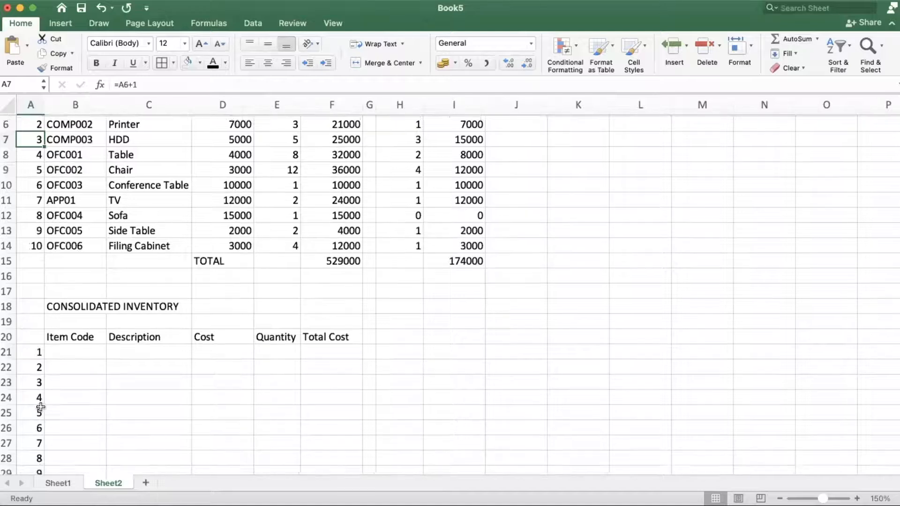
- Fill the linked item numbers in A21:A30 across through column D to bring in item codes, descriptions and costs
{"action": "scroll", "coordinate": [37, 405], "scroll_direction": "down", "scroll_amount": 5}
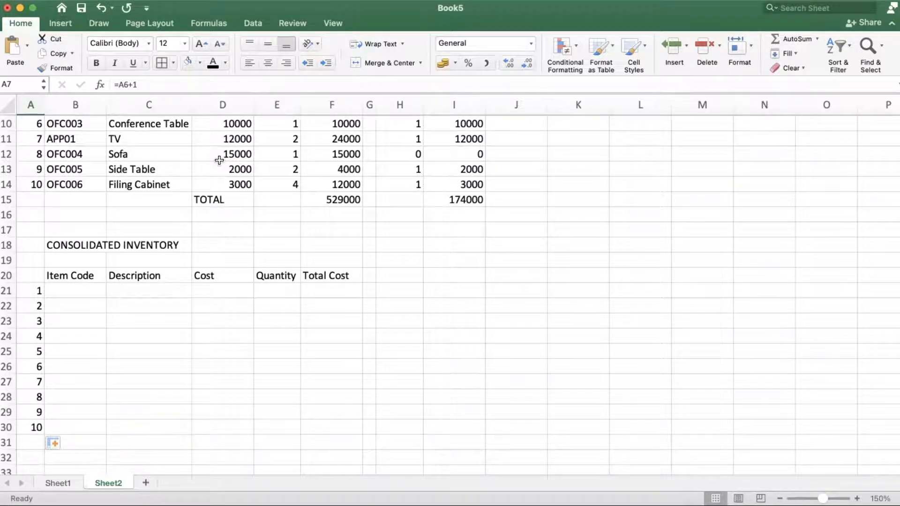
{"action": "left_click_drag", "start_coordinate": [31, 290], "coordinate": [36, 428]}
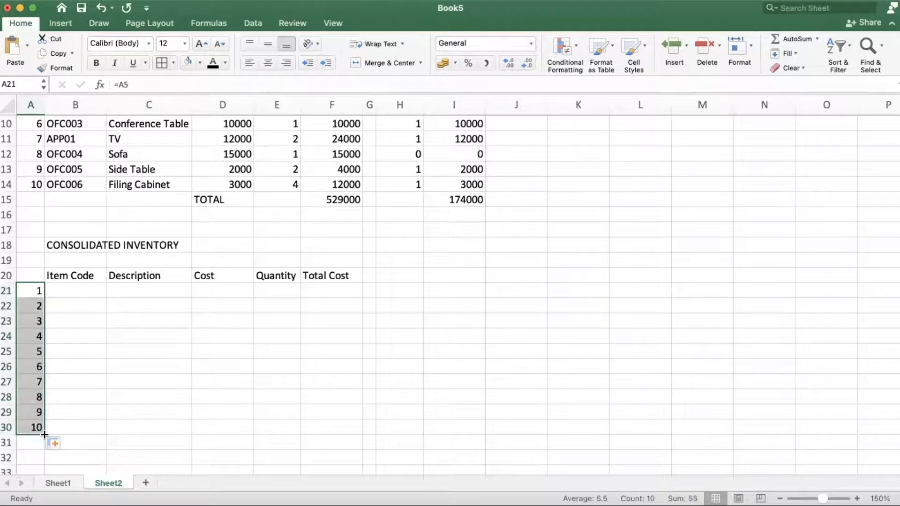
{"action": "left_click_drag", "start_coordinate": [44, 435], "coordinate": [228, 440]}
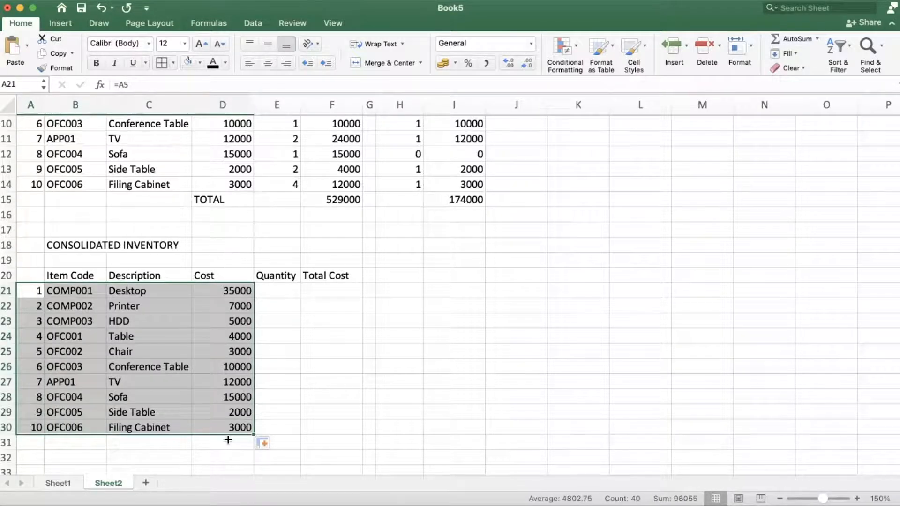
- Add the Laguna and Batangas desktop quantities in E21 of the consolidated table with =E5+H5
{"action": "scroll", "coordinate": [276, 268], "scroll_direction": "up", "scroll_amount": 1}
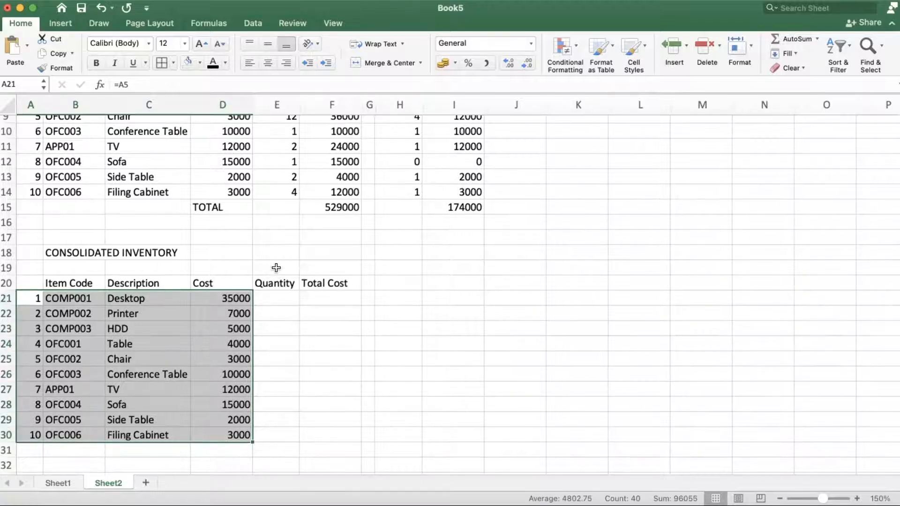
{"action": "scroll", "coordinate": [191, 175], "scroll_direction": "up", "scroll_amount": 5}
{"action": "scroll", "coordinate": [203, 308], "scroll_direction": "down", "scroll_amount": 6}
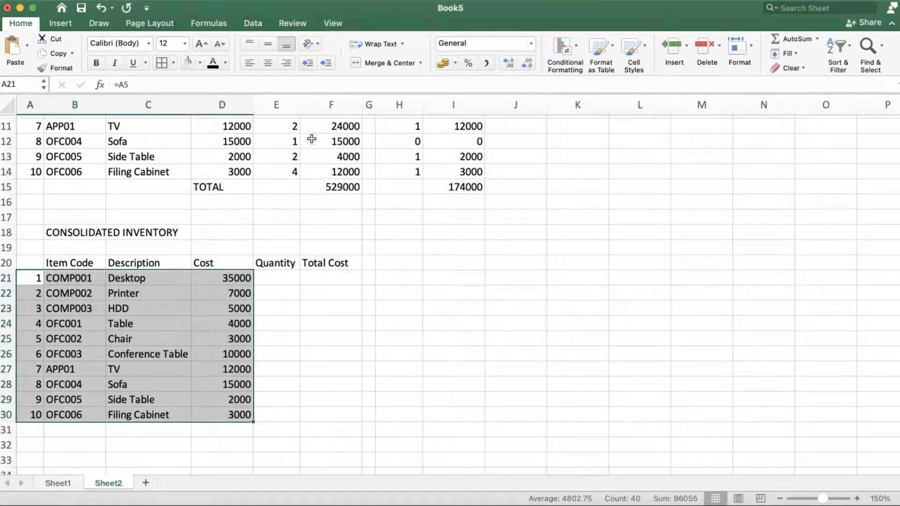
{"action": "scroll", "coordinate": [311, 137], "scroll_direction": "up", "scroll_amount": 3}
{"action": "scroll", "coordinate": [287, 390], "scroll_direction": "up", "scroll_amount": 1}
{"action": "left_click", "coordinate": [283, 398]}
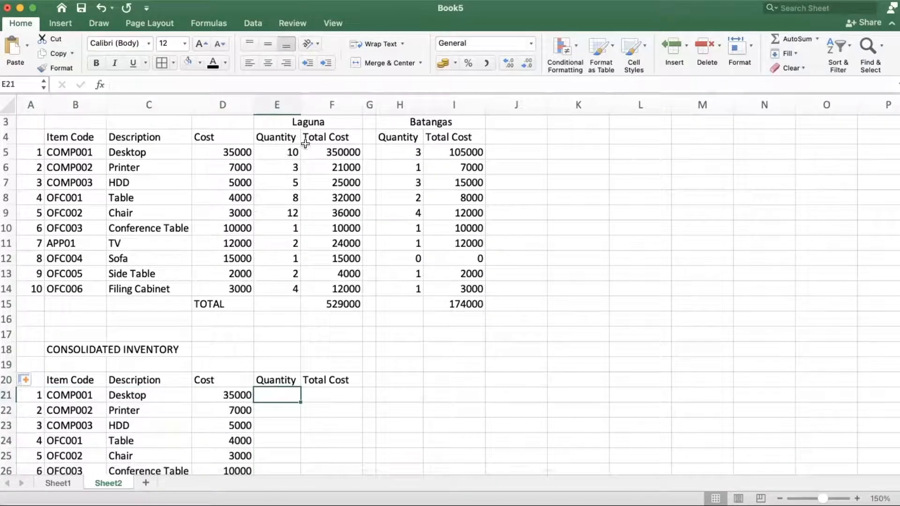
{"action": "left_click", "coordinate": [284, 155]}
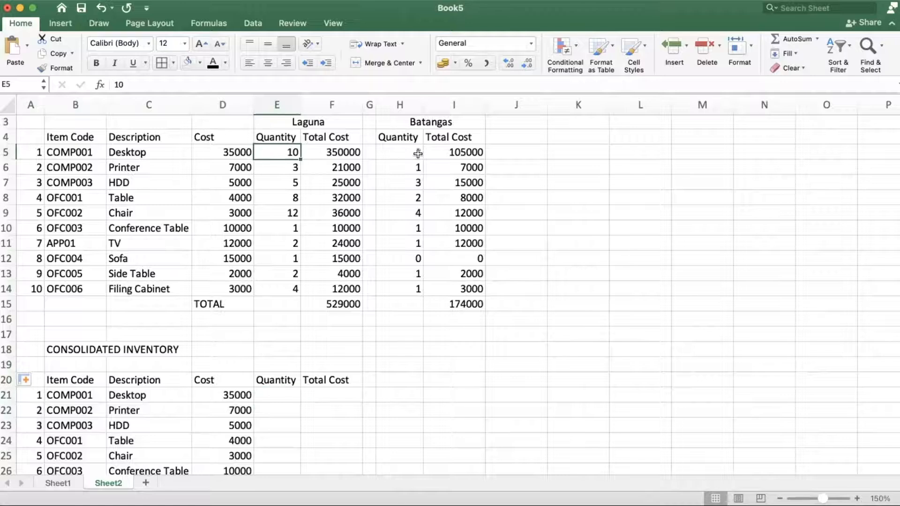
{"action": "left_click", "coordinate": [404, 154]}
{"action": "left_click", "coordinate": [270, 395]}
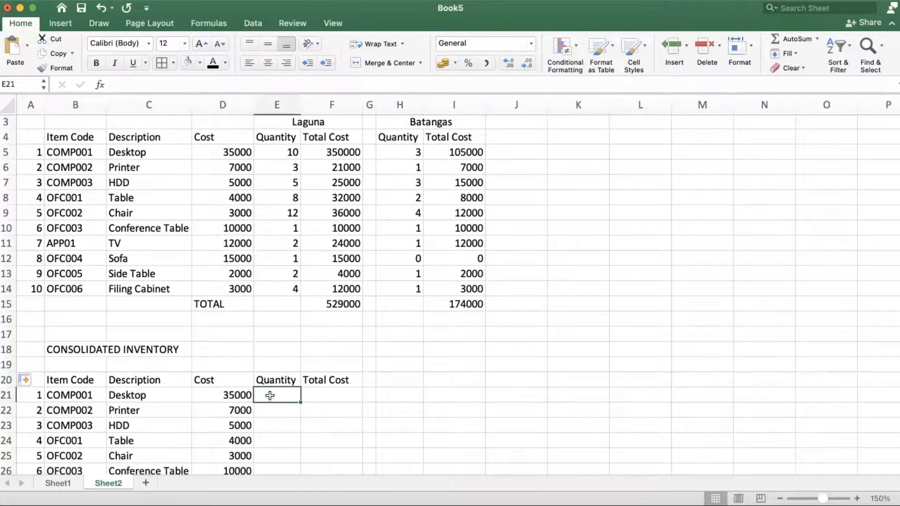
{"action": "type", "text": "="}
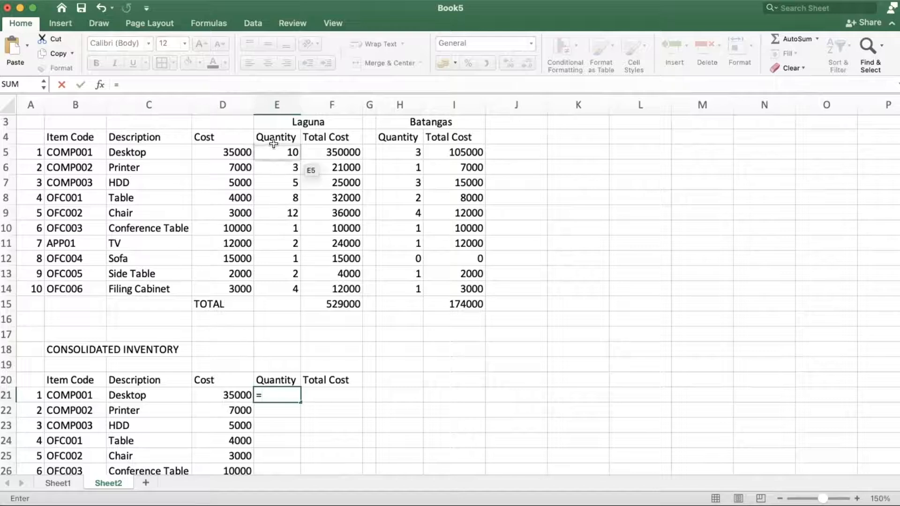
{"action": "left_click", "coordinate": [273, 153]}
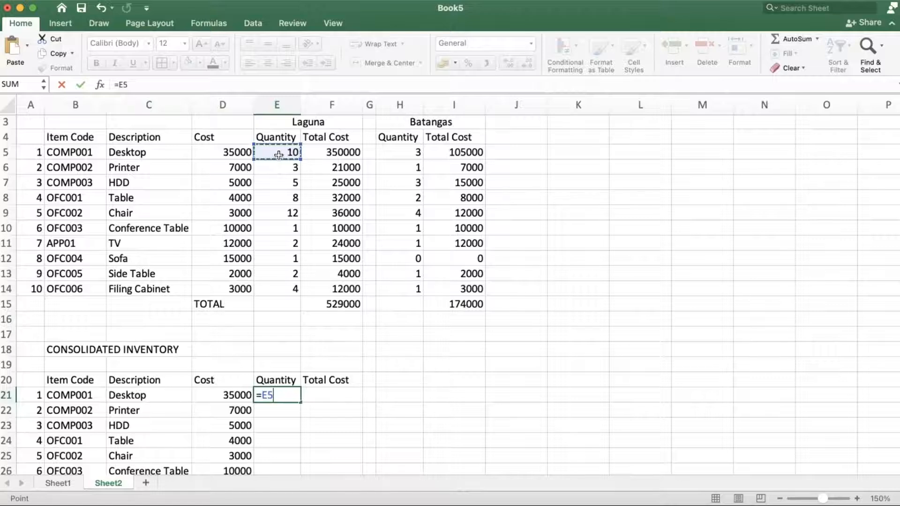
{"action": "type", "text": "+"}
{"action": "left_click", "coordinate": [406, 152]}
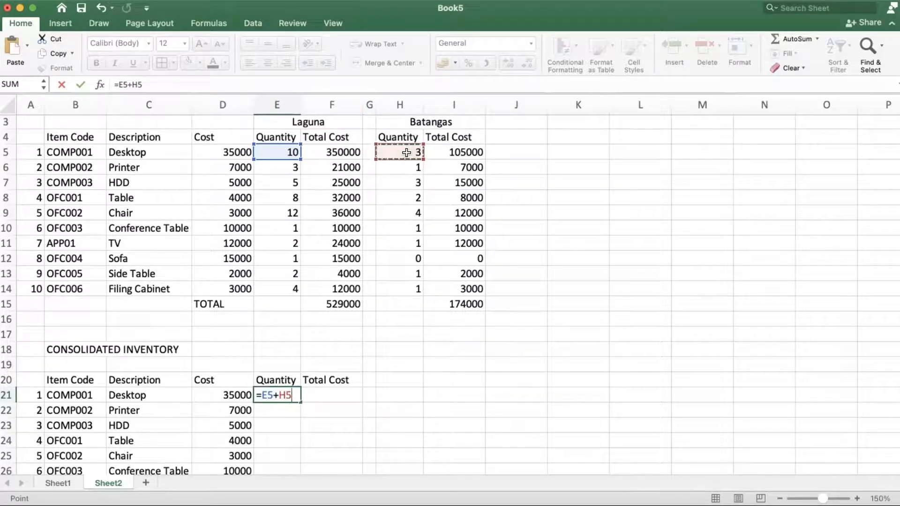
{"action": "key", "text": "Return"}
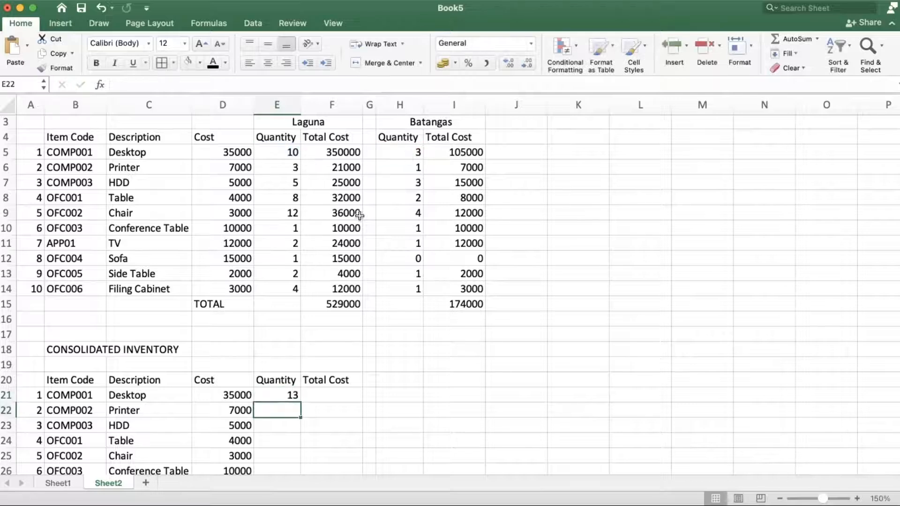
- Fill the consolidated quantity formula from E21 down through E30
{"action": "scroll", "coordinate": [289, 410], "scroll_direction": "down", "scroll_amount": 5}
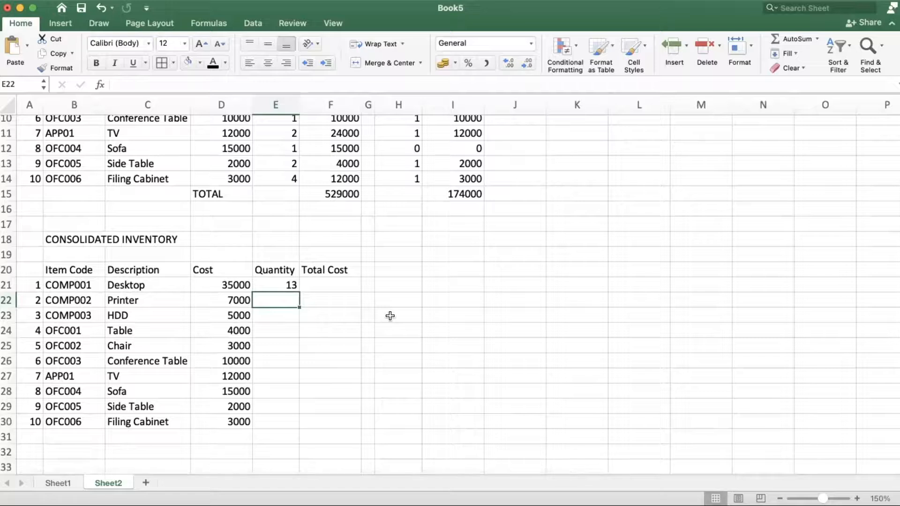
{"action": "left_click", "coordinate": [272, 283]}
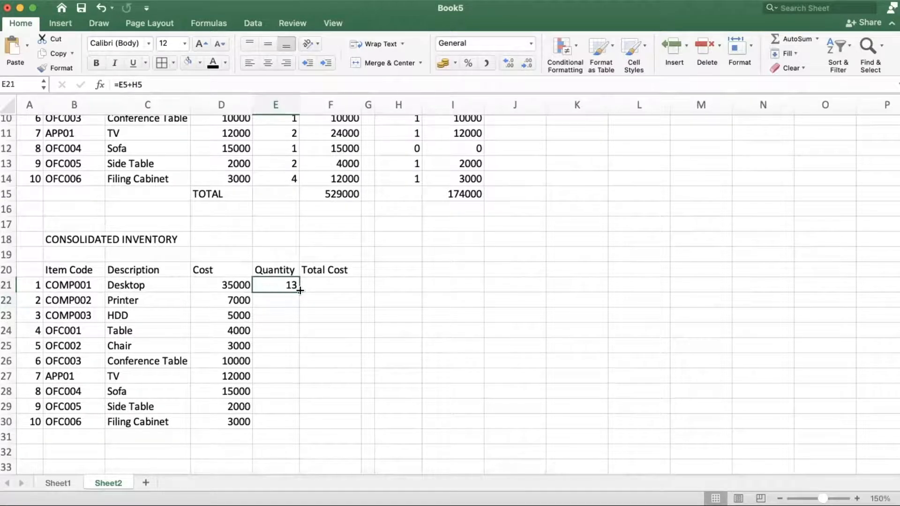
{"action": "left_click_drag", "start_coordinate": [301, 291], "coordinate": [284, 426]}
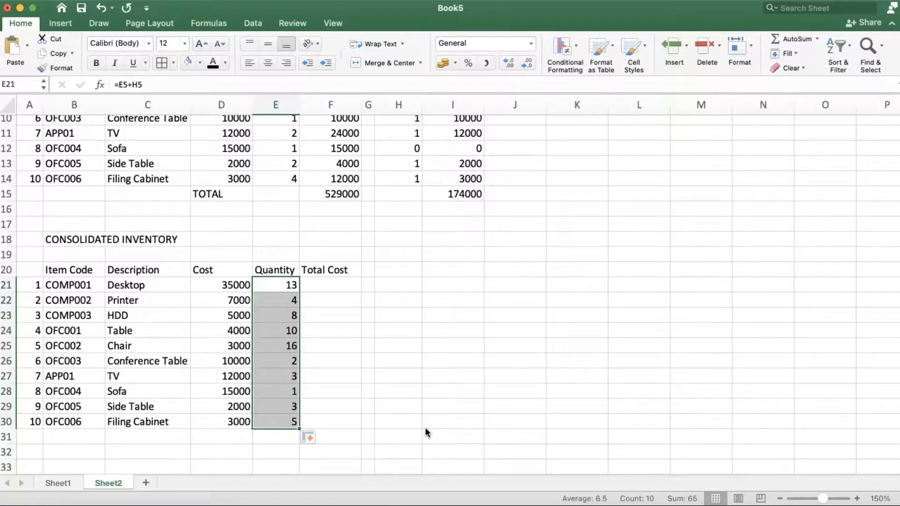
- Calculate the consolidated desktop total cost in F21 with the formula =D21*E21
{"action": "scroll", "coordinate": [426, 427], "scroll_direction": "up", "scroll_amount": 5}
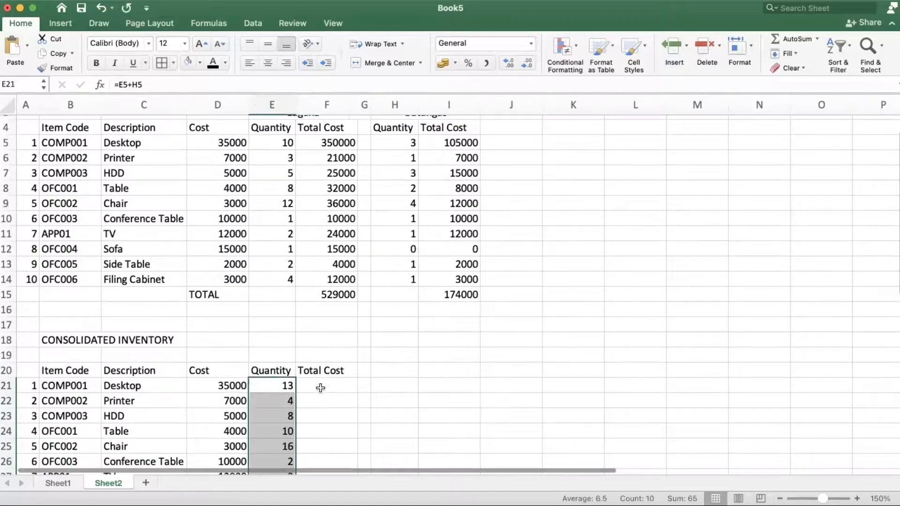
{"action": "left_click", "coordinate": [320, 388]}
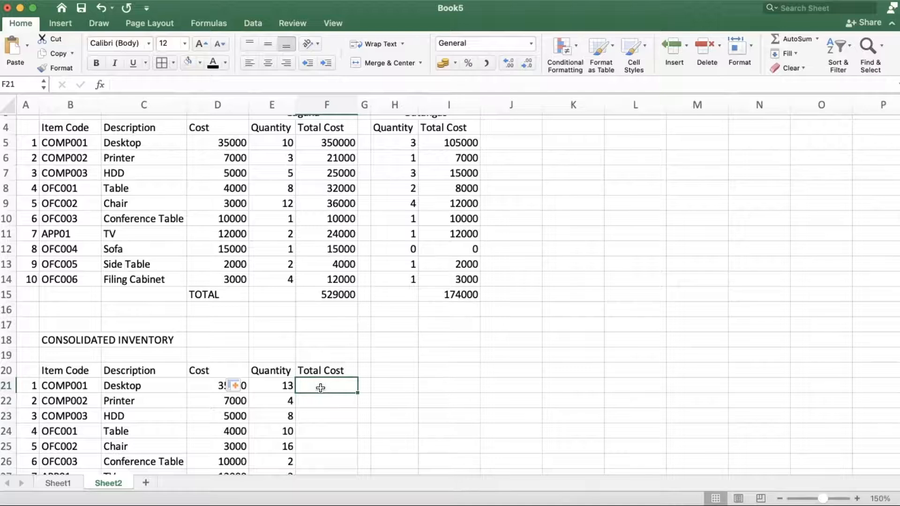
{"action": "type", "text": "="}
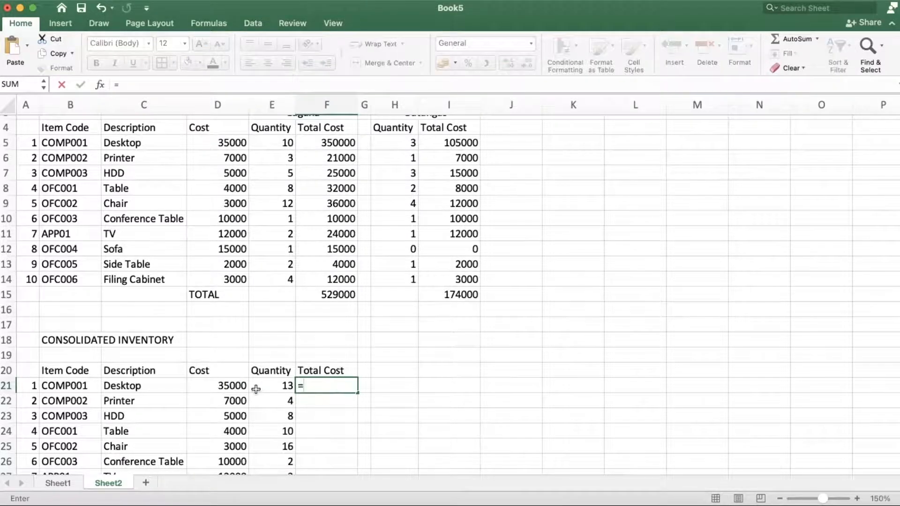
{"action": "left_click", "coordinate": [227, 388]}
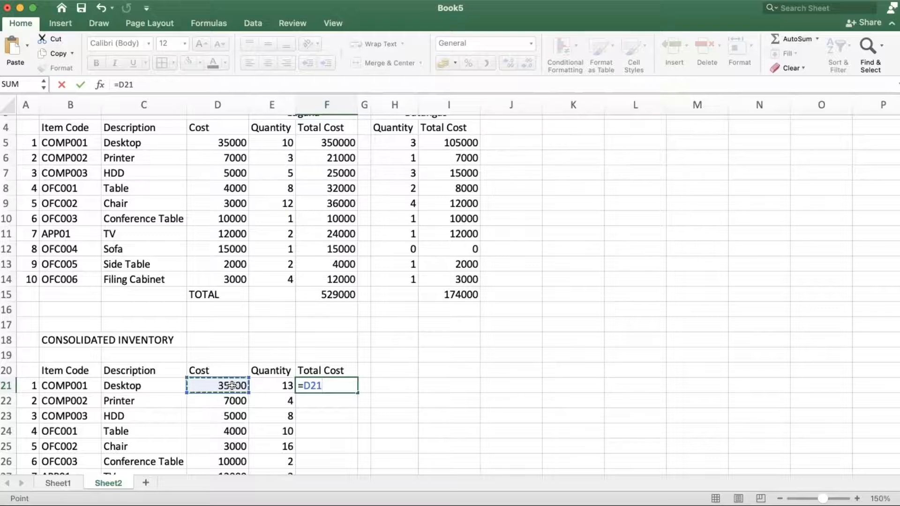
{"action": "type", "text": "*"}
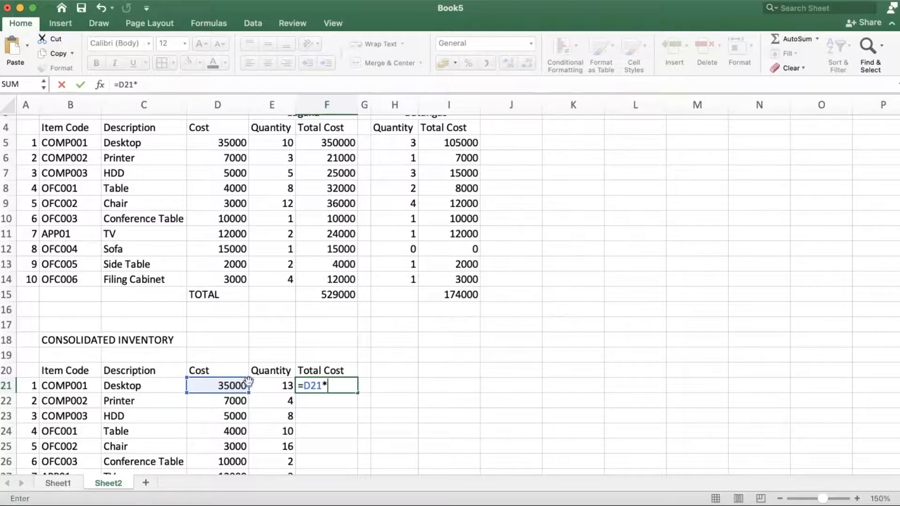
{"action": "left_click", "coordinate": [268, 384]}
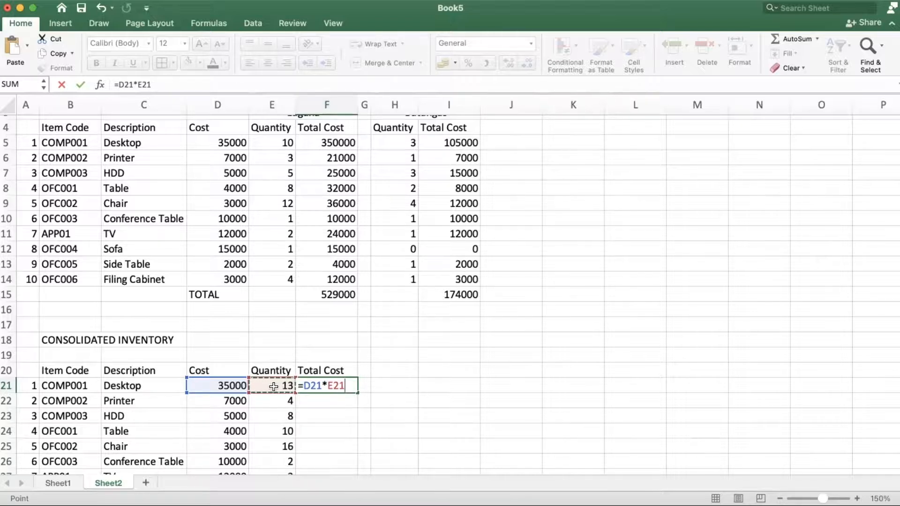
{"action": "key", "text": "Return"}
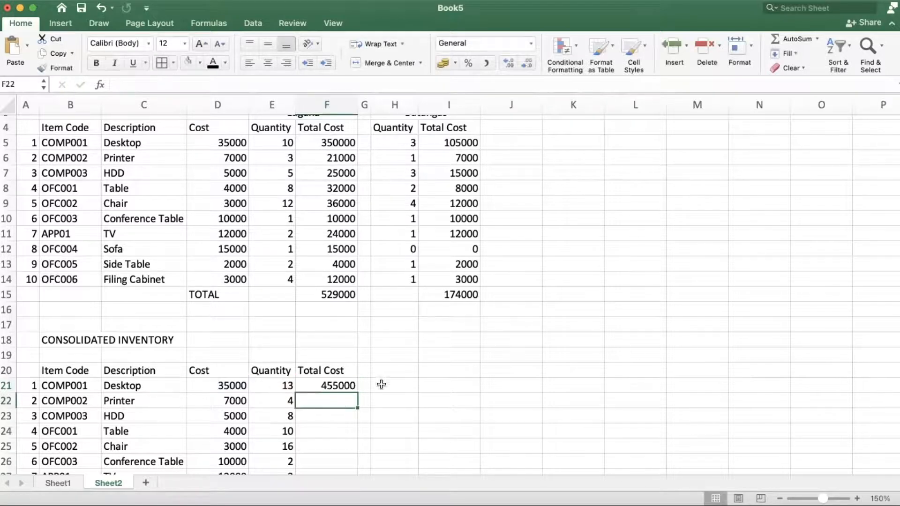
- Fill the consolidated total cost formula from F21 down through F30
{"action": "scroll", "coordinate": [380, 428], "scroll_direction": "down", "scroll_amount": 7}
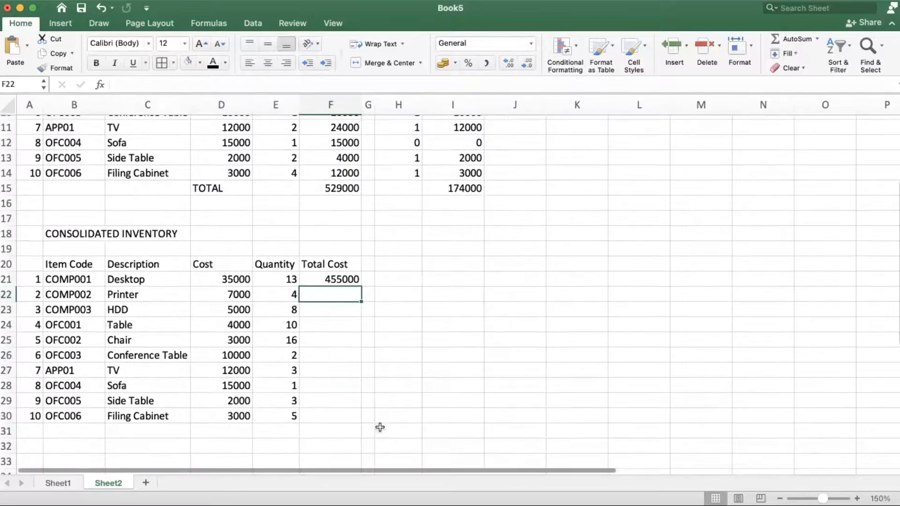
{"action": "left_click", "coordinate": [319, 280]}
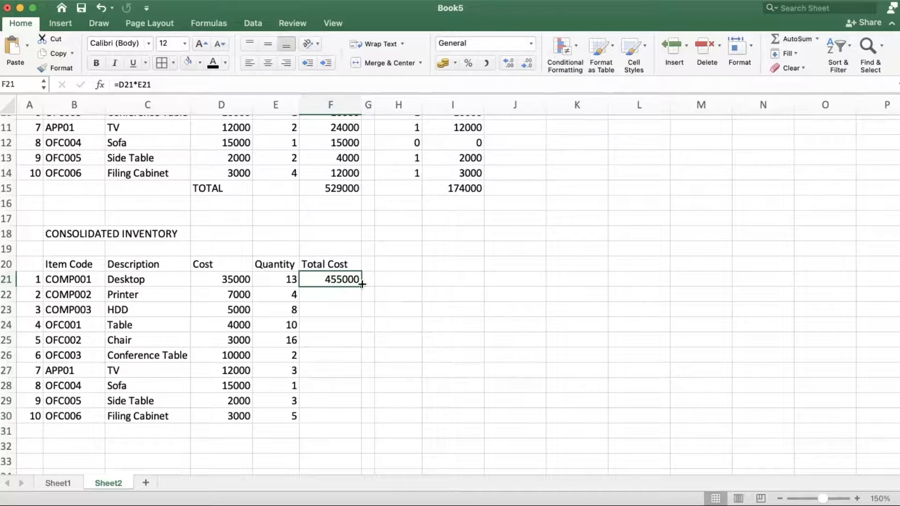
{"action": "left_click_drag", "start_coordinate": [362, 285], "coordinate": [498, 345]}
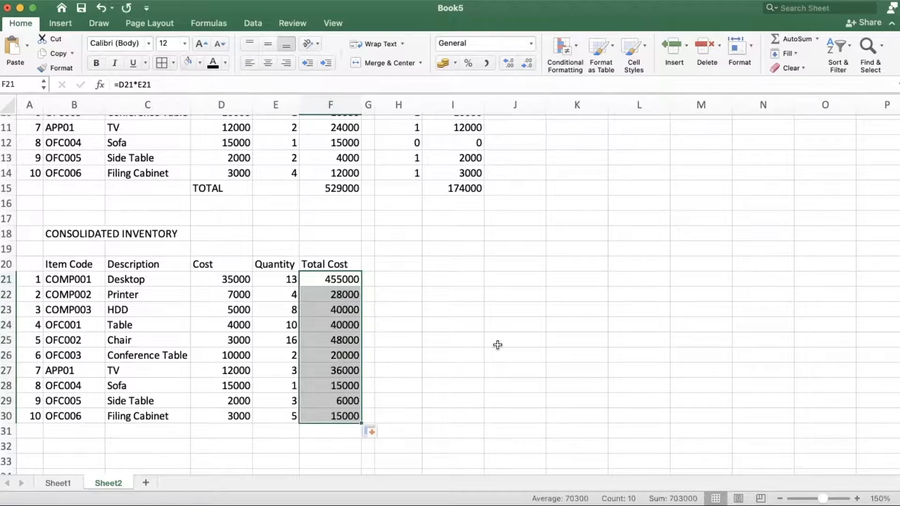
- Label D31 as TOTAL and sum the consolidated total costs in F31 with =sum(F21:F30)
{"action": "left_click", "coordinate": [207, 432]}
{"action": "type", "text": "TOTAL"}
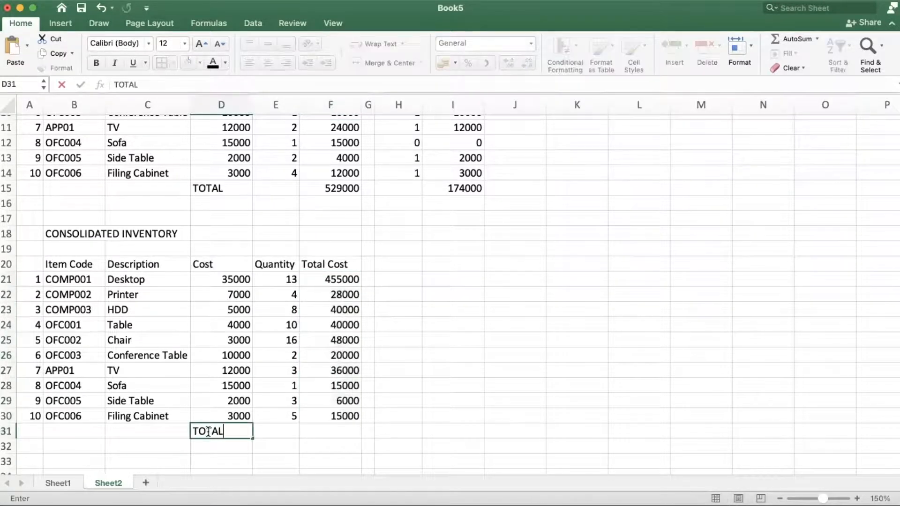
{"action": "key", "text": "Tab"}
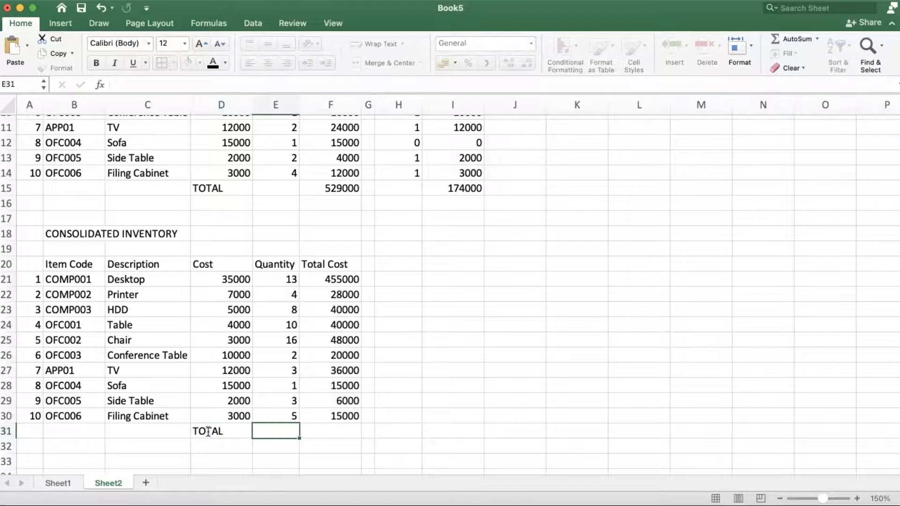
{"action": "key", "text": "Tab"}
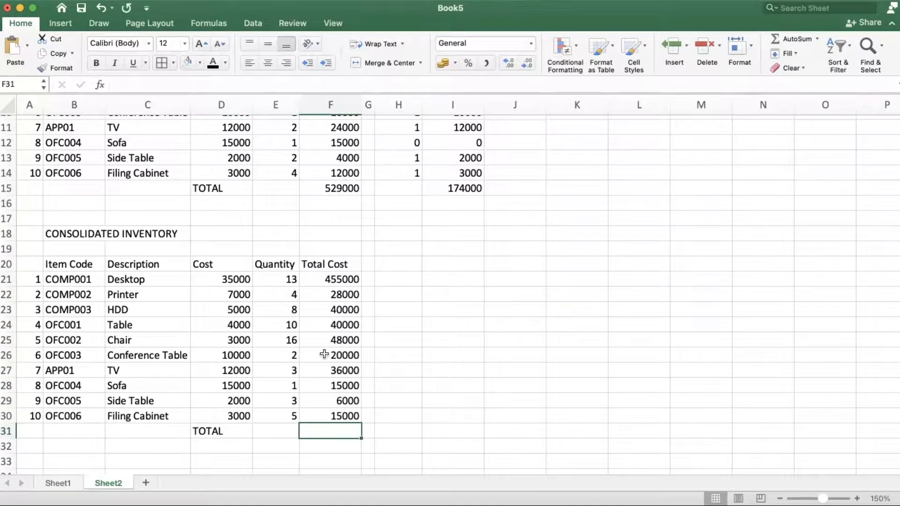
{"action": "type", "text": "="}
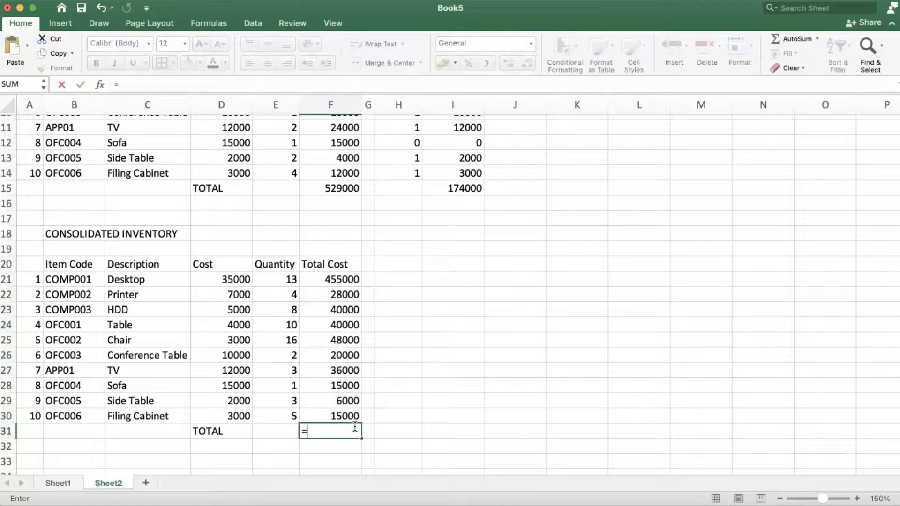
{"action": "type", "text": "sum"}
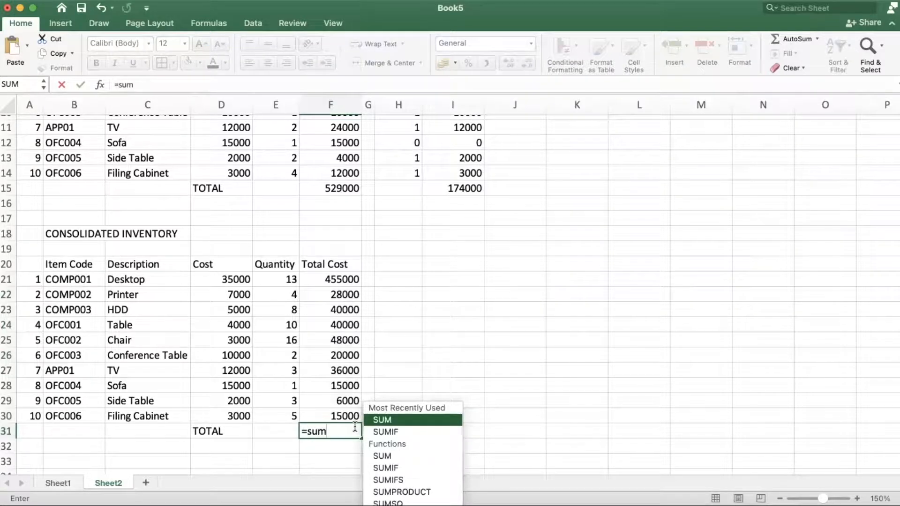
{"action": "key", "text": "Down"}
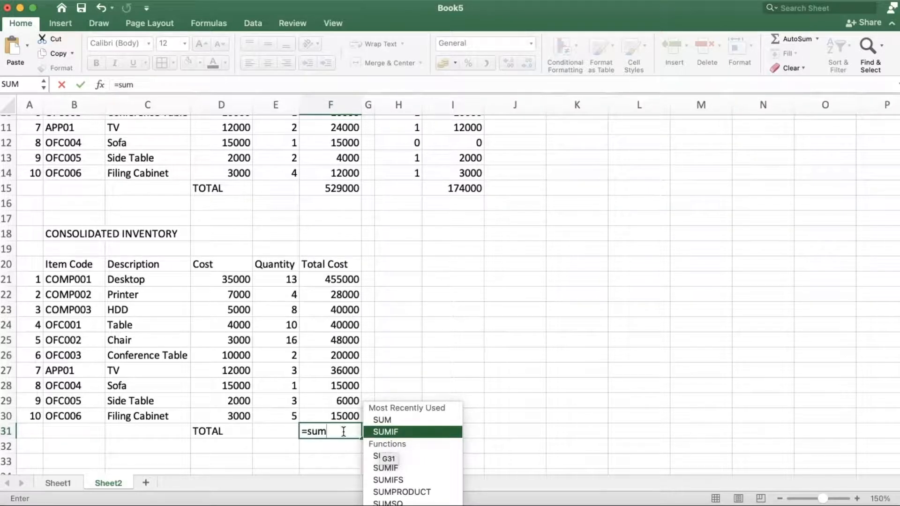
{"action": "type", "text": "("}
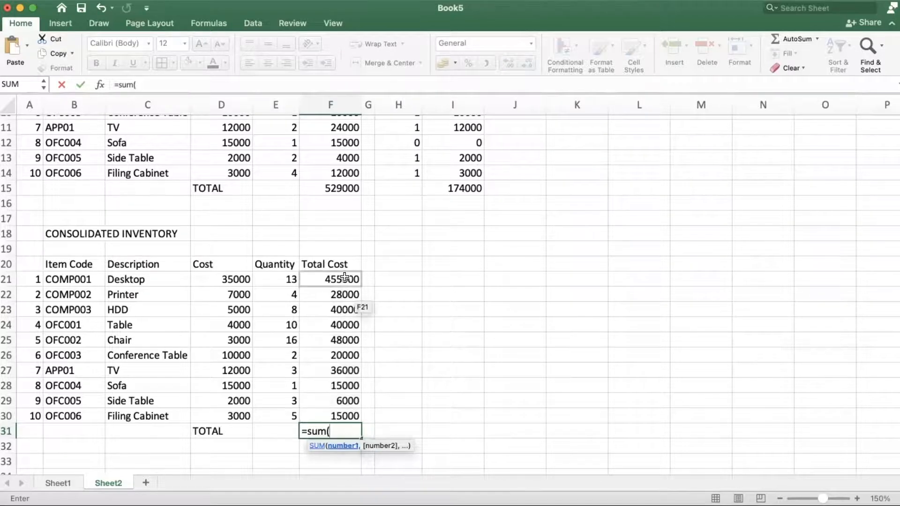
{"action": "left_click_drag", "start_coordinate": [354, 278], "coordinate": [338, 414]}
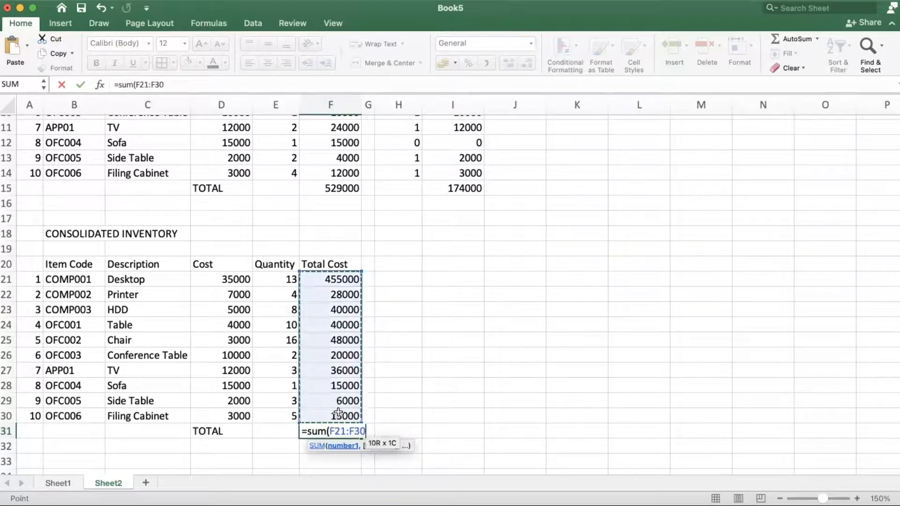
{"action": "key", "text": "Return"}
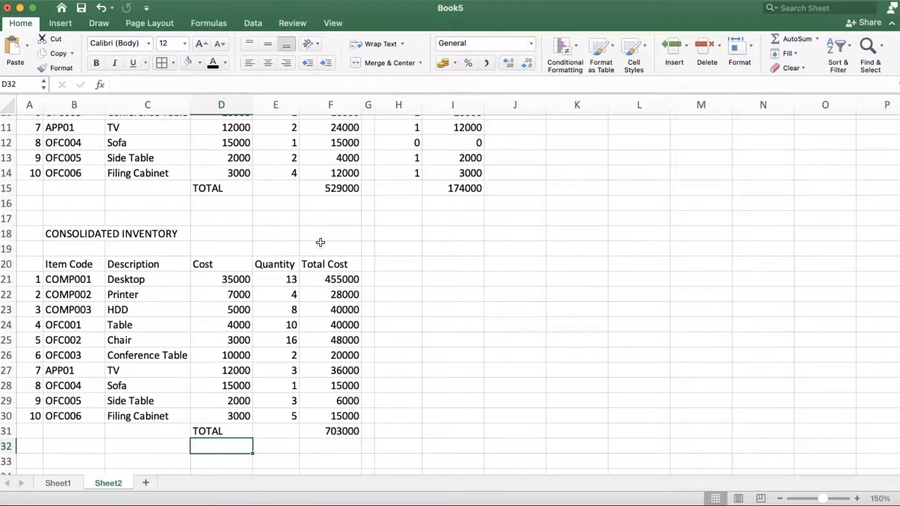
- Copy the whole consolidated inventory table in A18:F31 and narrow column J into a thin spacer beside the Batangas data
{"action": "scroll", "coordinate": [320, 242], "scroll_direction": "up", "scroll_amount": 2}
{"action": "scroll", "coordinate": [321, 243], "scroll_direction": "up", "scroll_amount": 5}
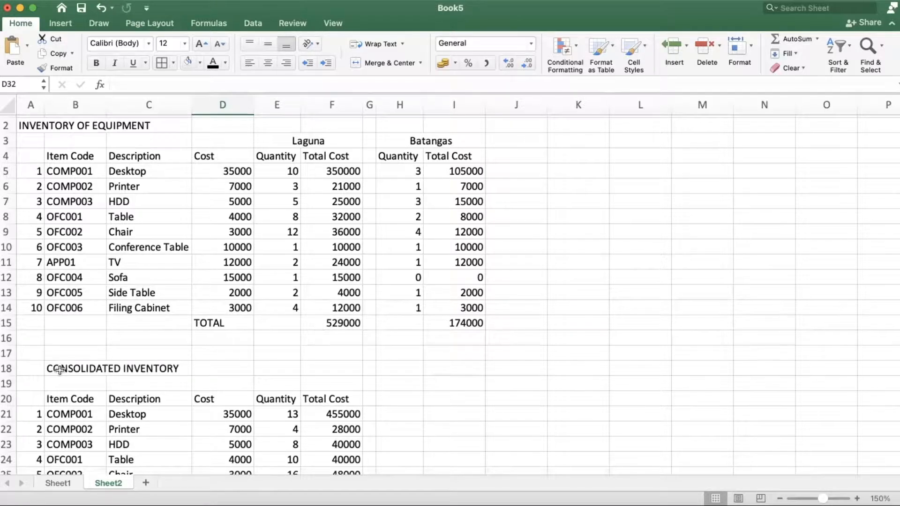
{"action": "left_click_drag", "start_coordinate": [33, 370], "coordinate": [316, 440]}
{"action": "key", "text": "cmd+c"}
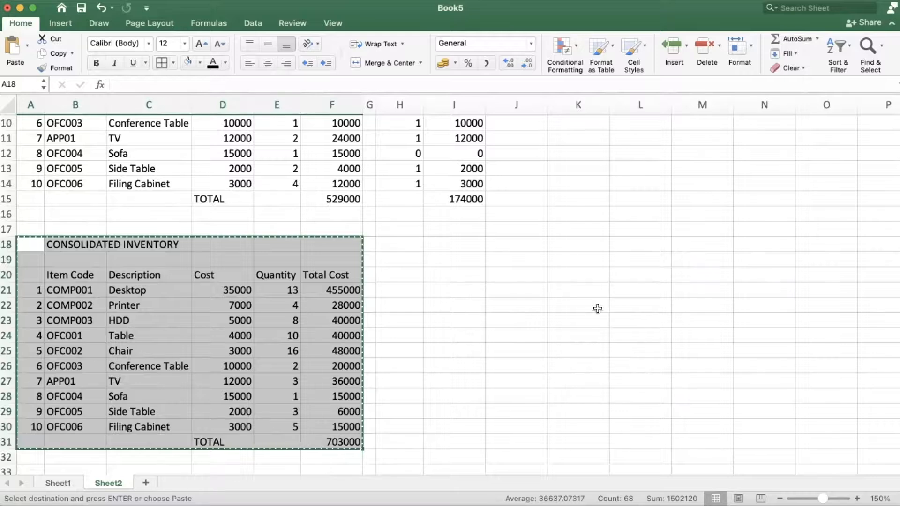
{"action": "scroll", "coordinate": [593, 307], "scroll_direction": "up", "scroll_amount": 3}
{"action": "scroll", "coordinate": [589, 251], "scroll_direction": "up", "scroll_amount": 2}
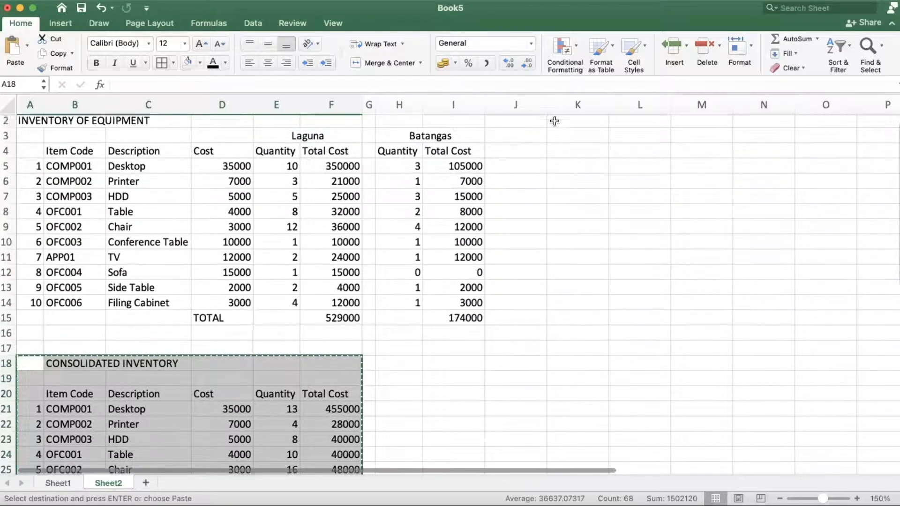
{"action": "left_click_drag", "start_coordinate": [548, 107], "coordinate": [505, 117]}
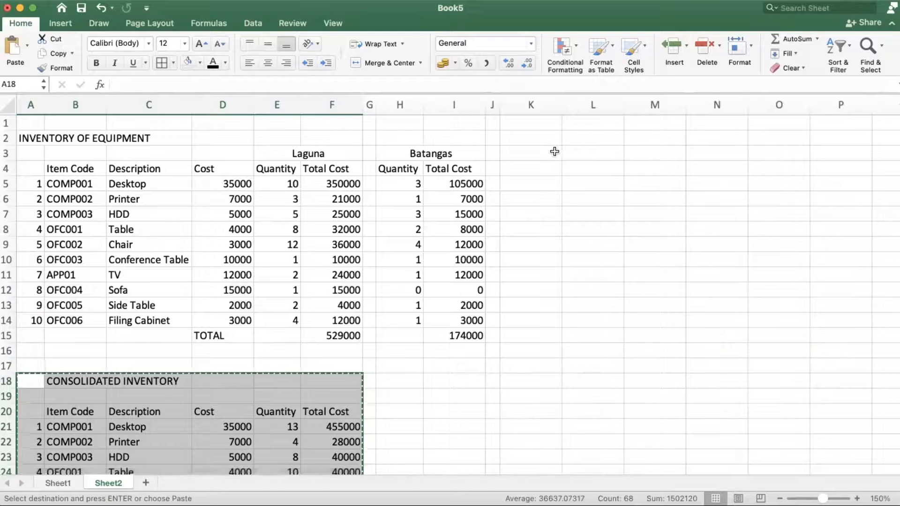
- Try pasting the copied consolidated table starting at K3, and undo that paste
{"action": "left_click", "coordinate": [554, 153]}
{"action": "key", "text": "Return"}
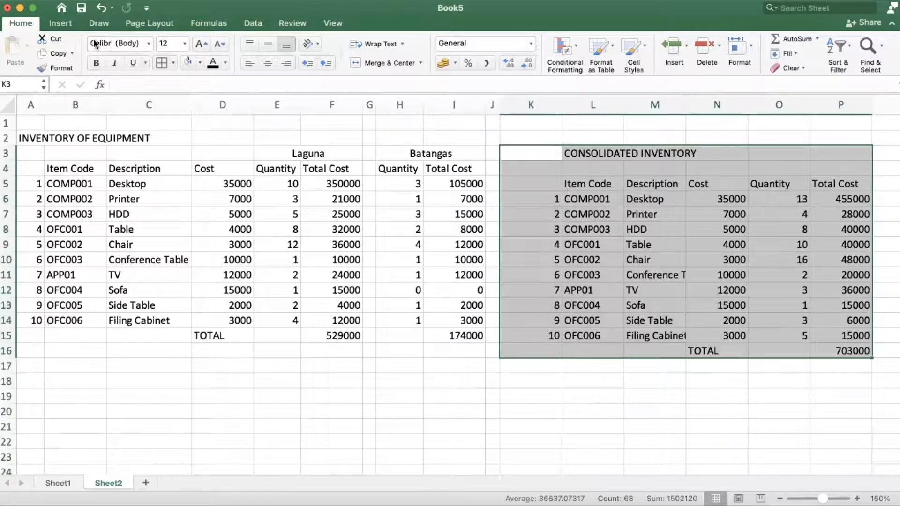
{"action": "left_click", "coordinate": [100, 11]}
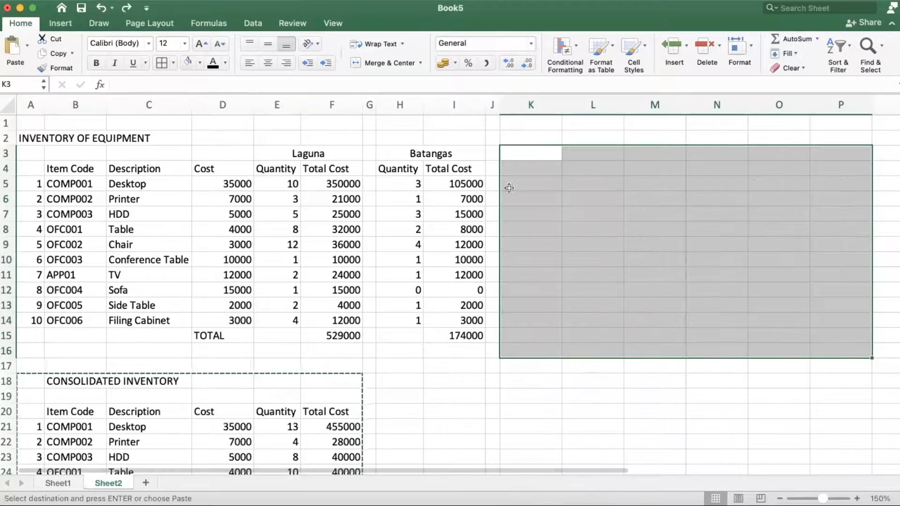
- Paste the copied consolidated inventory table starting at K2, beside the original inventory
{"action": "left_click", "coordinate": [522, 141]}
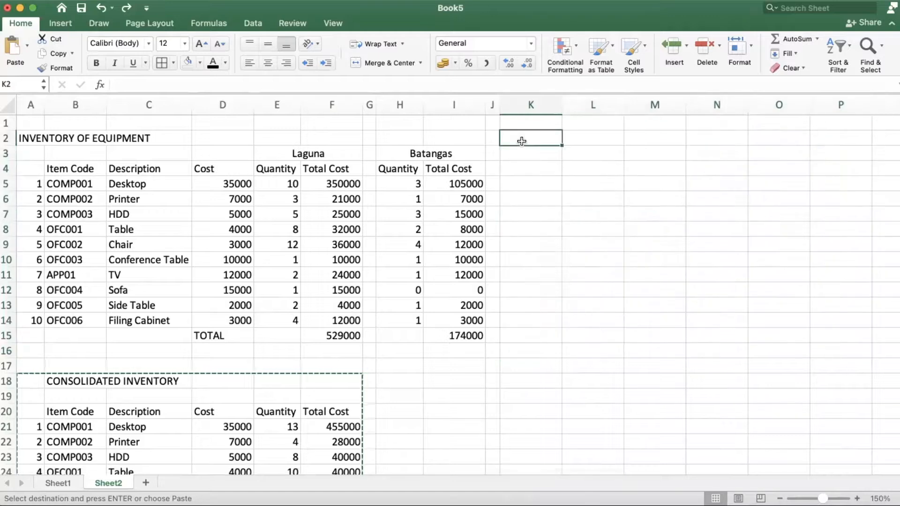
{"action": "key", "text": "Return"}
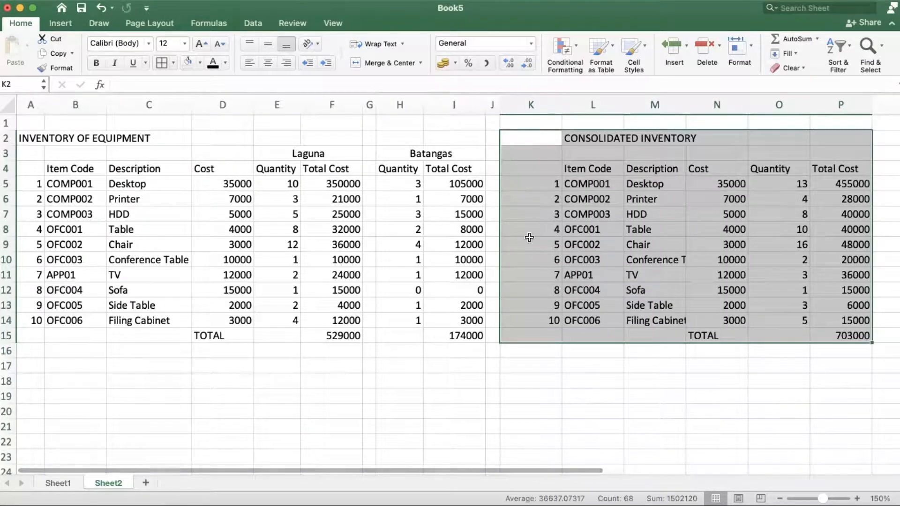
{"action": "left_click", "coordinate": [529, 149]}
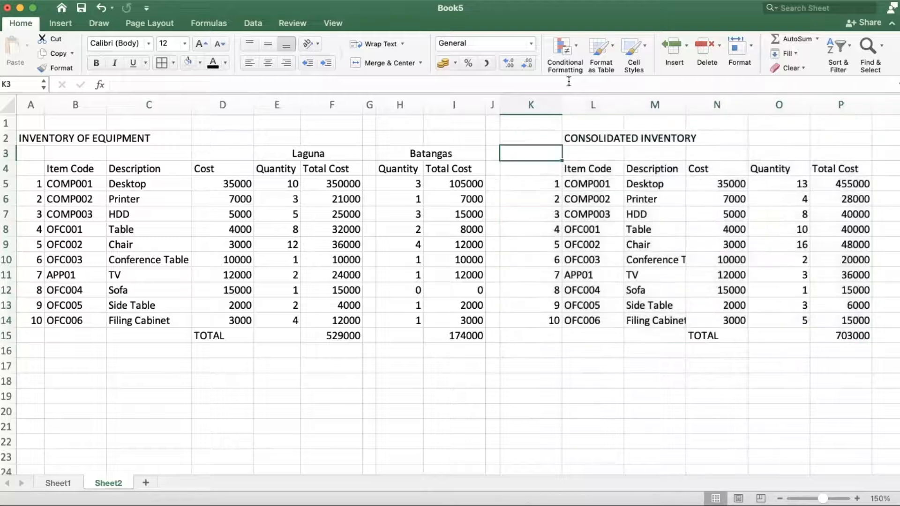
- Fit the pasted table's column widths: narrow K, L, N, O and P, and widen M to fit the full descriptions
{"action": "left_click_drag", "start_coordinate": [562, 98], "coordinate": [523, 105]}
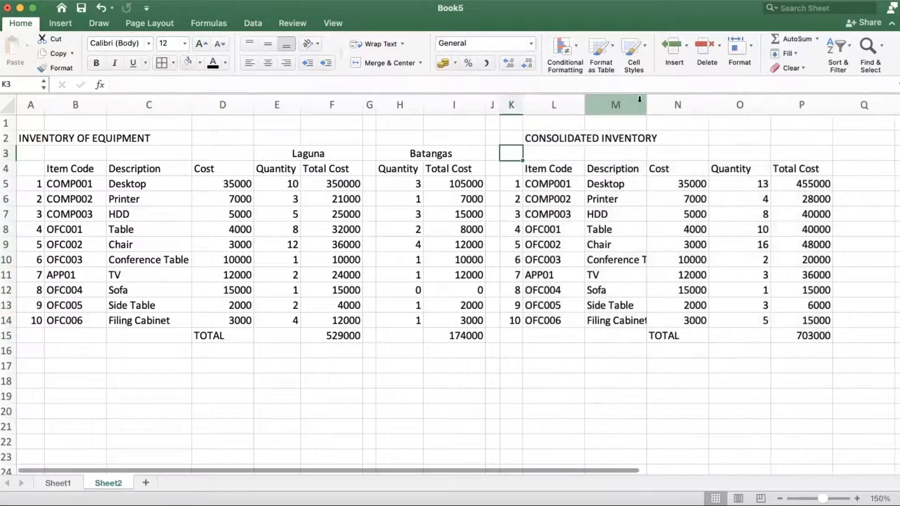
{"action": "left_click_drag", "start_coordinate": [583, 97], "coordinate": [578, 98]}
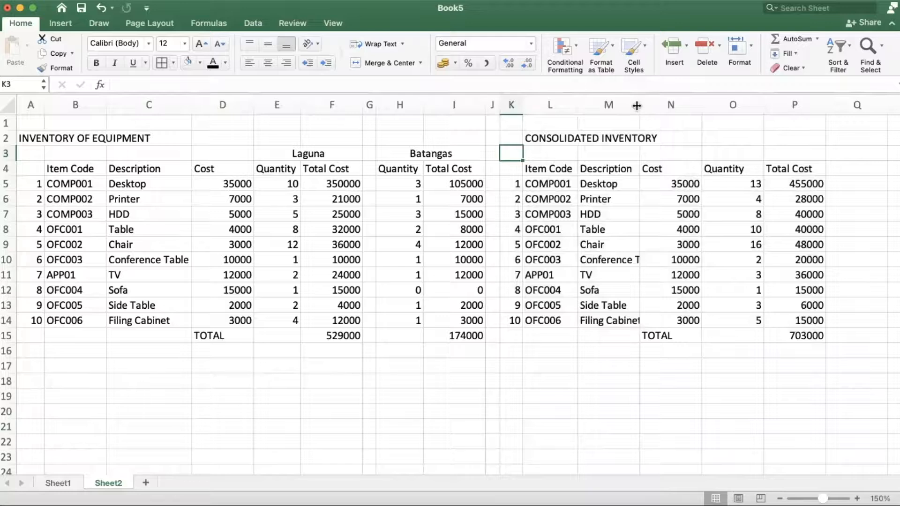
{"action": "left_click_drag", "start_coordinate": [641, 105], "coordinate": [663, 117]}
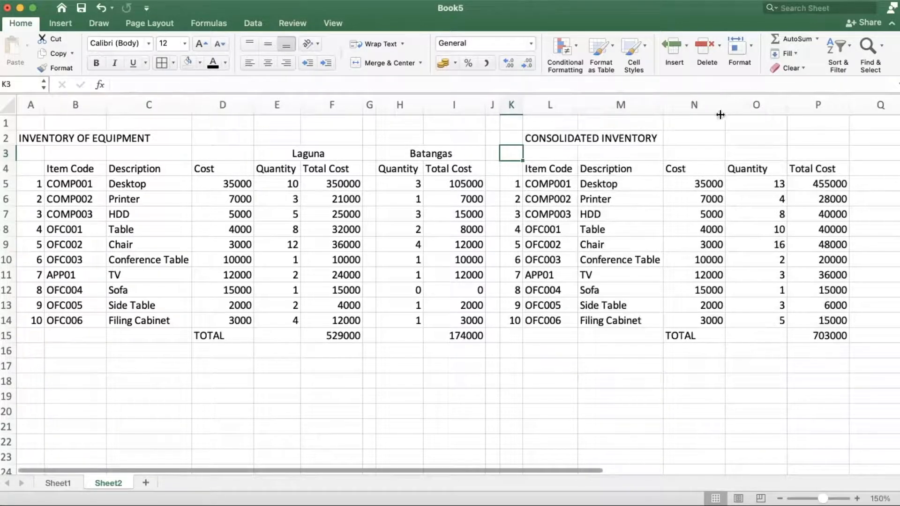
{"action": "left_click_drag", "start_coordinate": [726, 104], "coordinate": [702, 106]}
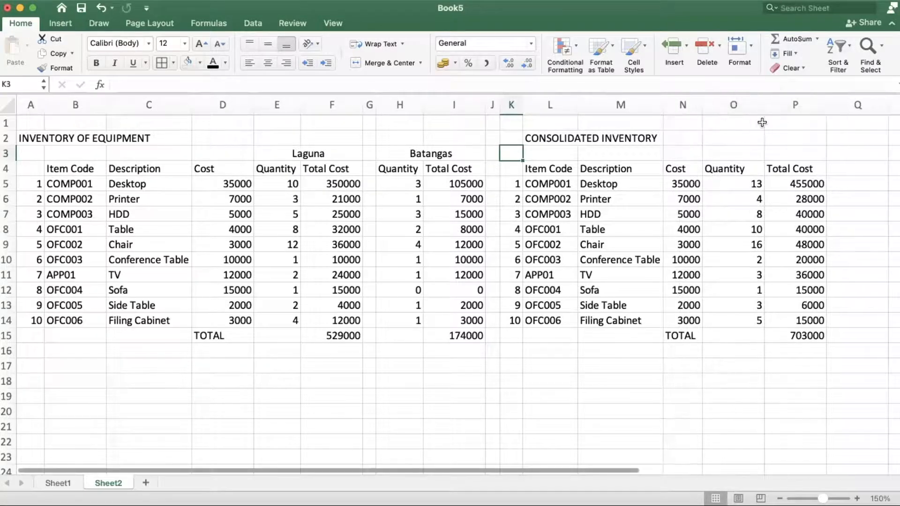
{"action": "left_click_drag", "start_coordinate": [765, 105], "coordinate": [748, 120]}
{"action": "left_click_drag", "start_coordinate": [806, 107], "coordinate": [799, 109]}
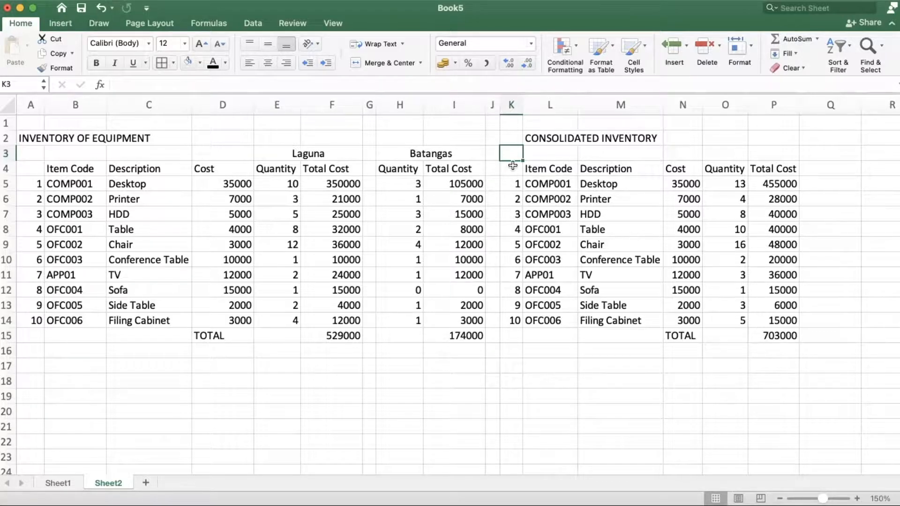
- Delete cells K4:N14 with the remaining cells shifted left, and widen column K to fit the Quantity heading
{"action": "left_click_drag", "start_coordinate": [513, 166], "coordinate": [667, 313]}
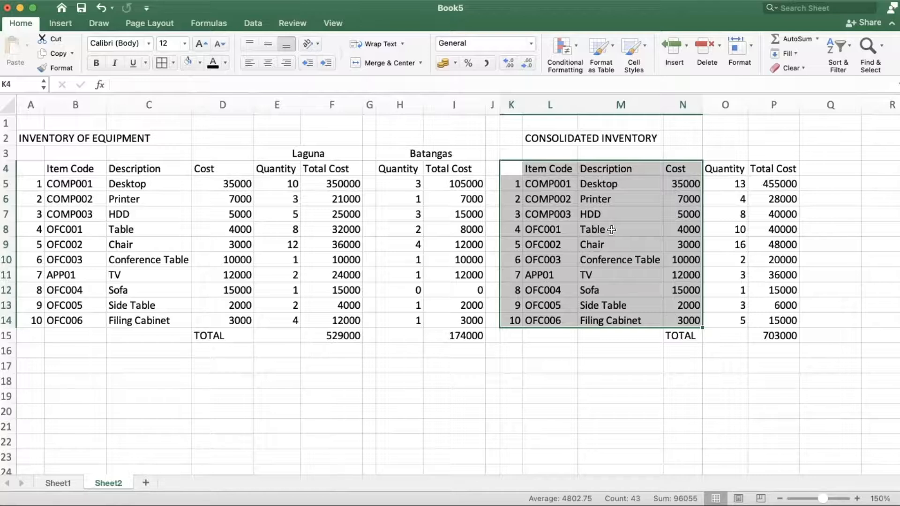
{"action": "right_click", "coordinate": [624, 183]}
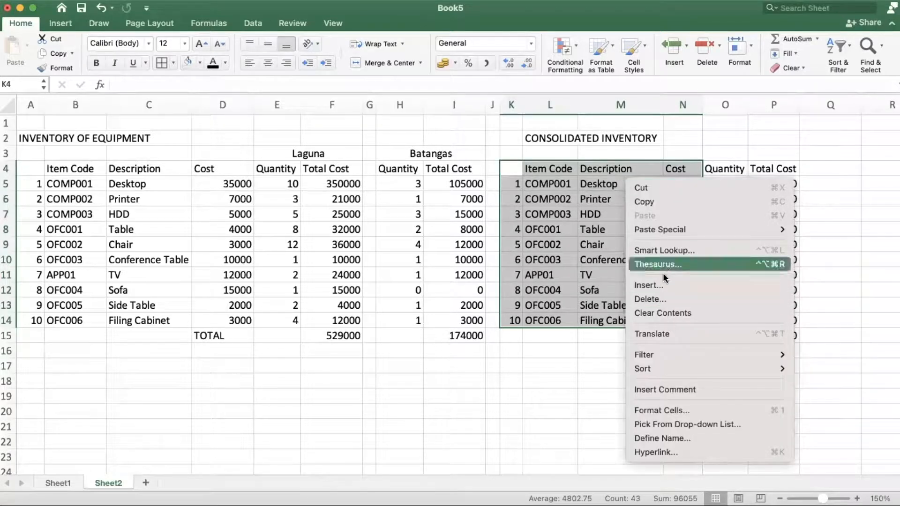
{"action": "left_click", "coordinate": [645, 298]}
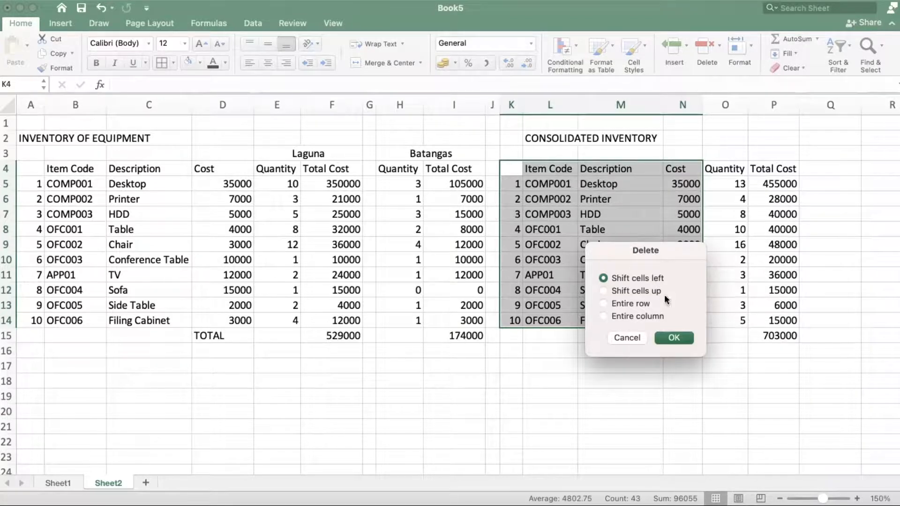
{"action": "left_click", "coordinate": [673, 337]}
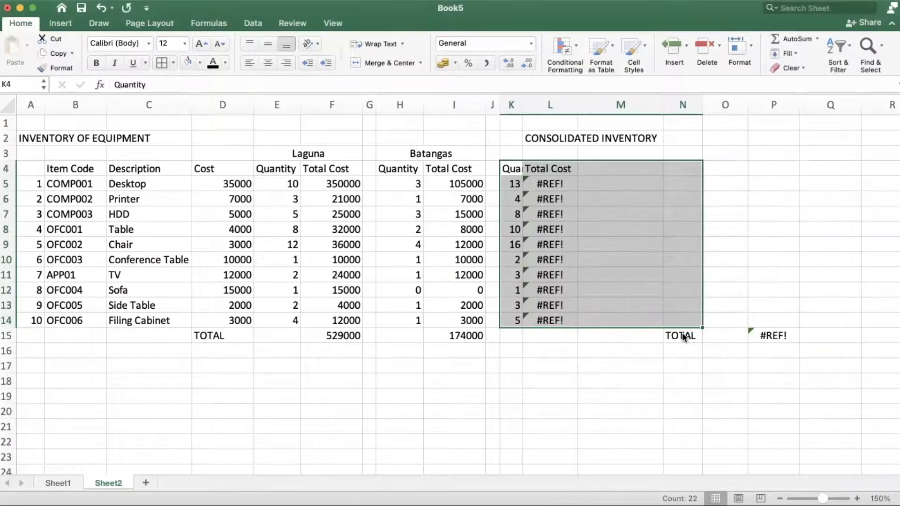
{"action": "left_click_drag", "start_coordinate": [522, 105], "coordinate": [545, 112]}
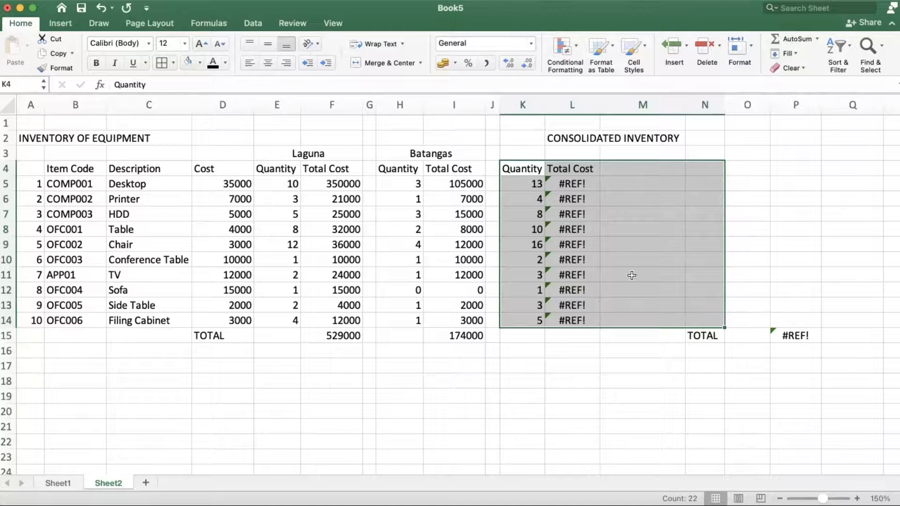
{"action": "left_click", "coordinate": [778, 228]}
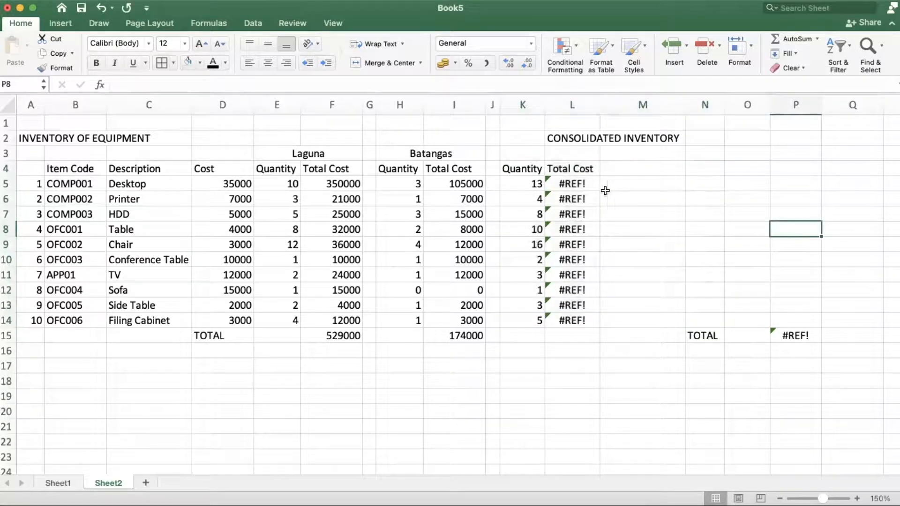
- Check the Total Cost formula in L5, and undo and redo the cell deletion and column K widening
{"action": "left_click", "coordinate": [575, 184]}
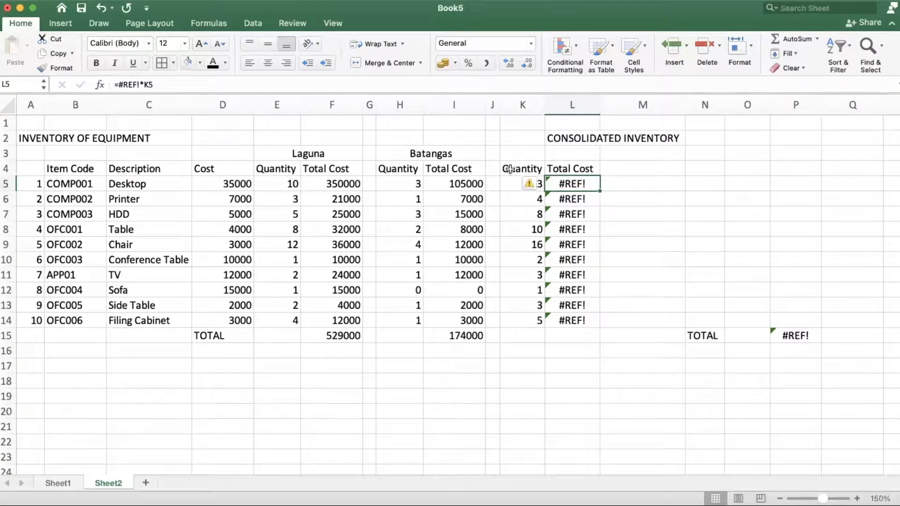
{"action": "left_click", "coordinate": [100, 8]}
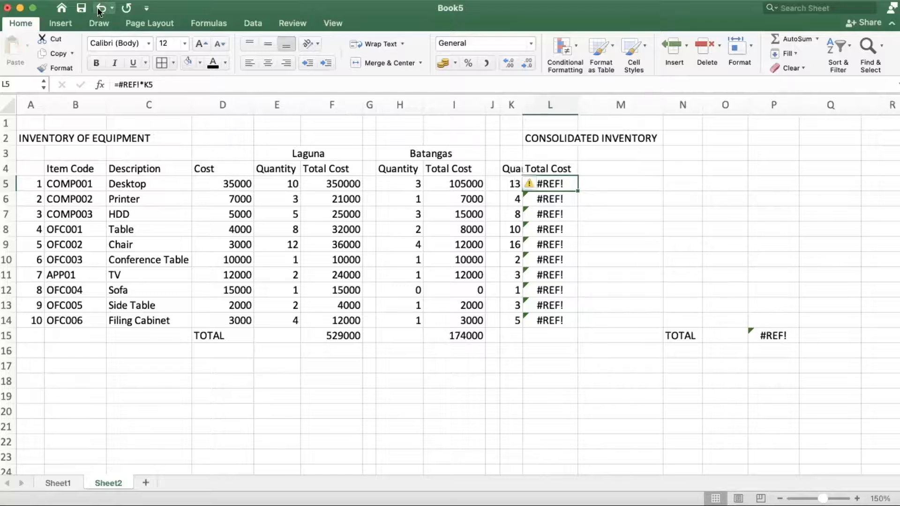
{"action": "left_click", "coordinate": [100, 9]}
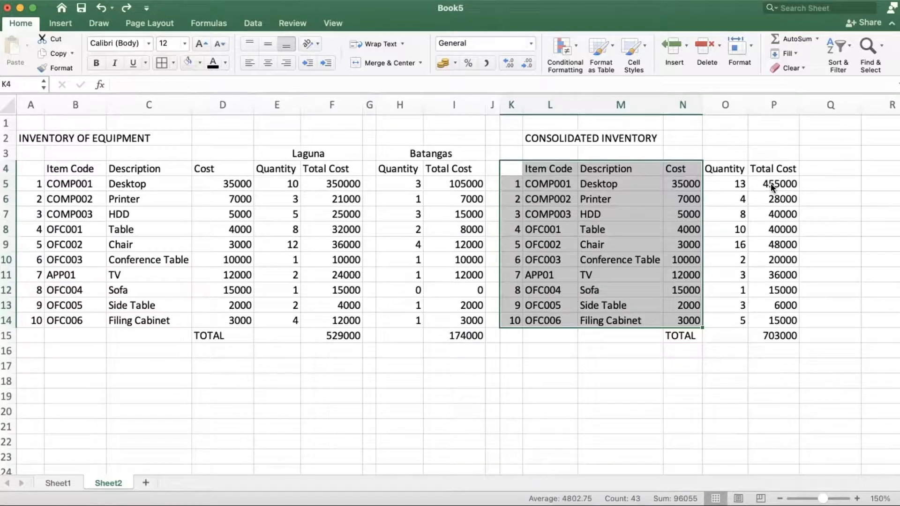
{"action": "left_click", "coordinate": [127, 8]}
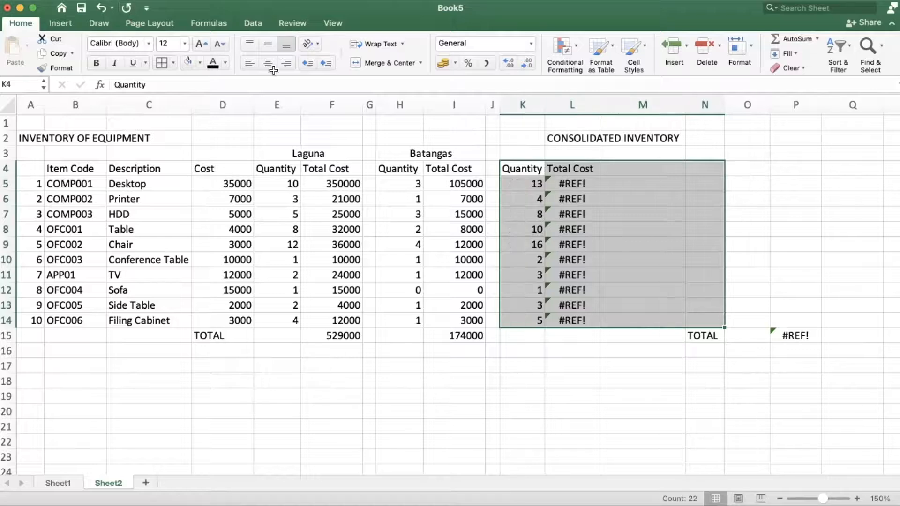
- Enter =K5*D5 as the consolidated Total Cost in L5 and fill the formula down to L14
{"action": "left_click", "coordinate": [566, 184]}
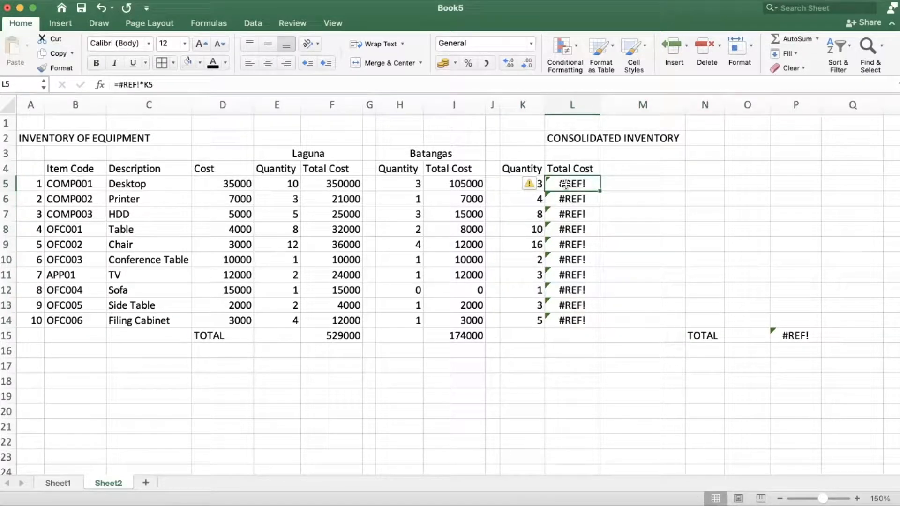
{"action": "type", "text": "="}
{"action": "left_click", "coordinate": [510, 183]}
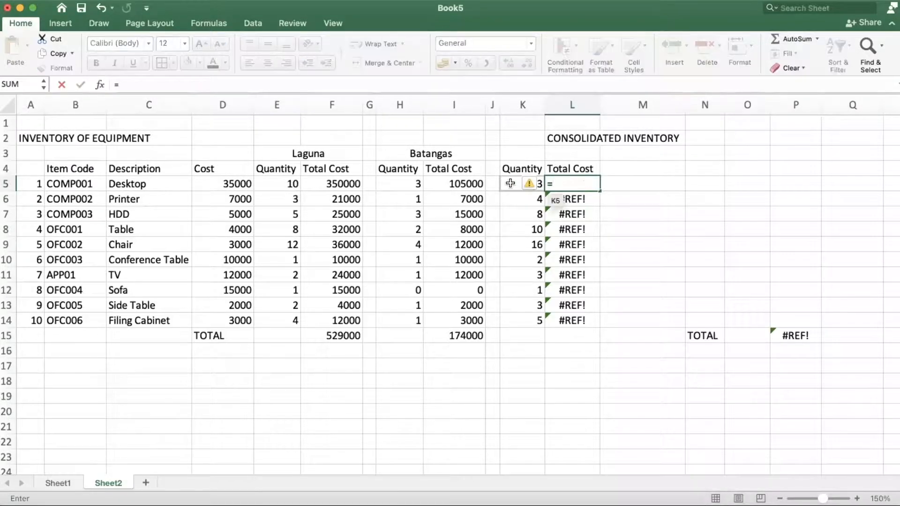
{"action": "type", "text": "*"}
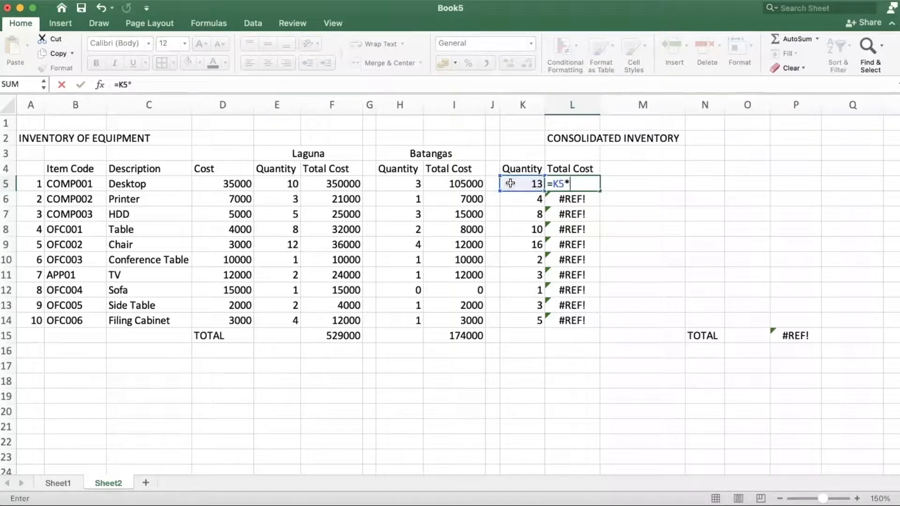
{"action": "left_click", "coordinate": [227, 185]}
{"action": "key", "text": "Return"}
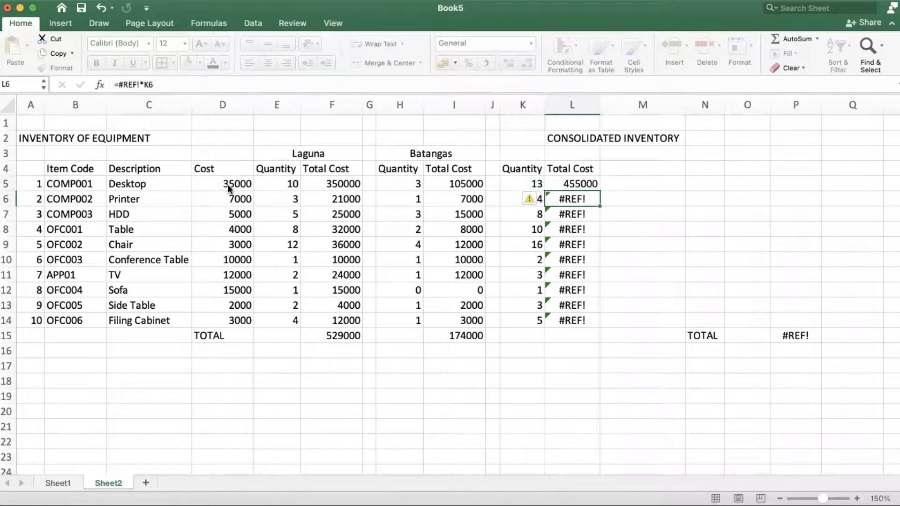
{"action": "left_click", "coordinate": [580, 183]}
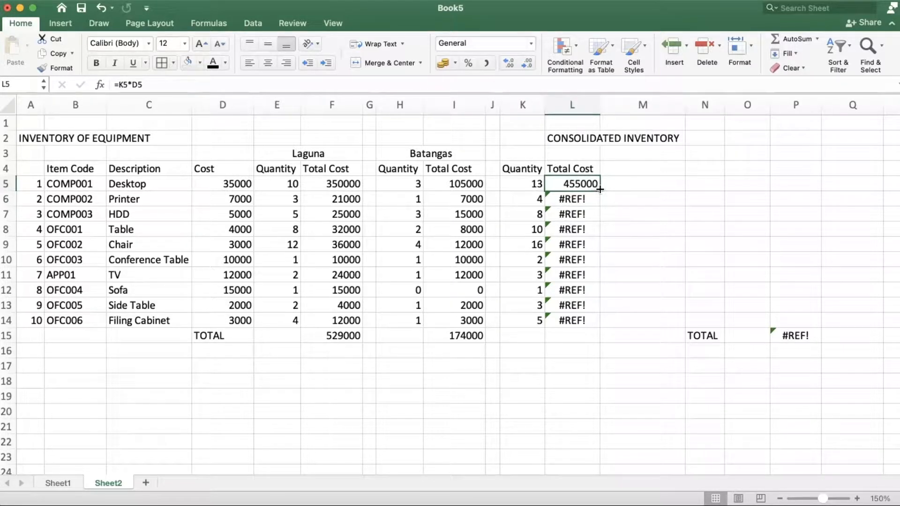
{"action": "left_click_drag", "start_coordinate": [599, 189], "coordinate": [594, 321]}
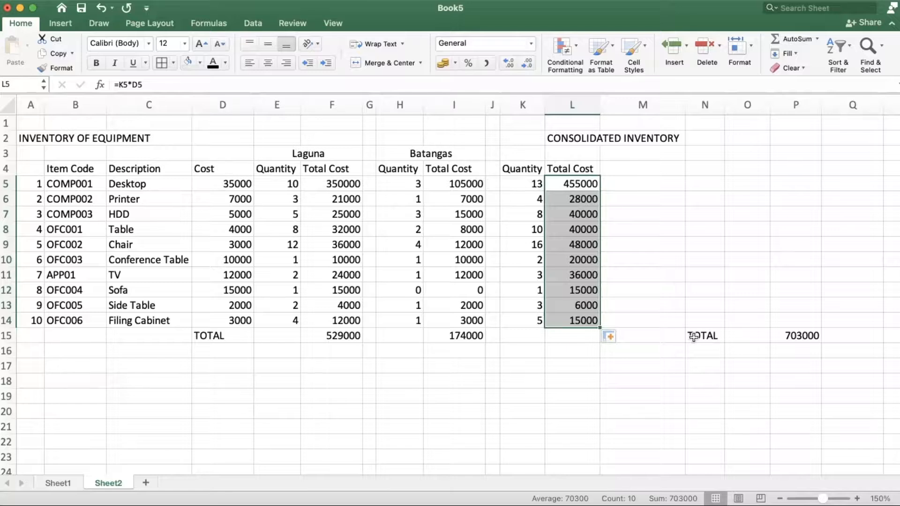
- Move the TOTAL label and the consolidated sum from N15:P15 to the range starting at K15
{"action": "left_click_drag", "start_coordinate": [703, 338], "coordinate": [792, 337]}
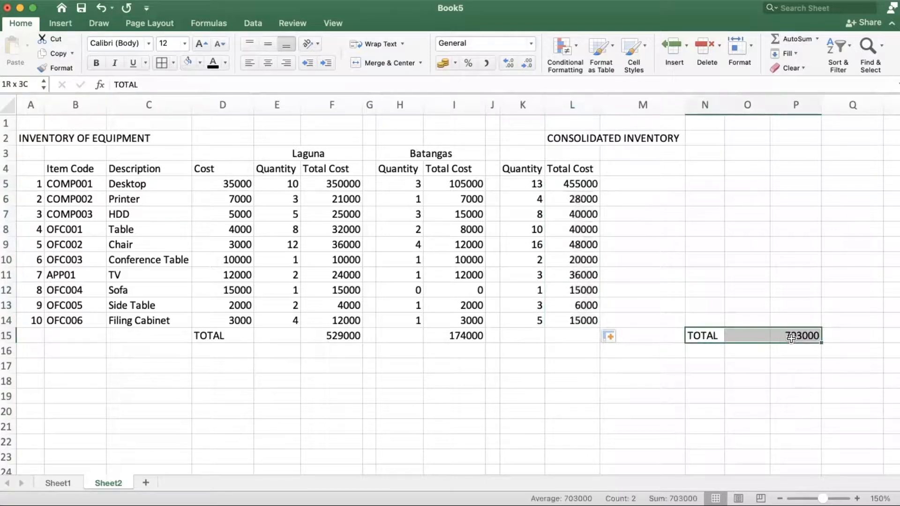
{"action": "key", "text": "super+c"}
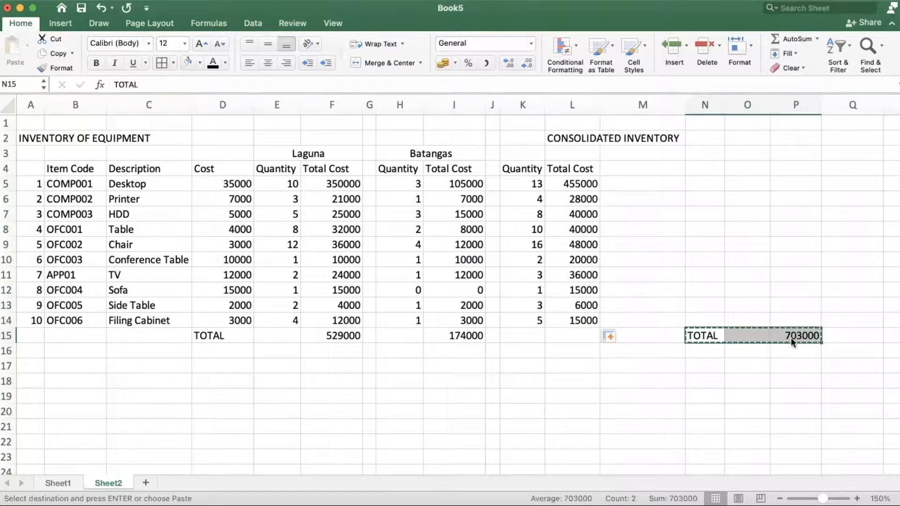
{"action": "left_click", "coordinate": [529, 336]}
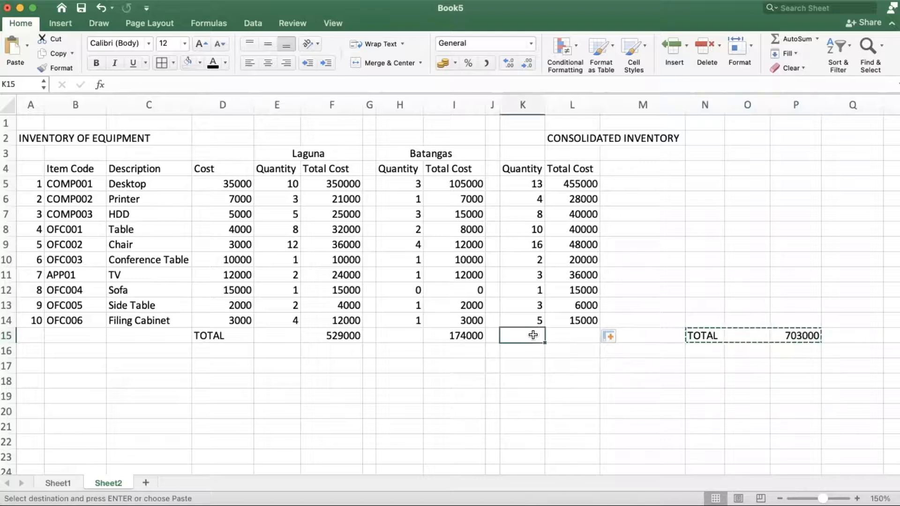
{"action": "key", "text": "Return"}
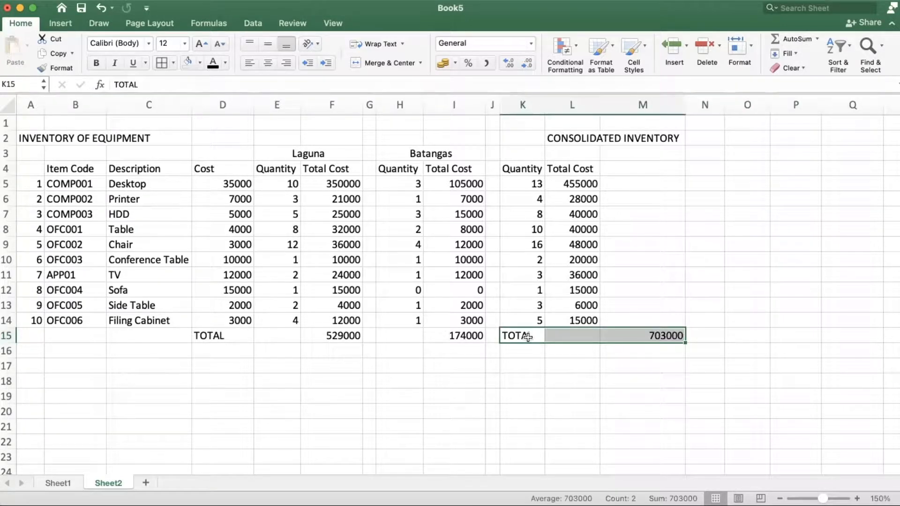
- Clear the TOTAL label in K15 and move the consolidated sum from M15 to L15, under Total Cost
{"action": "left_click", "coordinate": [528, 336]}
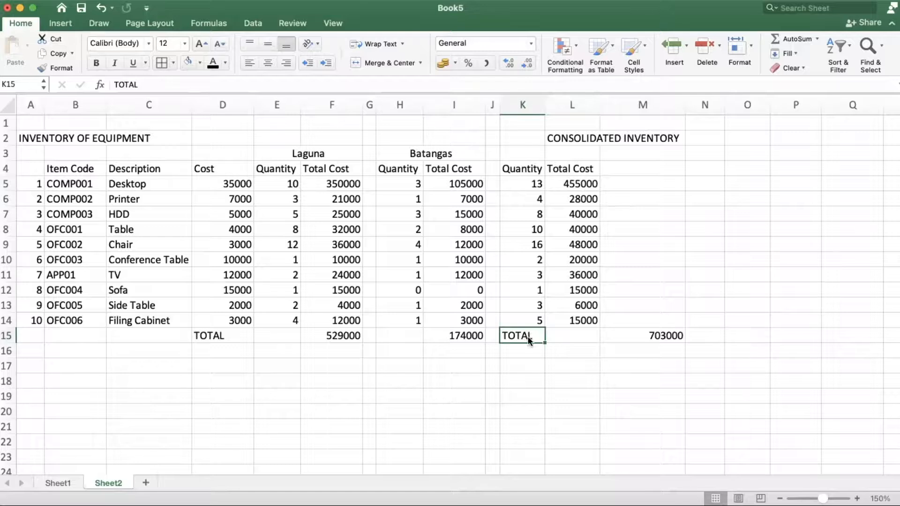
{"action": "key", "text": "Delete"}
{"action": "left_click", "coordinate": [651, 338]}
{"action": "key", "text": "super+x"}
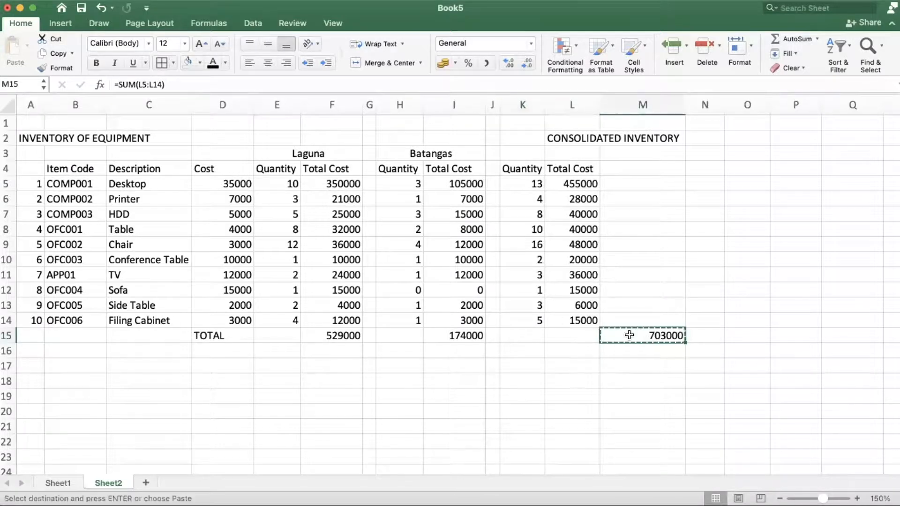
{"action": "left_click", "coordinate": [566, 334]}
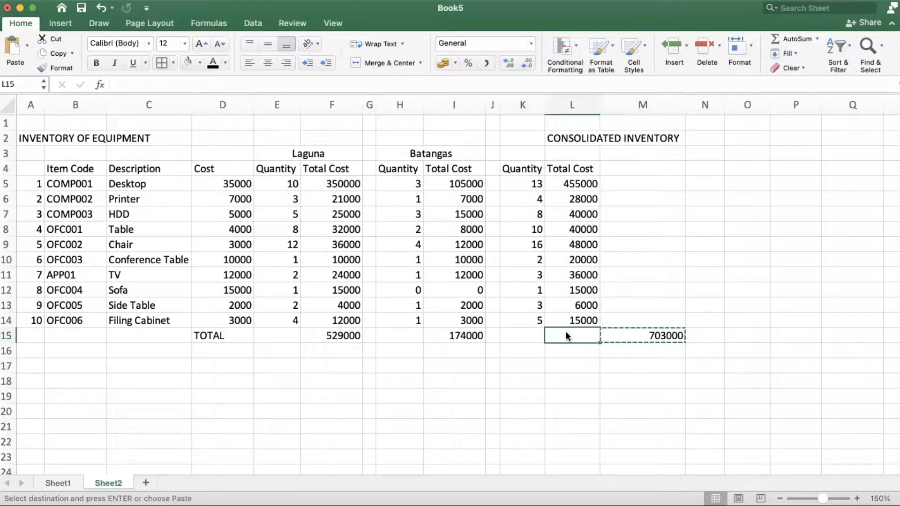
{"action": "key", "text": "super+v"}
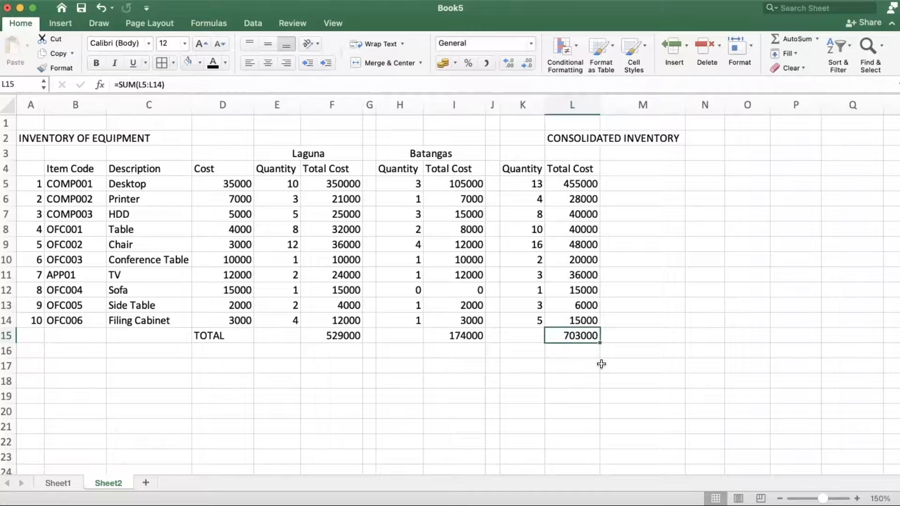
- Make the whole total row, row 15, bold
{"action": "left_click", "coordinate": [9, 334]}
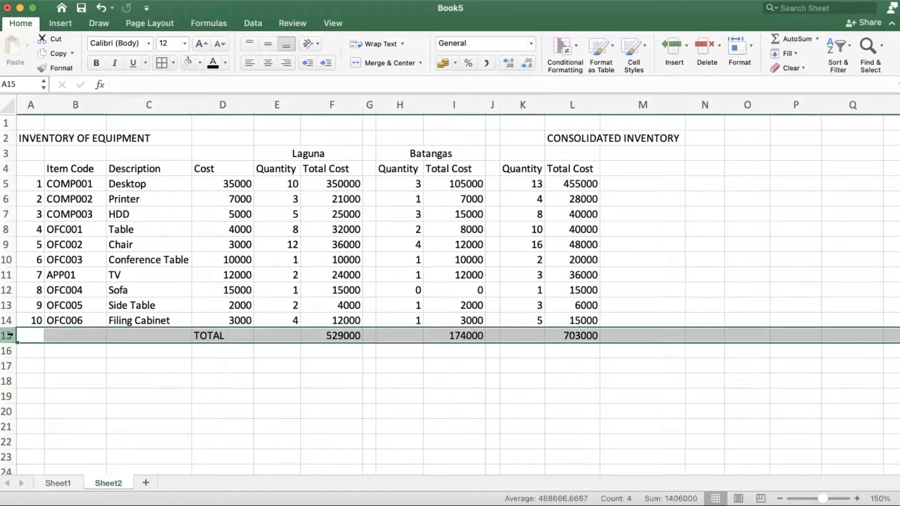
{"action": "left_click", "coordinate": [64, 378]}
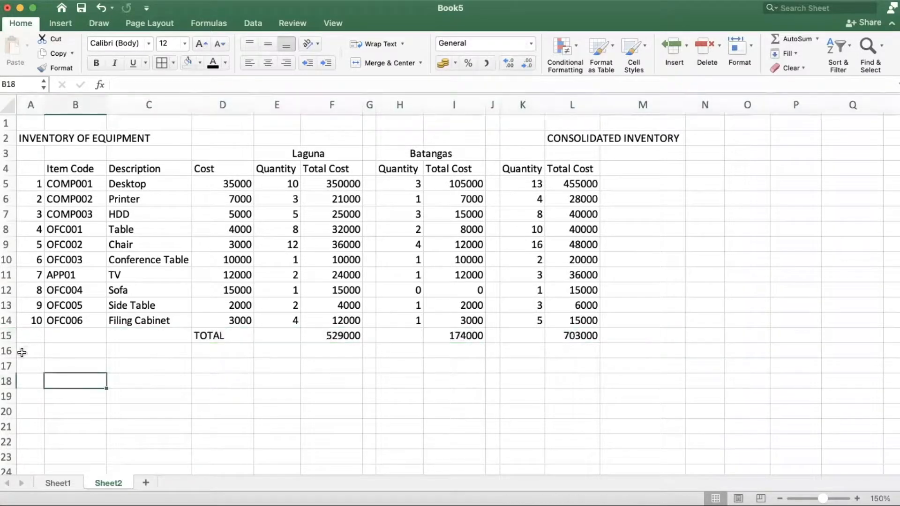
{"action": "left_click", "coordinate": [6, 335]}
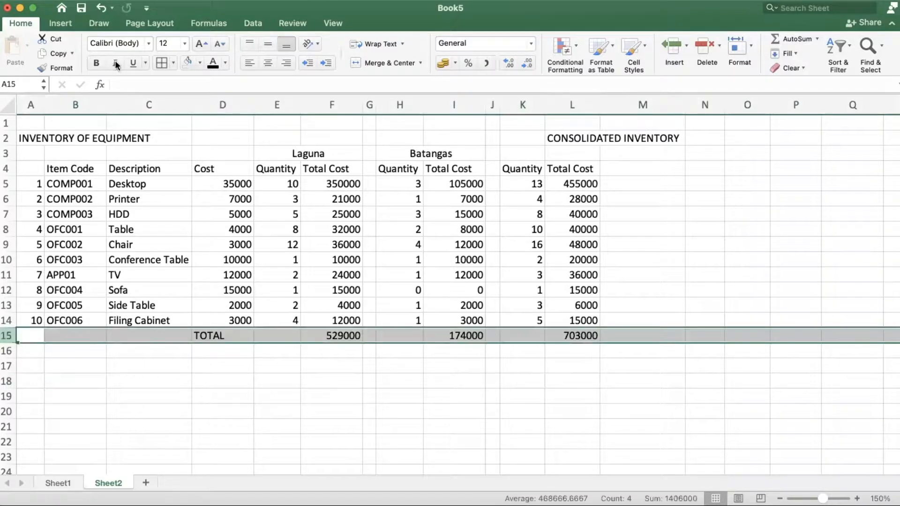
{"action": "left_click", "coordinate": [96, 63]}
{"action": "left_click", "coordinate": [385, 408]}
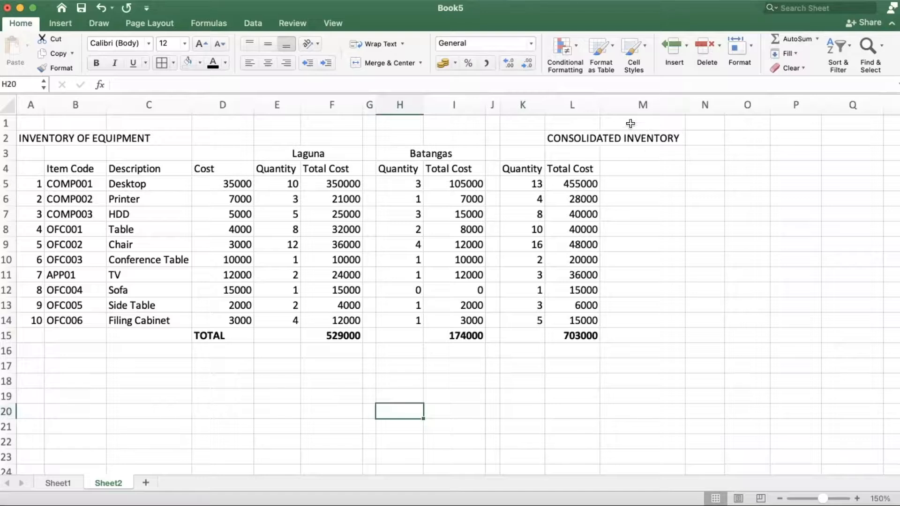
- Move the CONSOLIDATED INVENTORY title from L2 to K2, above the Quantity column
{"action": "left_click", "coordinate": [584, 139]}
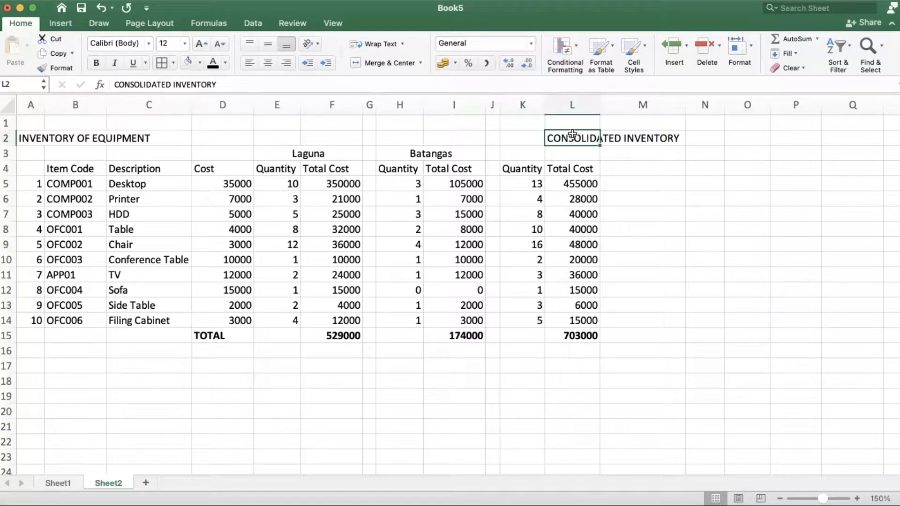
{"action": "key", "text": "super+c"}
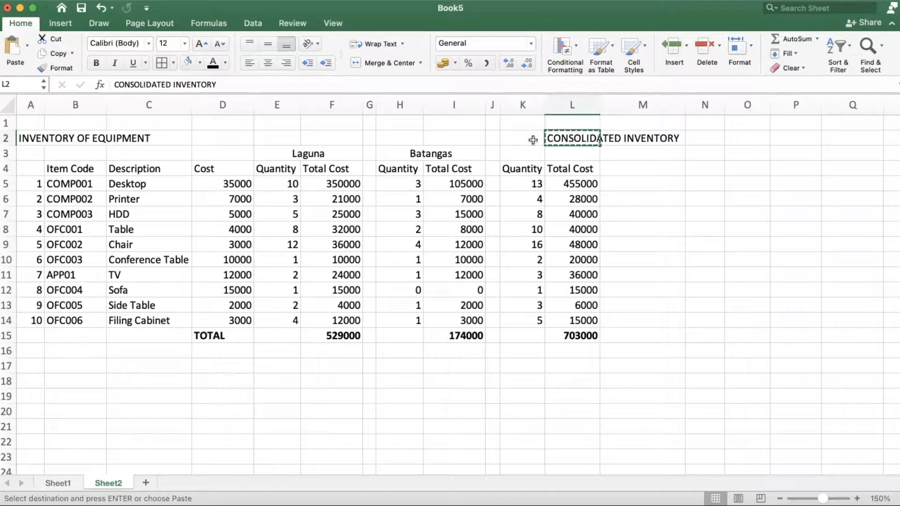
{"action": "left_click", "coordinate": [533, 139]}
{"action": "key", "text": "Return"}
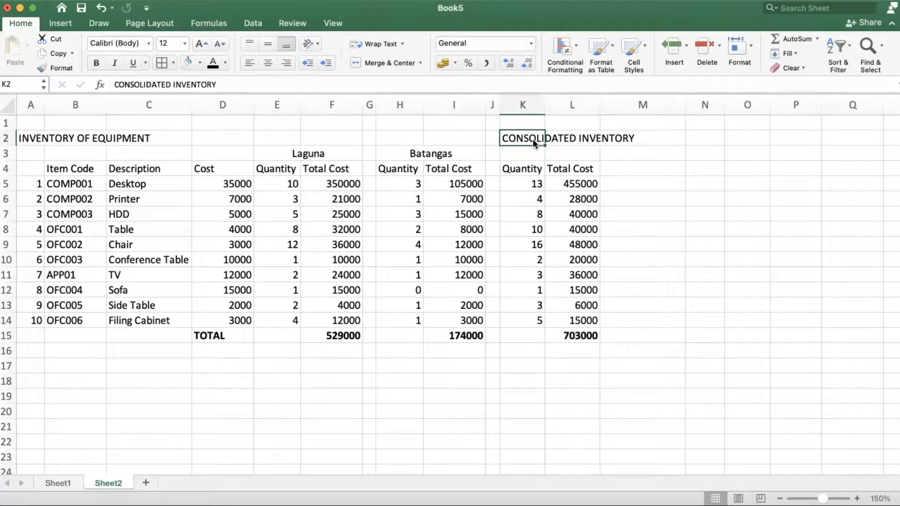
- Widen columns L and K, and merge and center the CONSOLIDATED INVENTORY title across K2:L2
{"action": "left_click_drag", "start_coordinate": [598, 107], "coordinate": [638, 107]}
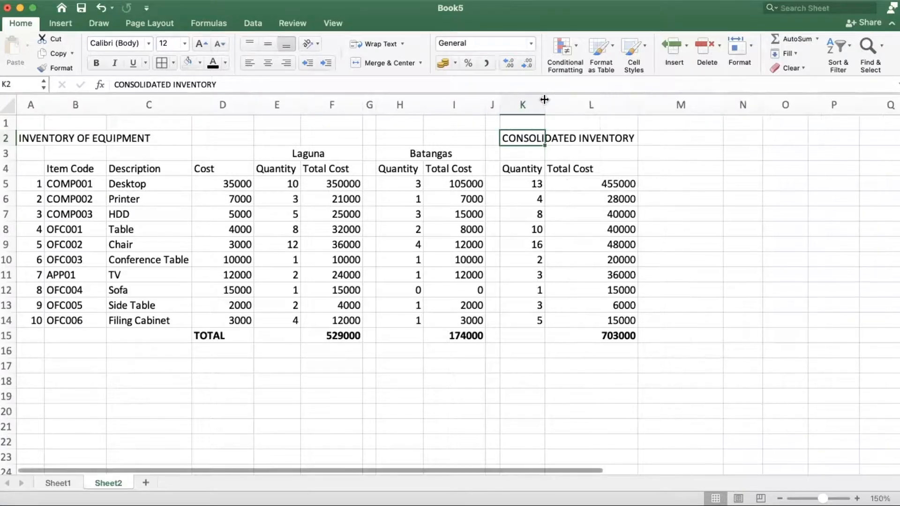
{"action": "left_click_drag", "start_coordinate": [545, 99], "coordinate": [562, 99]}
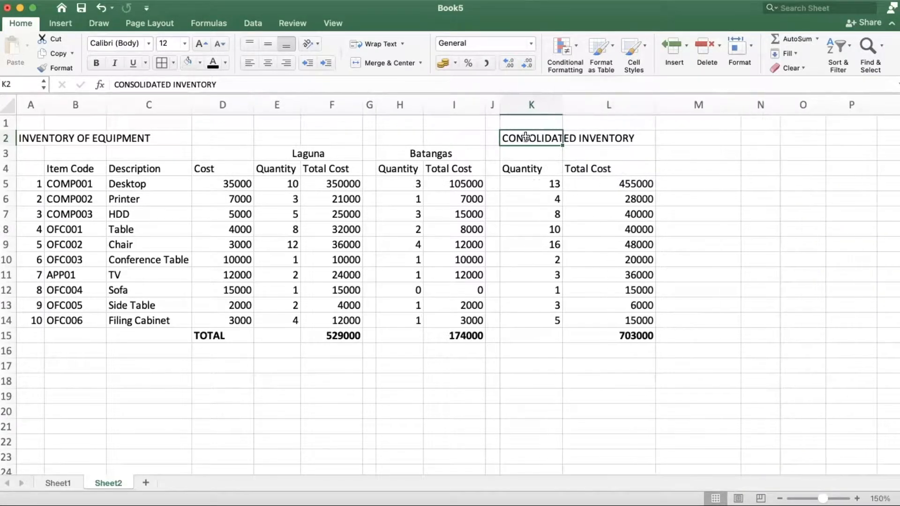
{"action": "left_click_drag", "start_coordinate": [526, 137], "coordinate": [598, 140]}
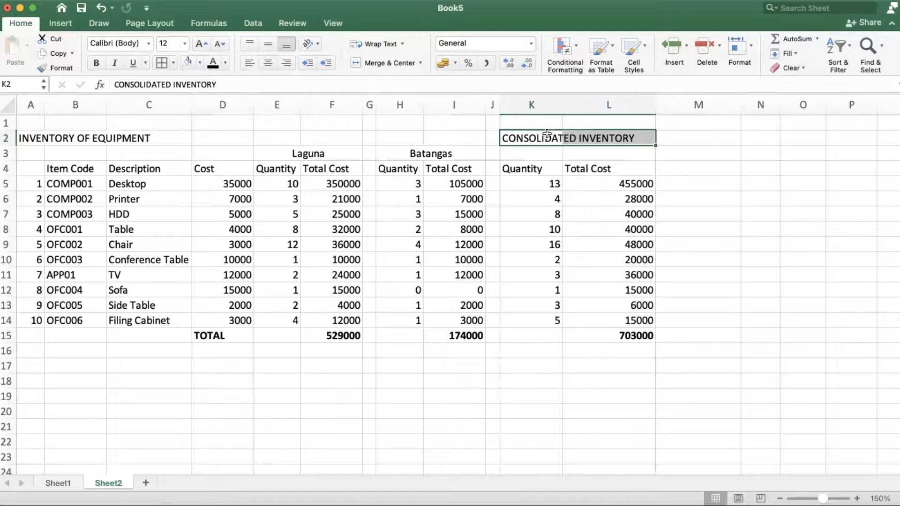
{"action": "left_click", "coordinate": [391, 61]}
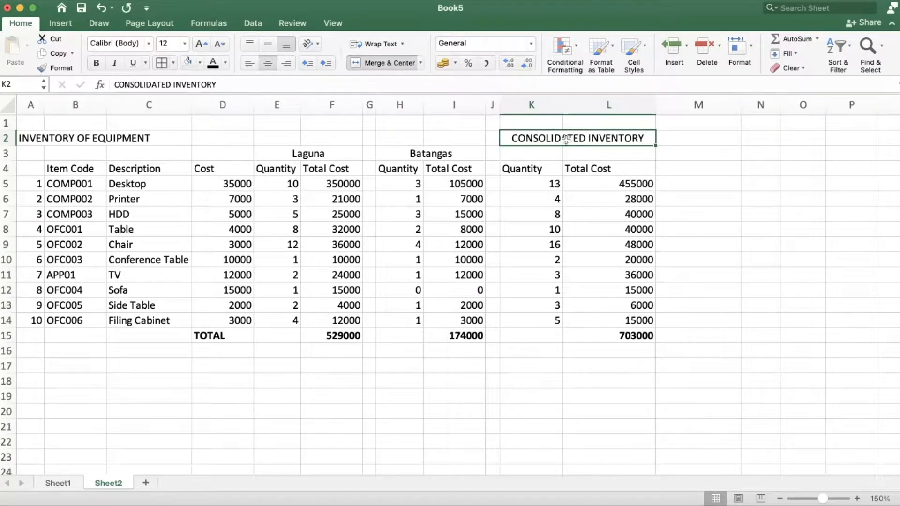
- Move the merged CONSOLIDATED INVENTORY title from K2 down to K3, level with the Laguna and Batangas headings
{"action": "key", "text": "super+c"}
{"action": "left_click", "coordinate": [522, 156]}
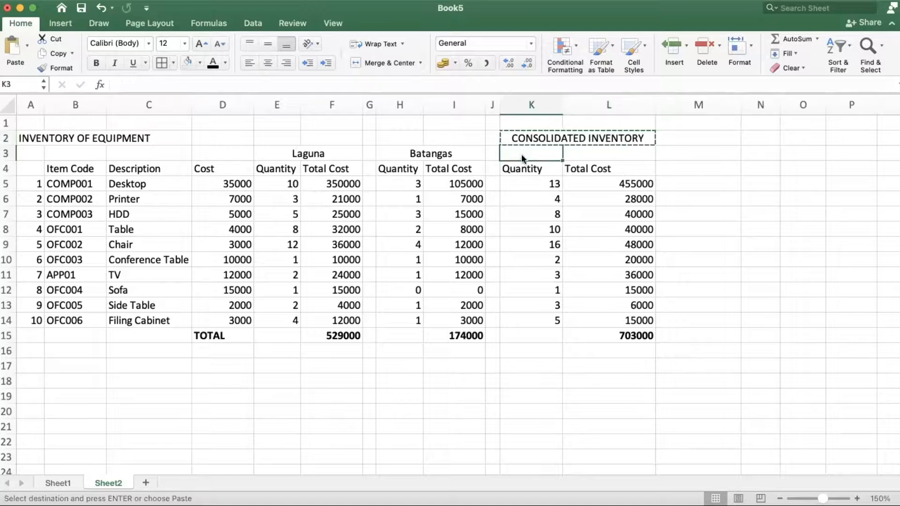
{"action": "key", "text": "Return"}
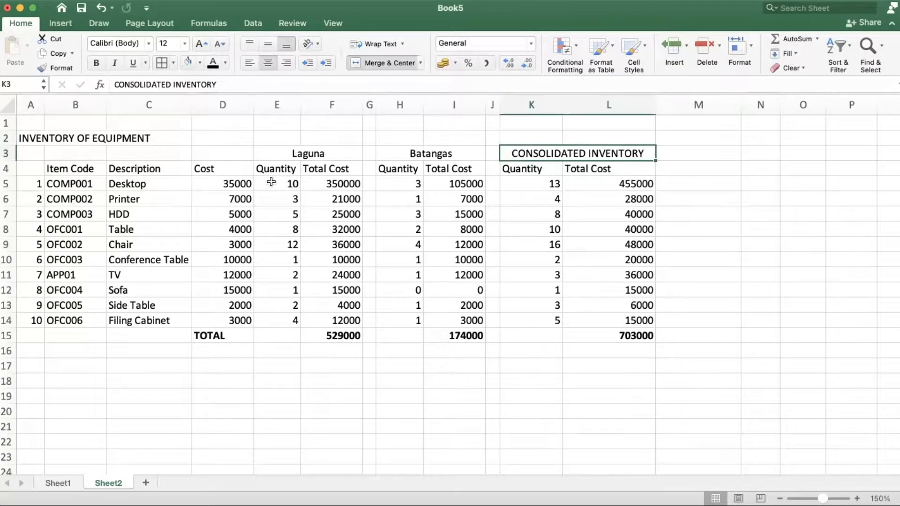
- Move the INVENTORY OF EQUIPMENT title from A2 up to A1
{"action": "left_click", "coordinate": [27, 136]}
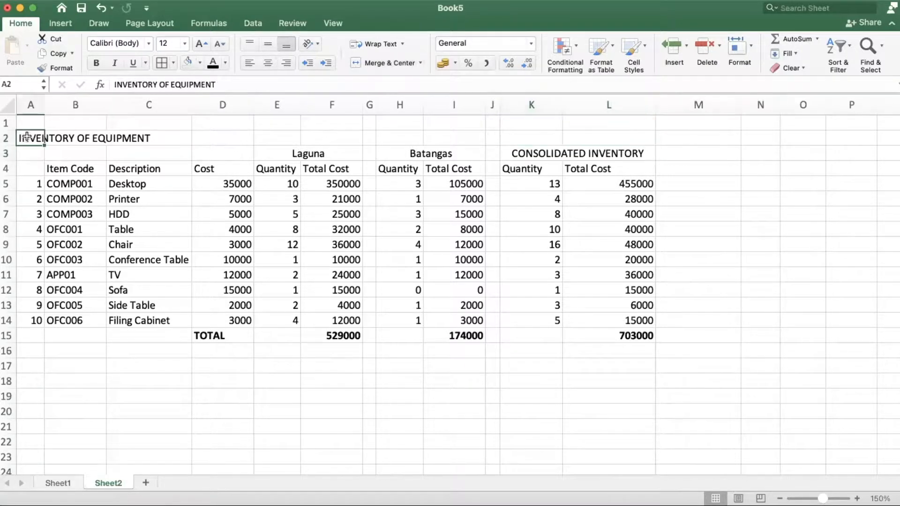
{"action": "key", "text": "super+c"}
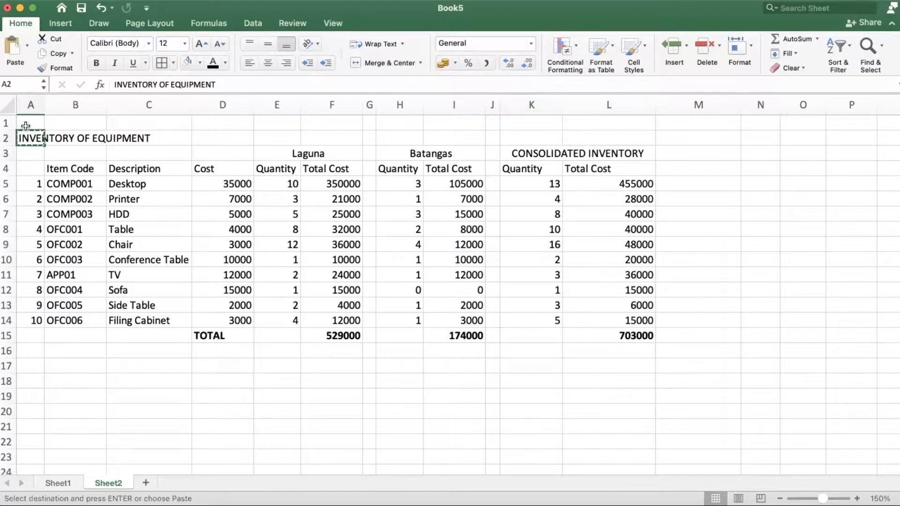
{"action": "left_click", "coordinate": [25, 126]}
{"action": "key", "text": "Return"}
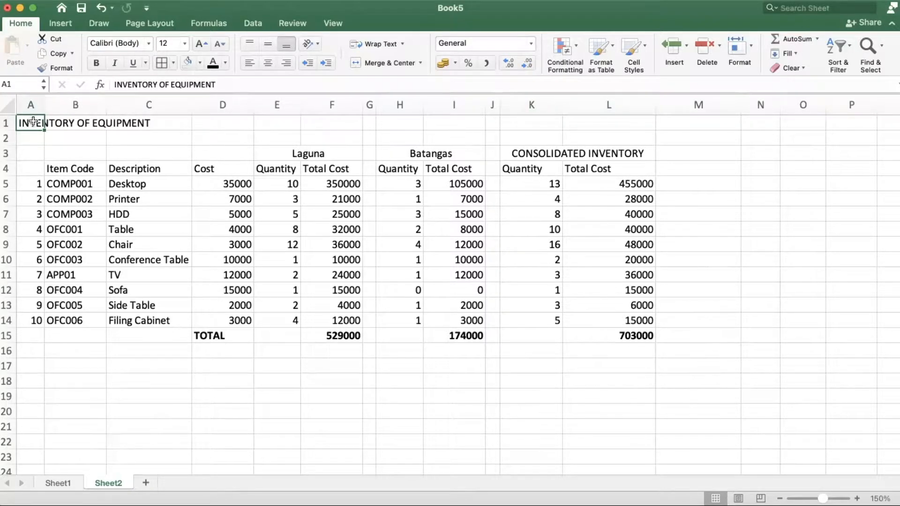
- Make the INVENTORY OF EQUIPMENT title 16-point bold, and merge and center it across A1:L1
{"action": "left_click", "coordinate": [185, 43]}
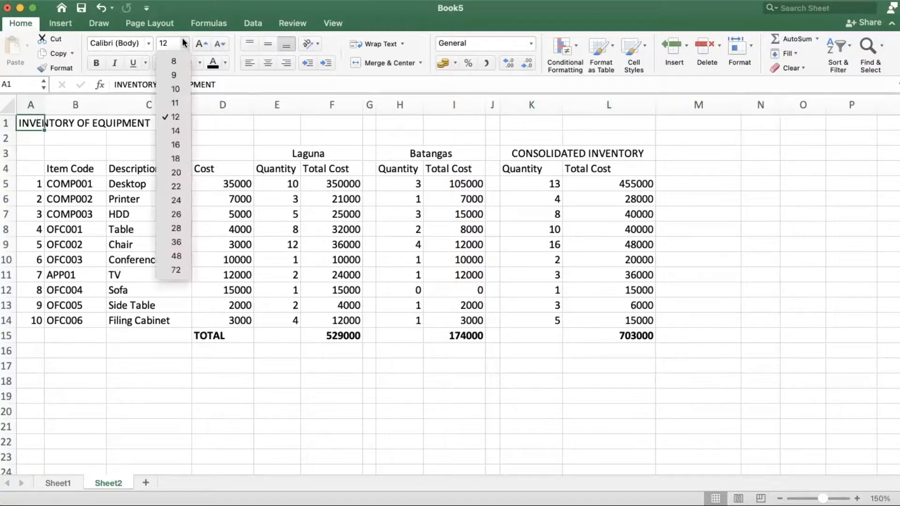
{"action": "left_click", "coordinate": [170, 145]}
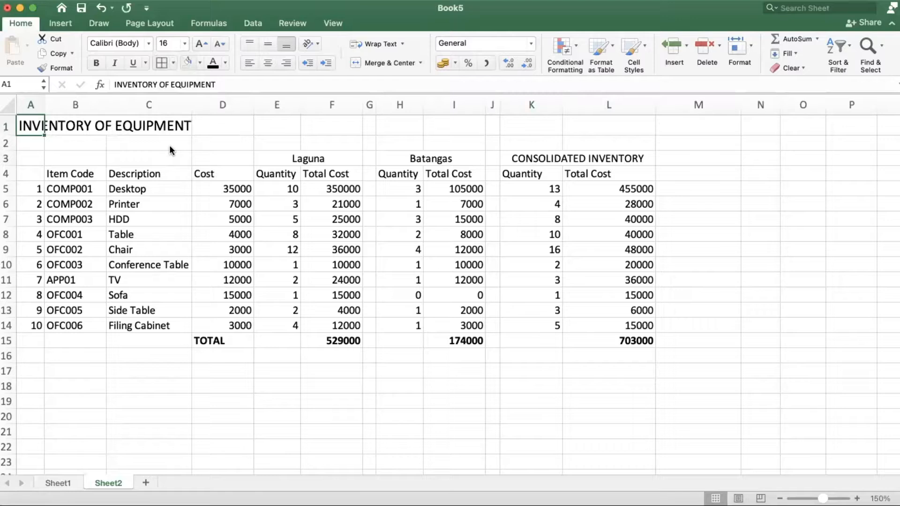
{"action": "left_click", "coordinate": [98, 63]}
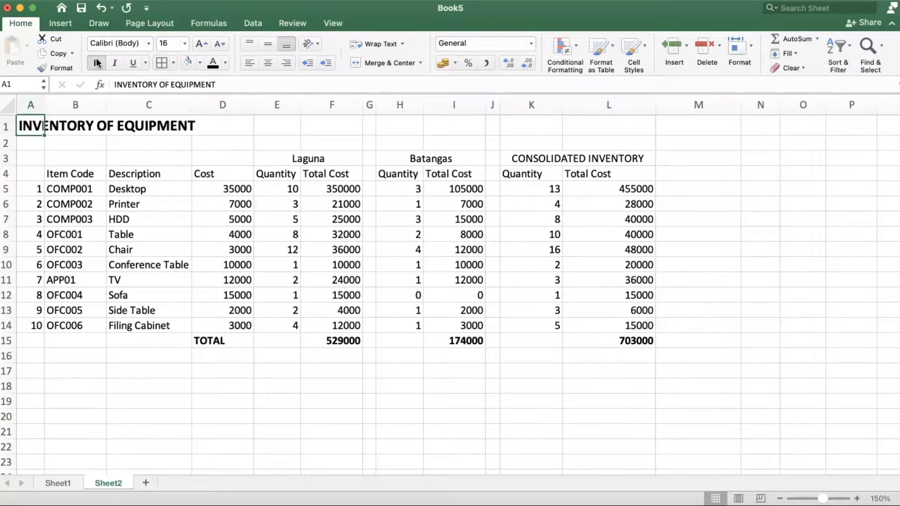
{"action": "left_click", "coordinate": [104, 148]}
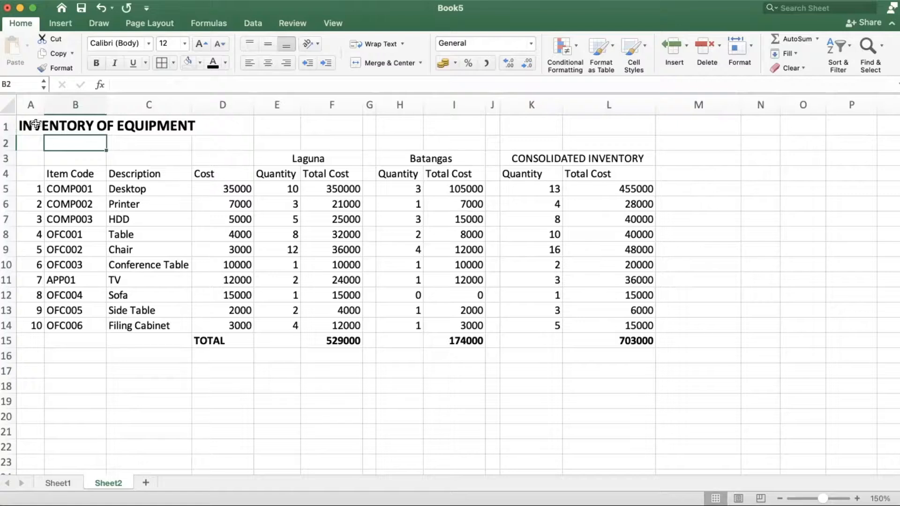
{"action": "left_click_drag", "start_coordinate": [35, 125], "coordinate": [605, 126]}
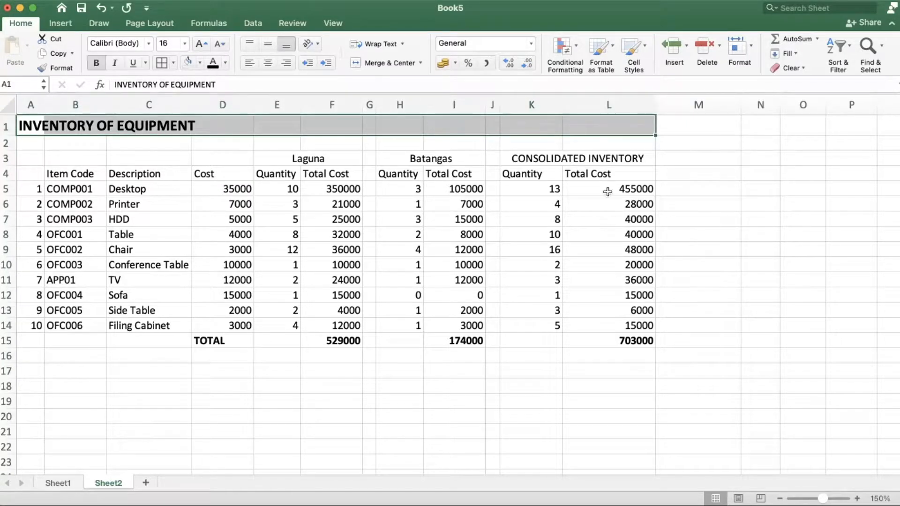
{"action": "left_click", "coordinate": [395, 66]}
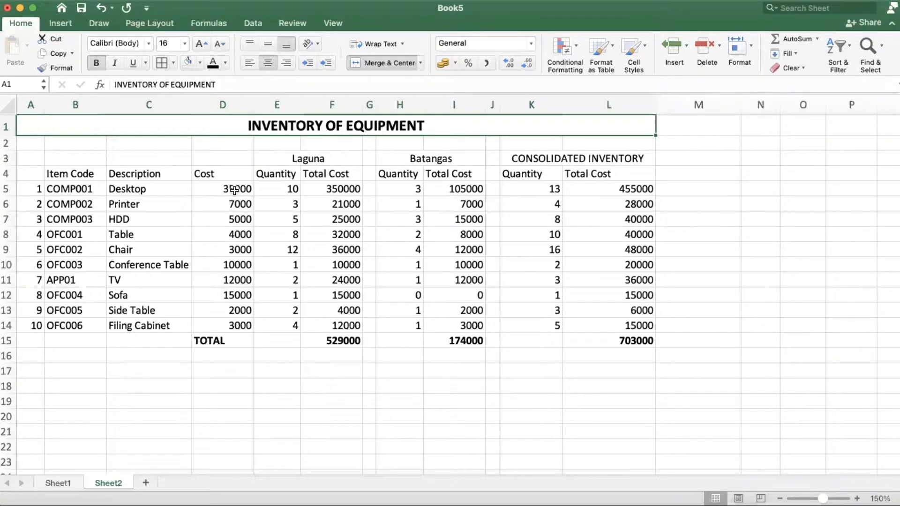
{"action": "left_click_drag", "start_coordinate": [235, 189], "coordinate": [227, 323]}
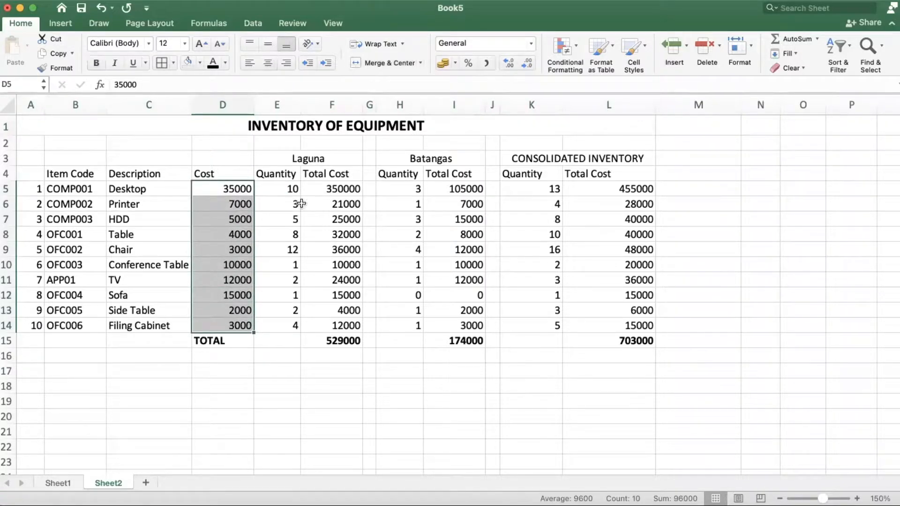
{"action": "left_click_drag", "start_coordinate": [349, 188], "coordinate": [343, 323]}
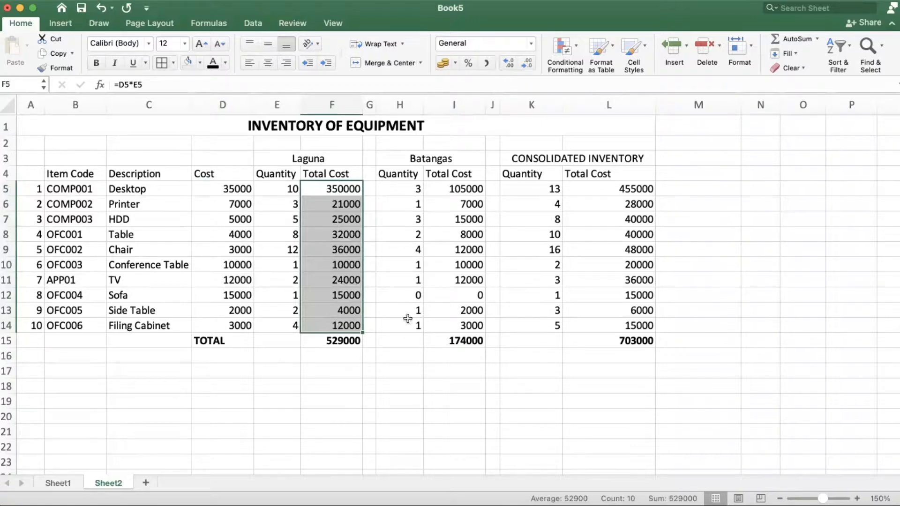
{"action": "left_click", "coordinate": [407, 190]}
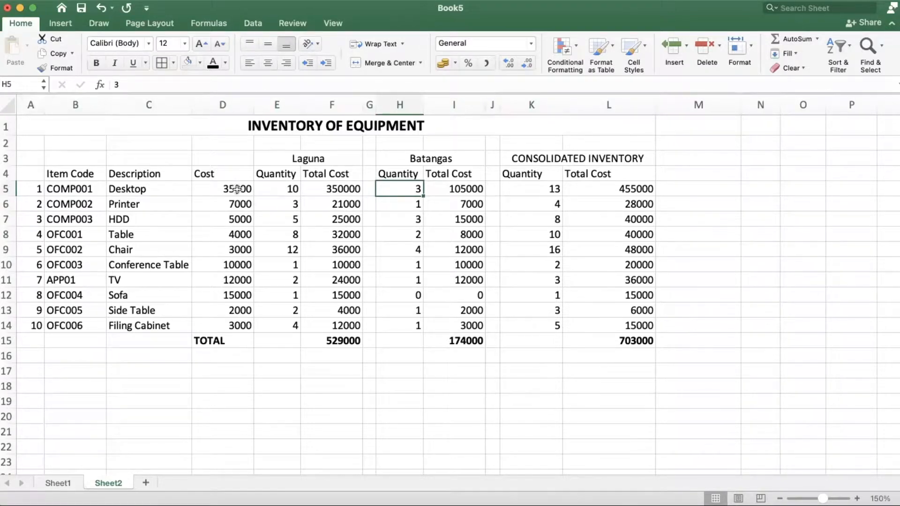
- Format the unit costs in D5:D14 as Currency with the ₱ symbol and 0 decimal places
{"action": "left_click_drag", "start_coordinate": [238, 186], "coordinate": [229, 323]}
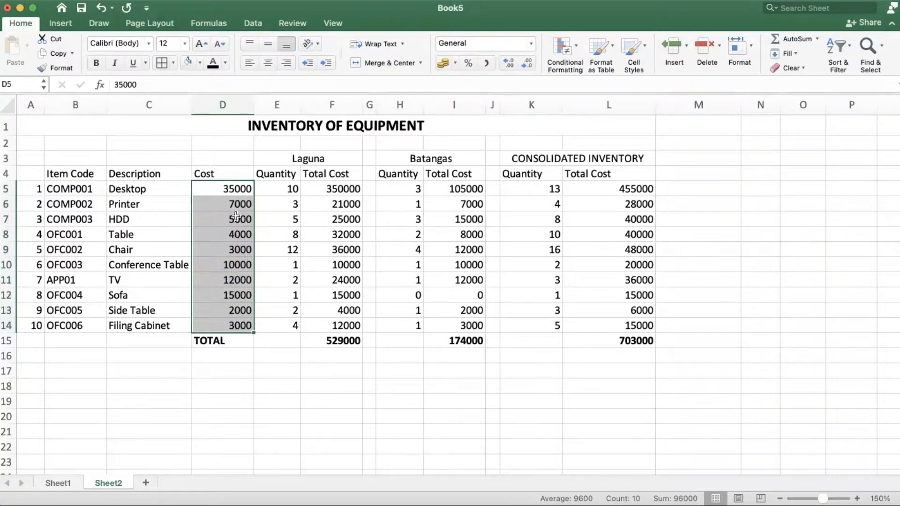
{"action": "left_click_drag", "start_coordinate": [234, 190], "coordinate": [229, 328]}
{"action": "right_click", "coordinate": [224, 226]}
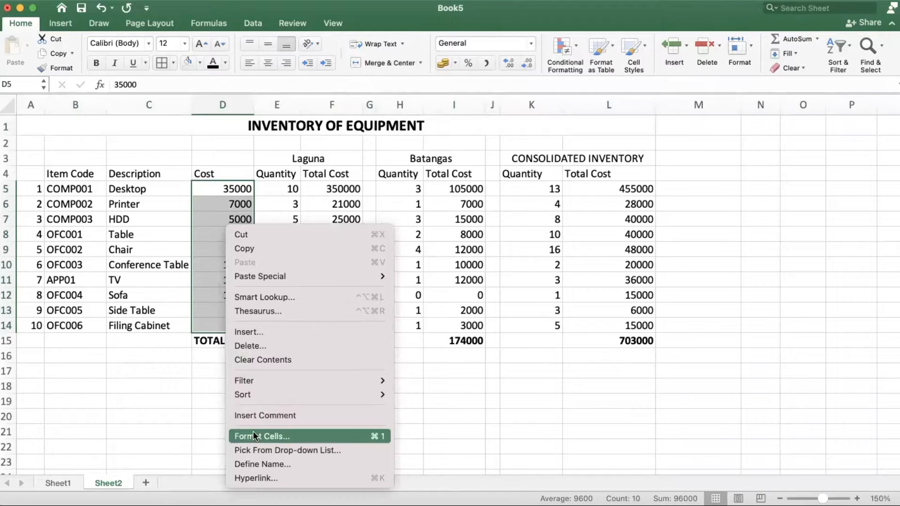
{"action": "left_click", "coordinate": [283, 437]}
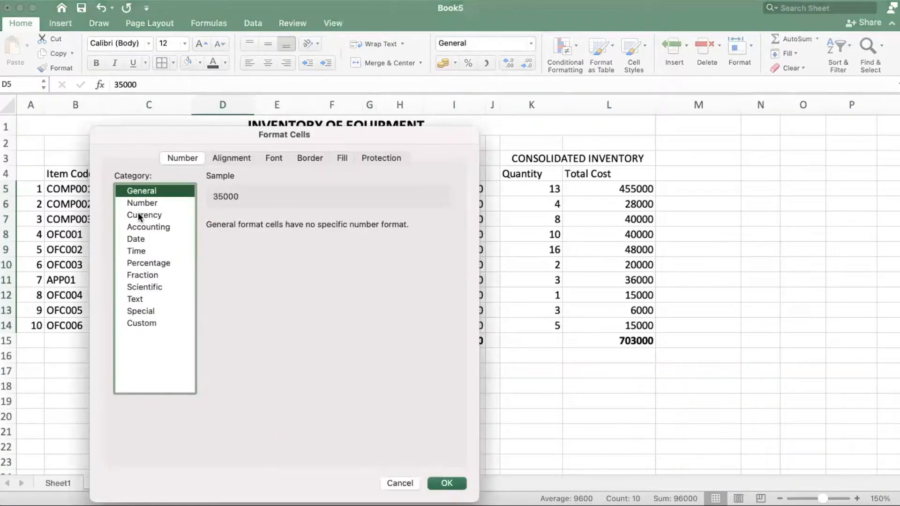
{"action": "left_click", "coordinate": [138, 214]}
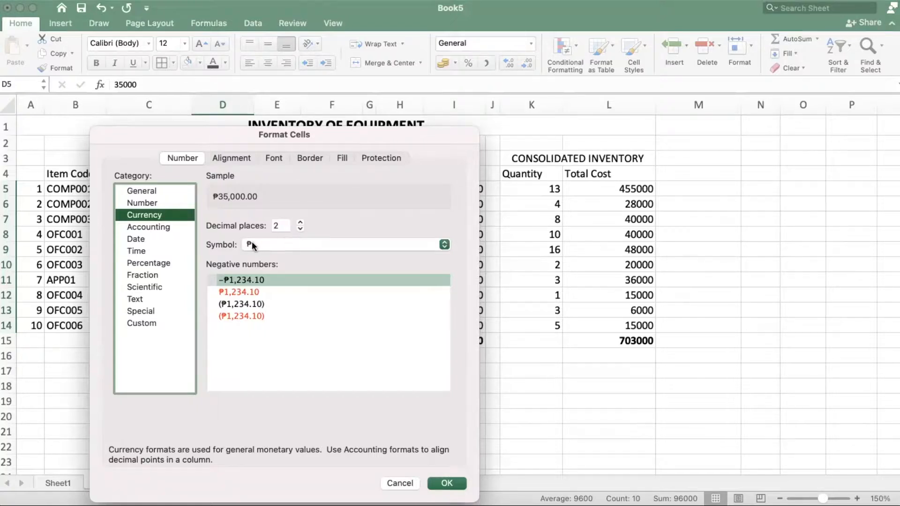
{"action": "left_click", "coordinate": [300, 229]}
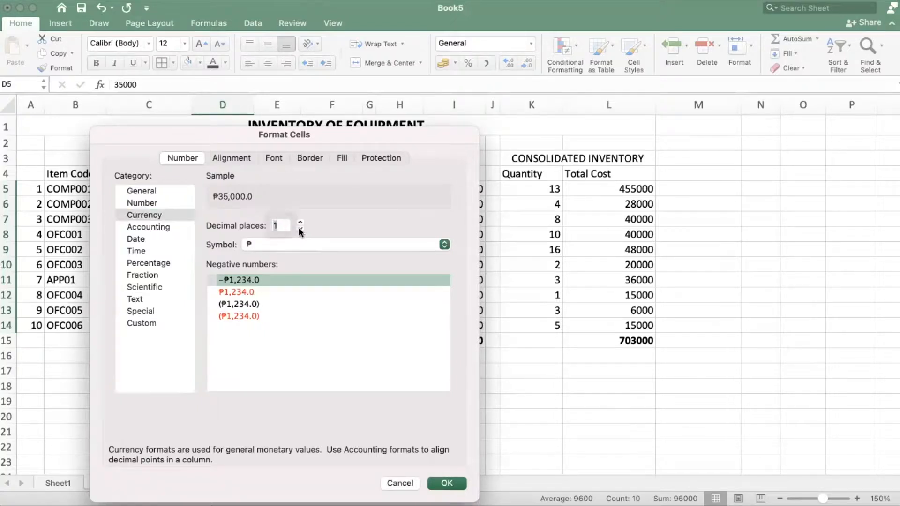
{"action": "left_click", "coordinate": [300, 228]}
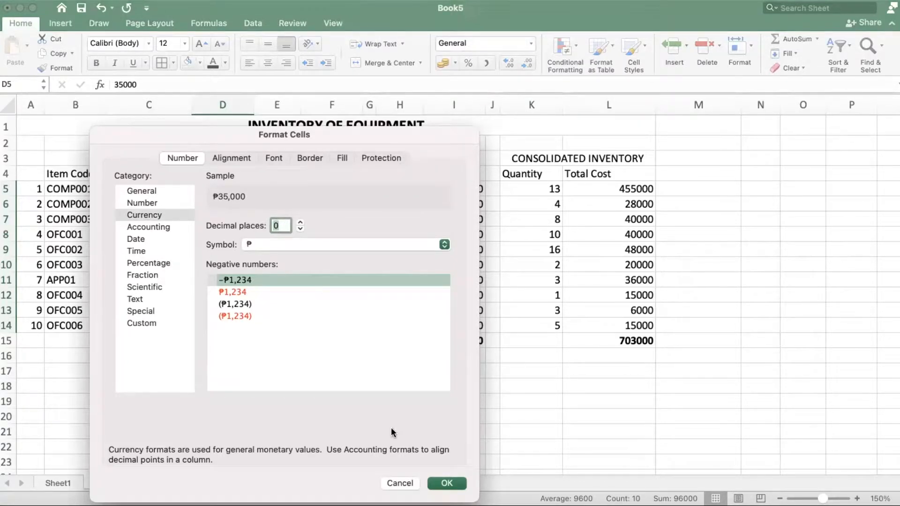
{"action": "left_click", "coordinate": [448, 484]}
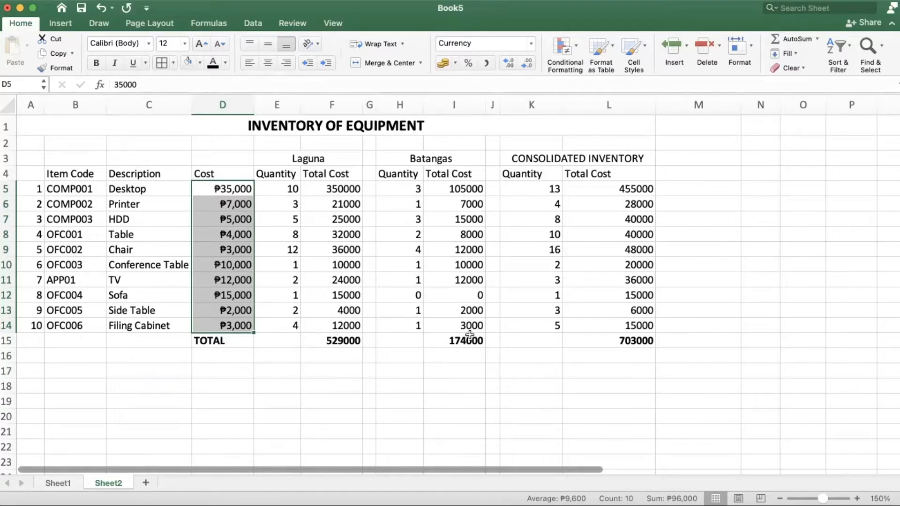
{"action": "left_click", "coordinate": [266, 240]}
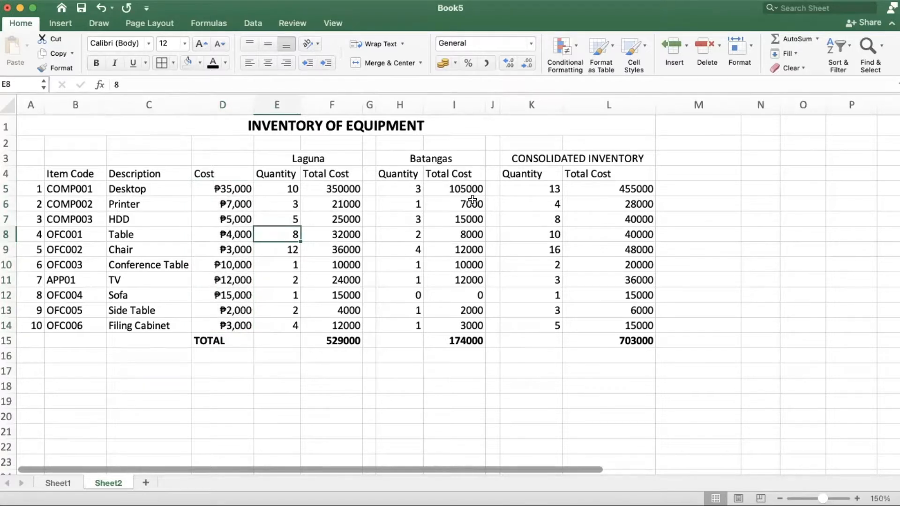
- Format all three Total Cost columns, F5:F15, I5:I15 and L5:L15, as Currency with the ₱ symbol and 0 decimal places
{"action": "left_click_drag", "start_coordinate": [321, 188], "coordinate": [318, 338]}
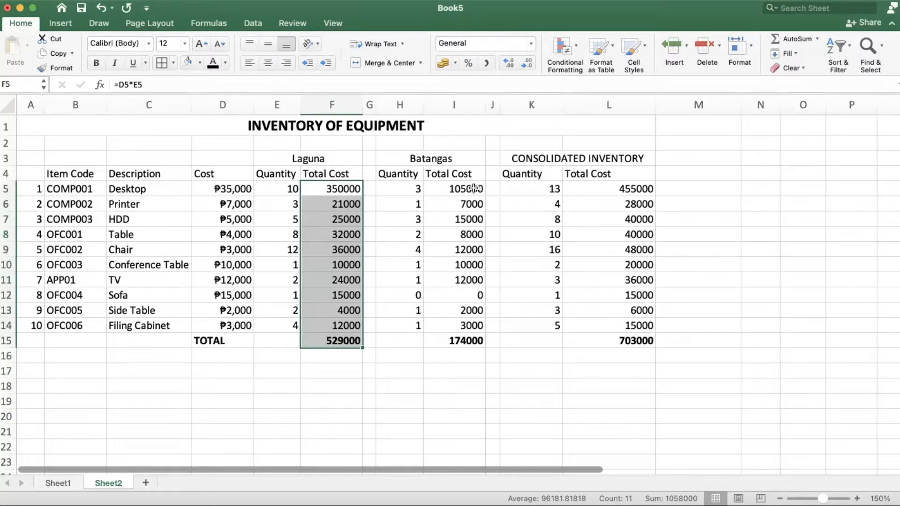
{"action": "left_click_drag", "start_coordinate": [475, 188], "coordinate": [469, 341]}
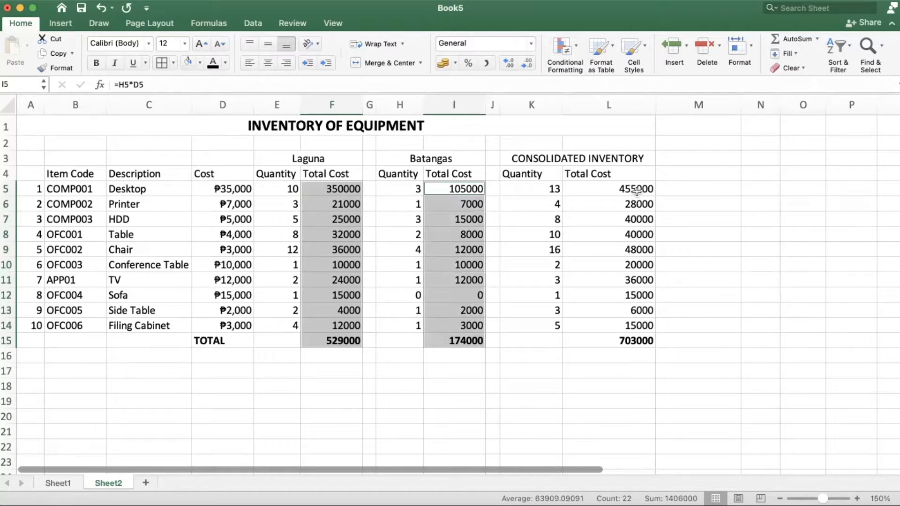
{"action": "left_click_drag", "start_coordinate": [637, 190], "coordinate": [640, 342]}
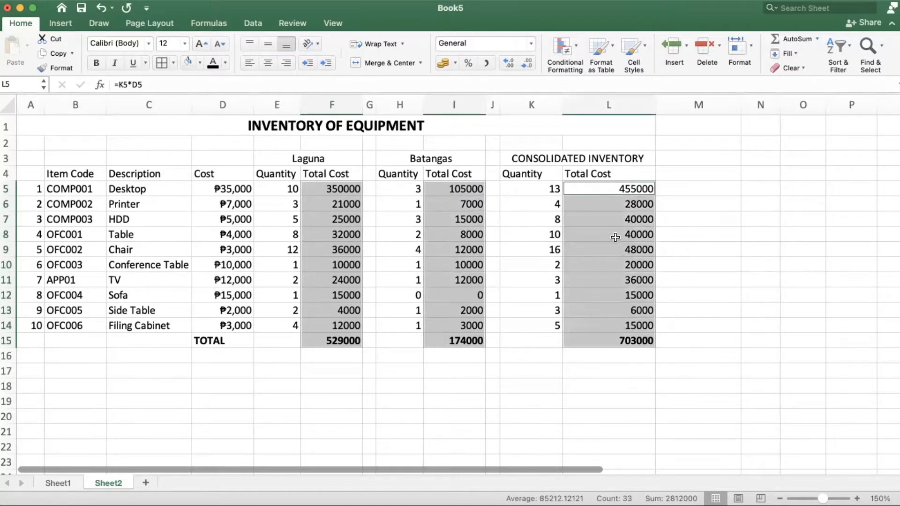
{"action": "right_click", "coordinate": [615, 237]}
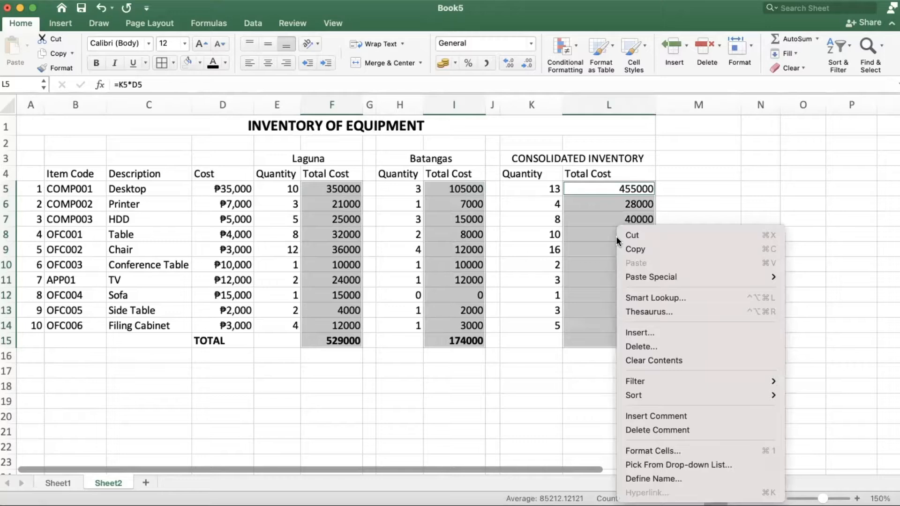
{"action": "left_click", "coordinate": [644, 449]}
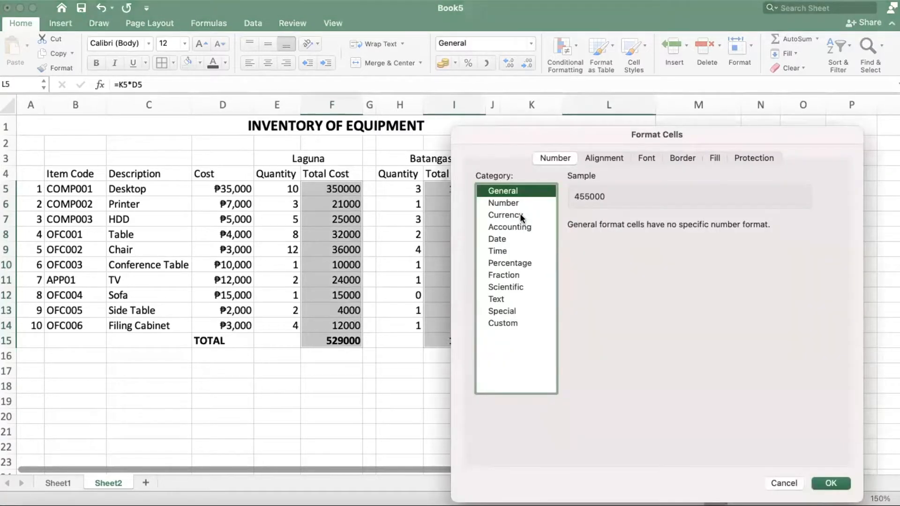
{"action": "left_click", "coordinate": [521, 215]}
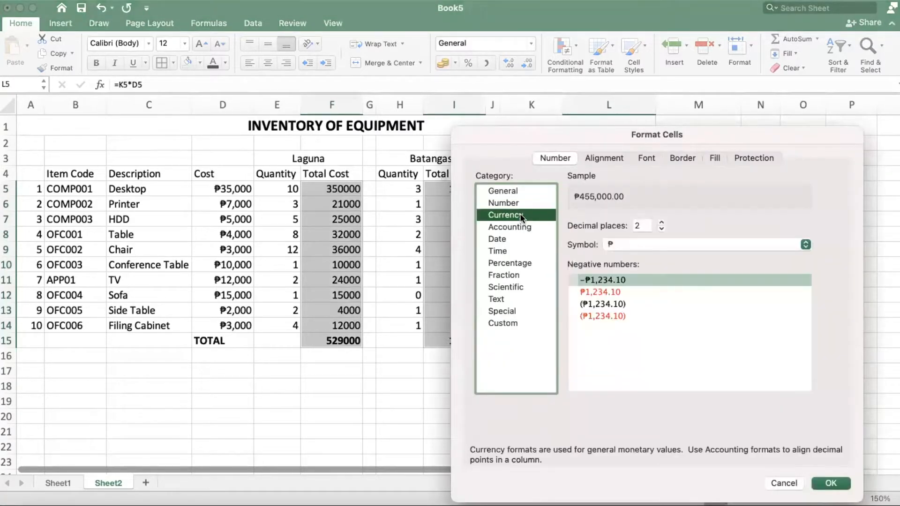
{"action": "left_click", "coordinate": [661, 229]}
{"action": "left_click", "coordinate": [661, 230]}
{"action": "left_click", "coordinate": [831, 483]}
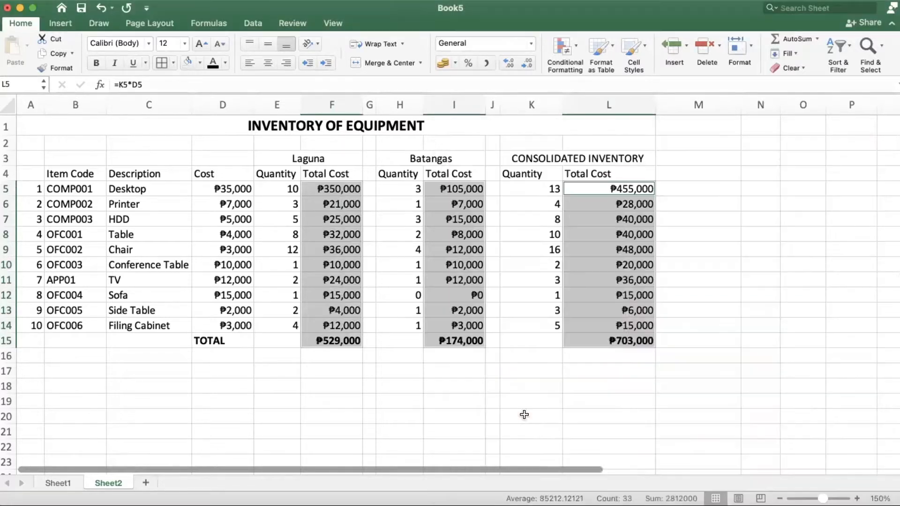
{"action": "left_click", "coordinate": [542, 435]}
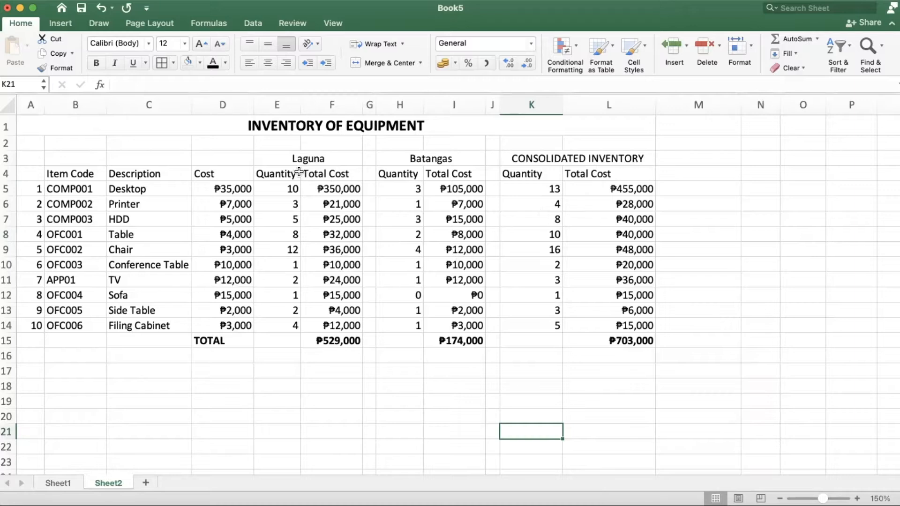
- Center the values in the three Quantity columns, E5:E14, H5:H14 and K5:K14
{"action": "left_click_drag", "start_coordinate": [288, 191], "coordinate": [277, 319]}
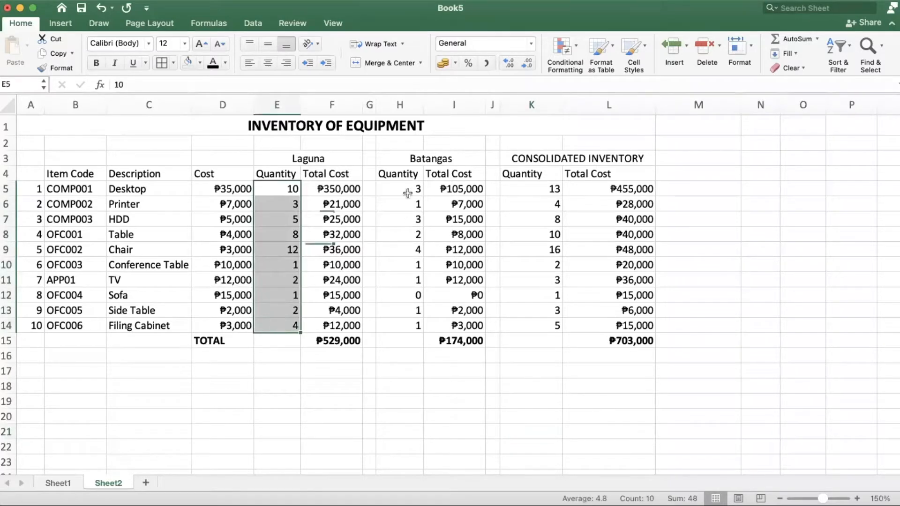
{"action": "left_click_drag", "start_coordinate": [408, 189], "coordinate": [413, 327]}
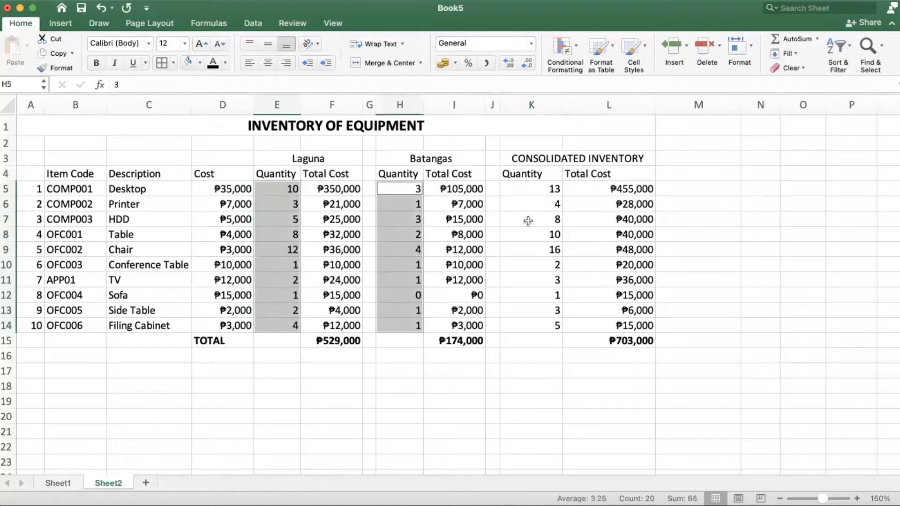
{"action": "left_click_drag", "start_coordinate": [547, 189], "coordinate": [548, 323]}
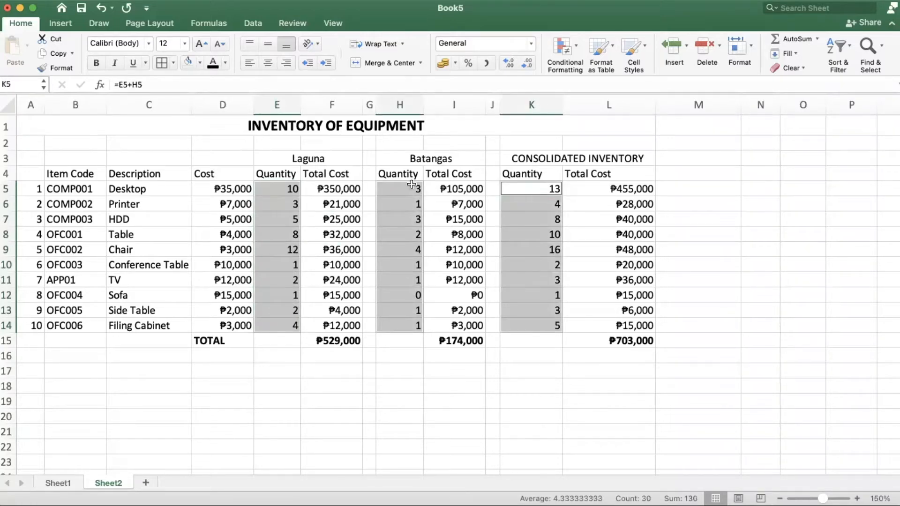
{"action": "left_click", "coordinate": [269, 62]}
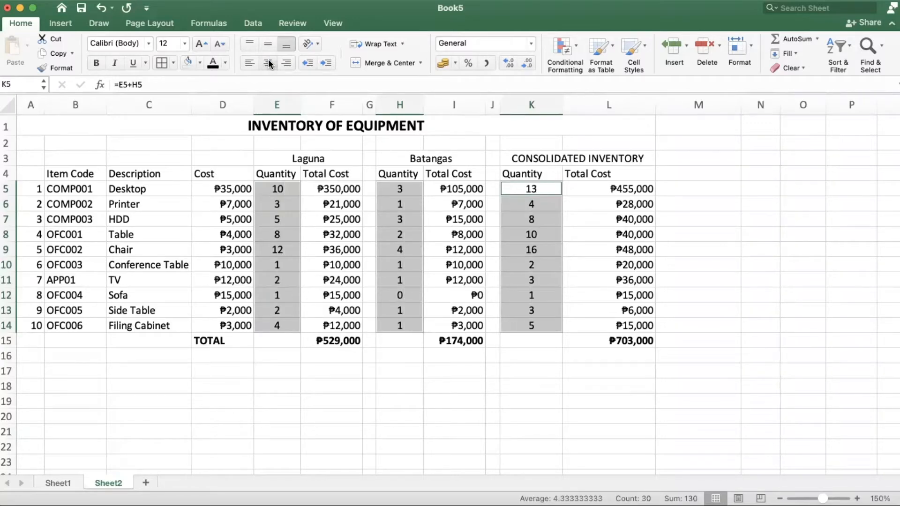
{"action": "left_click", "coordinate": [382, 422]}
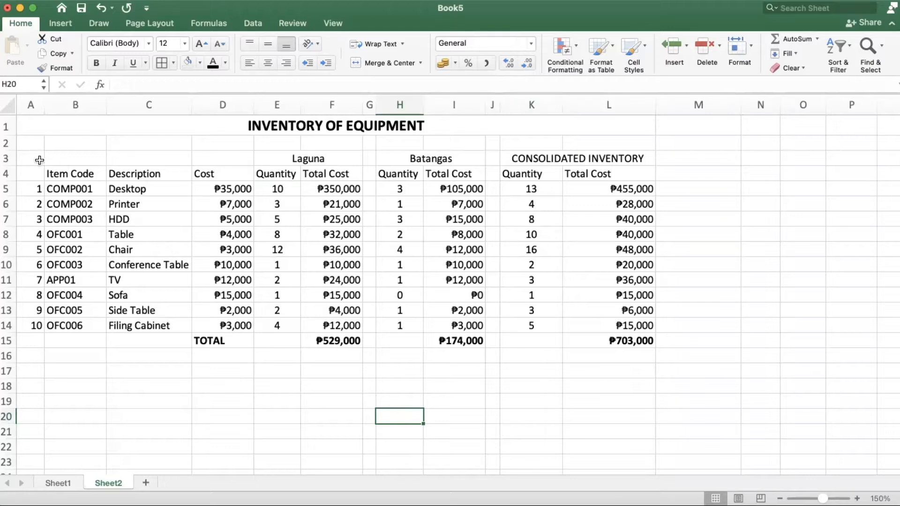
- Apply all borders to the three table blocks A3:F15, H3:I15 and K3:L15
{"action": "left_click_drag", "start_coordinate": [34, 158], "coordinate": [331, 340]}
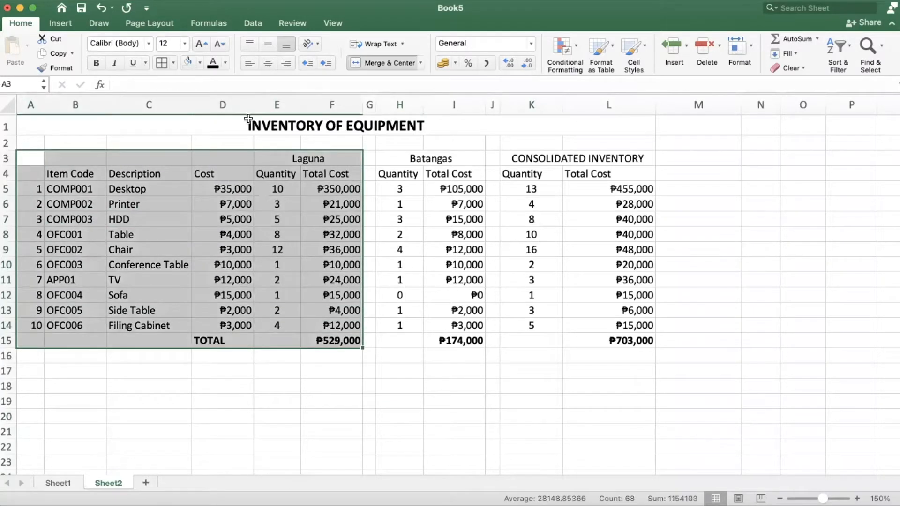
{"action": "left_click", "coordinate": [163, 63]}
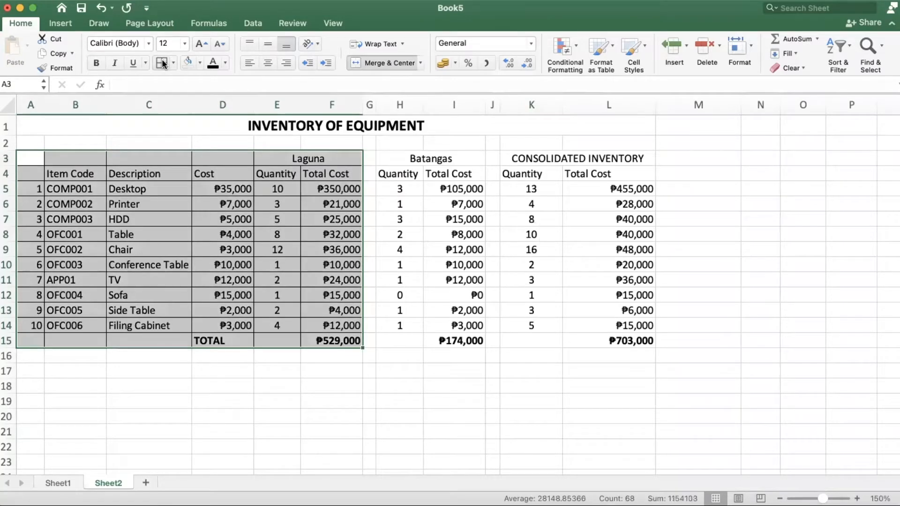
{"action": "left_click_drag", "start_coordinate": [413, 162], "coordinate": [454, 342]}
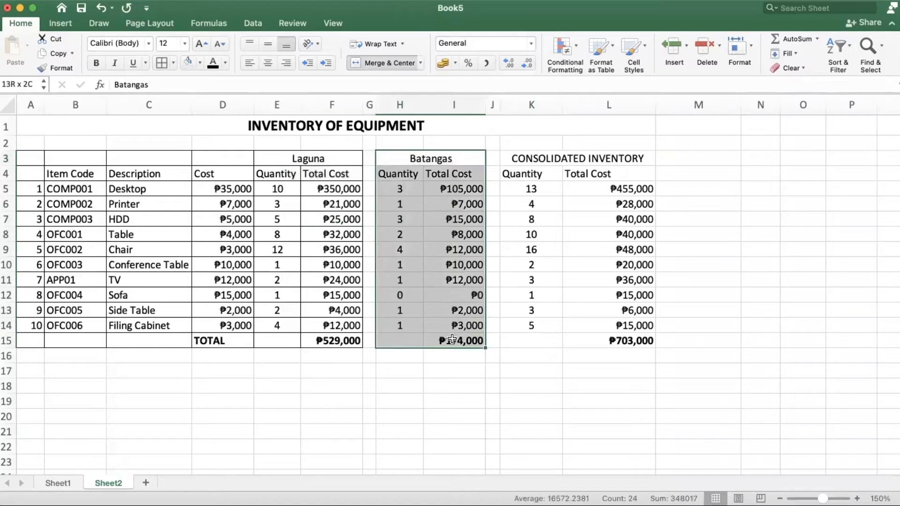
{"action": "left_click", "coordinate": [163, 62]}
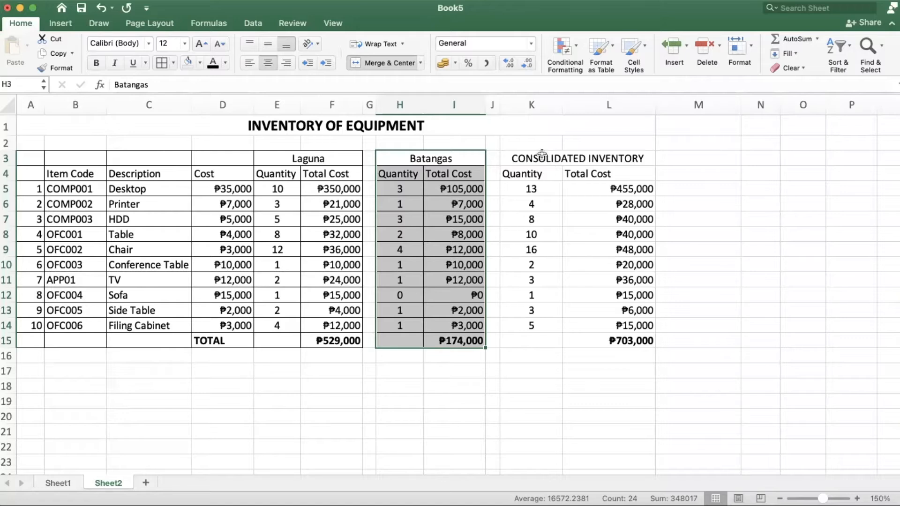
{"action": "left_click_drag", "start_coordinate": [542, 154], "coordinate": [583, 338]}
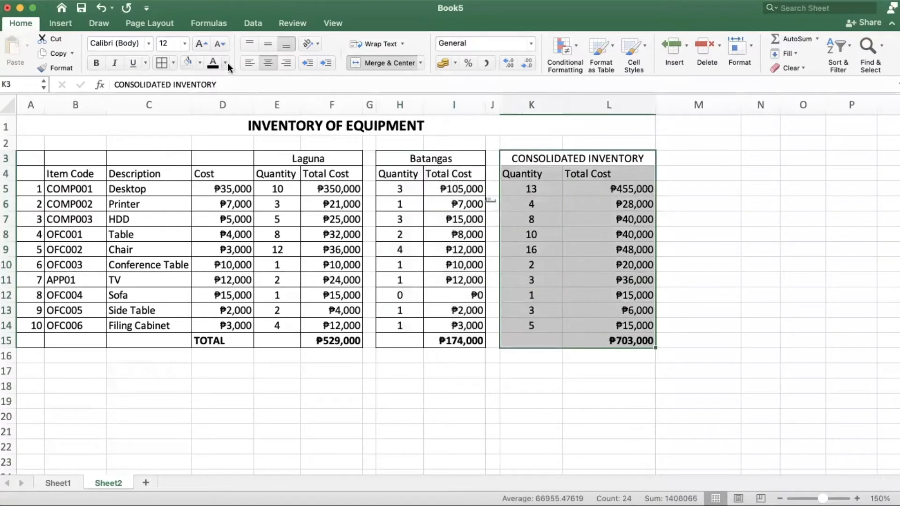
{"action": "left_click", "coordinate": [160, 59]}
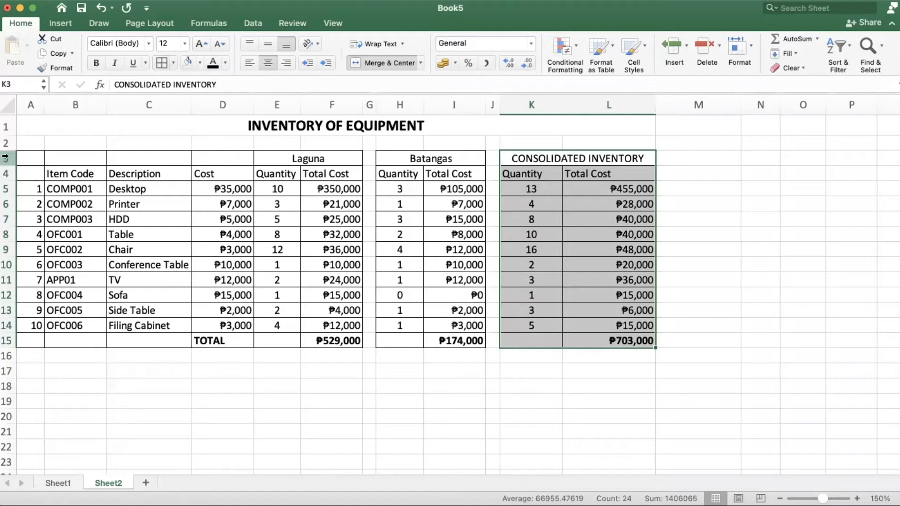
- Center and bold the header text in rows 3 and 4
{"action": "left_click_drag", "start_coordinate": [6, 158], "coordinate": [6, 176]}
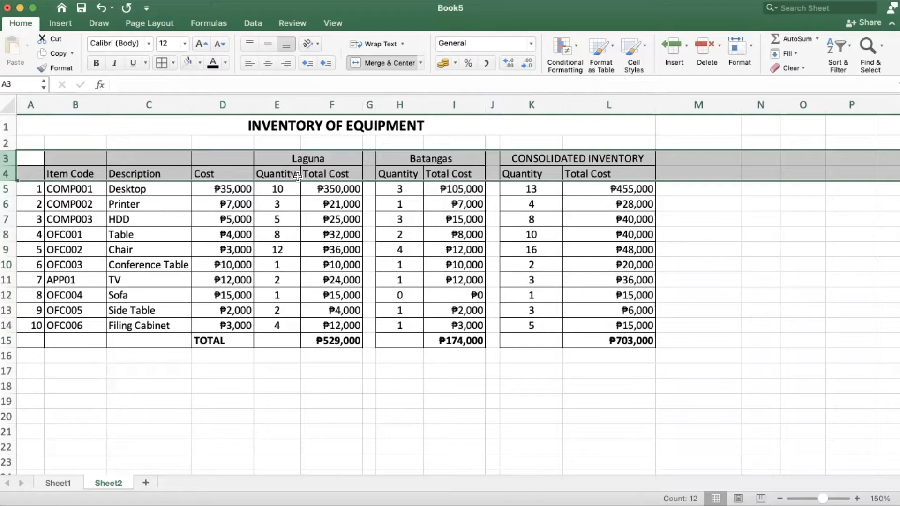
{"action": "left_click", "coordinate": [268, 63]}
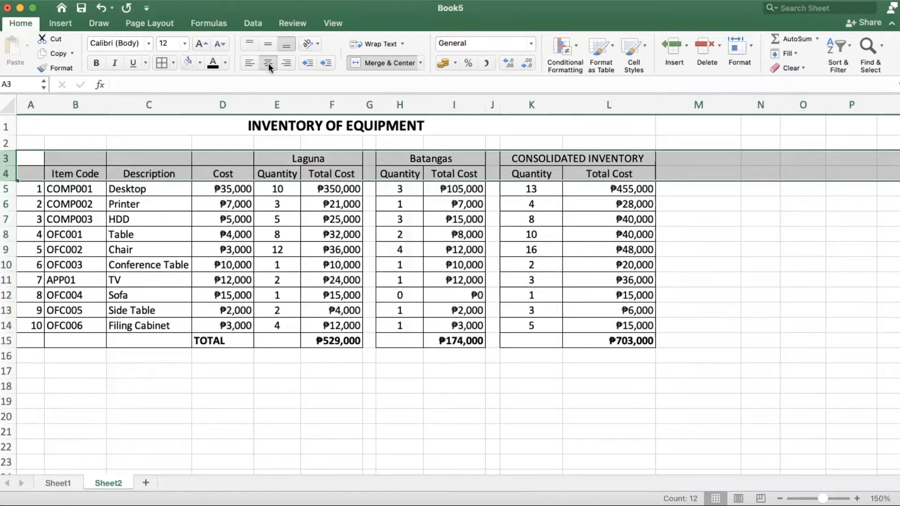
{"action": "left_click", "coordinate": [97, 63]}
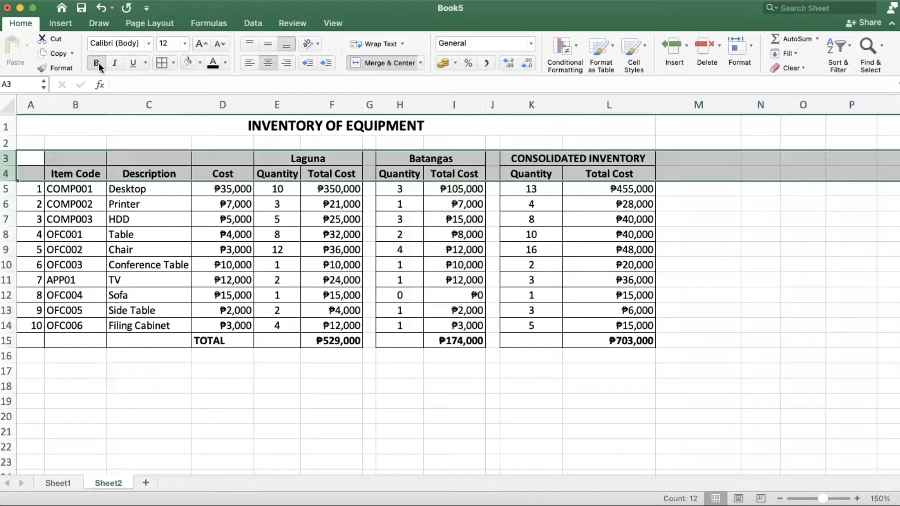
{"action": "left_click", "coordinate": [213, 417]}
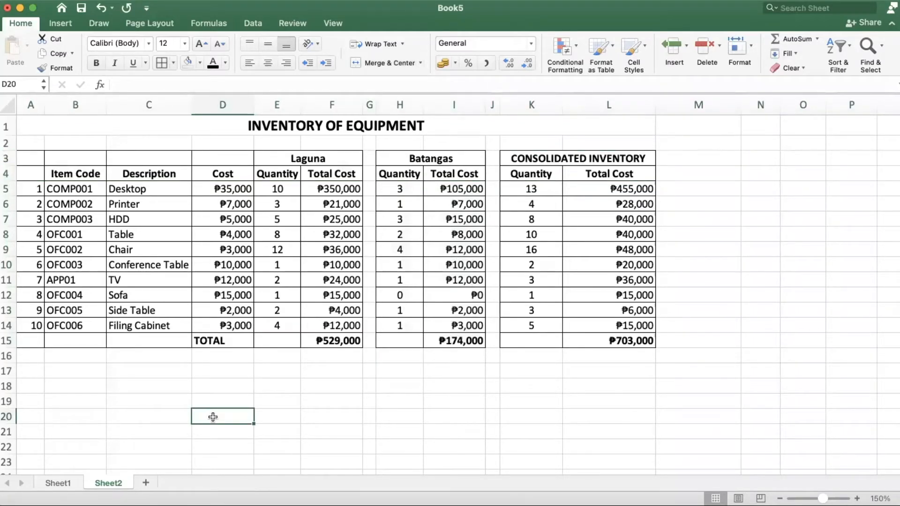